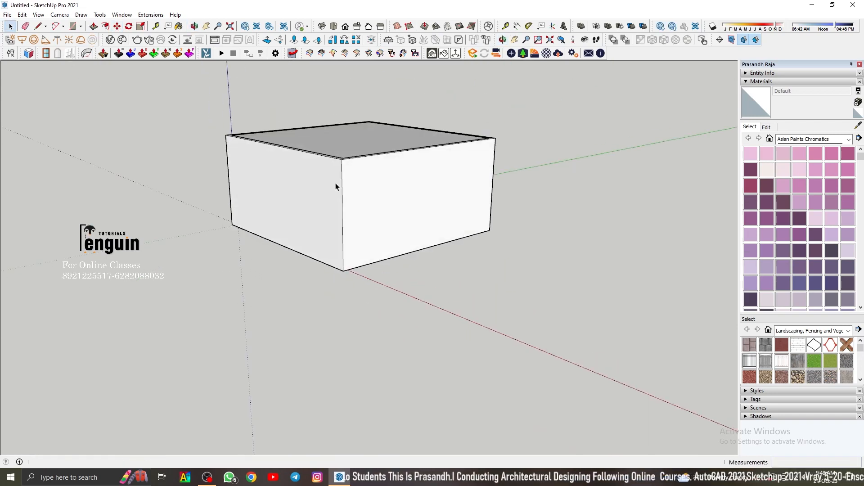
Hide the top face of the room box and look into it from the top view.
{"action": "scroll", "coordinate": [354, 174], "scroll_direction": "up", "scroll_amount": 3}
{"action": "key", "text": "t"}
{"action": "left_click", "coordinate": [361, 311]}
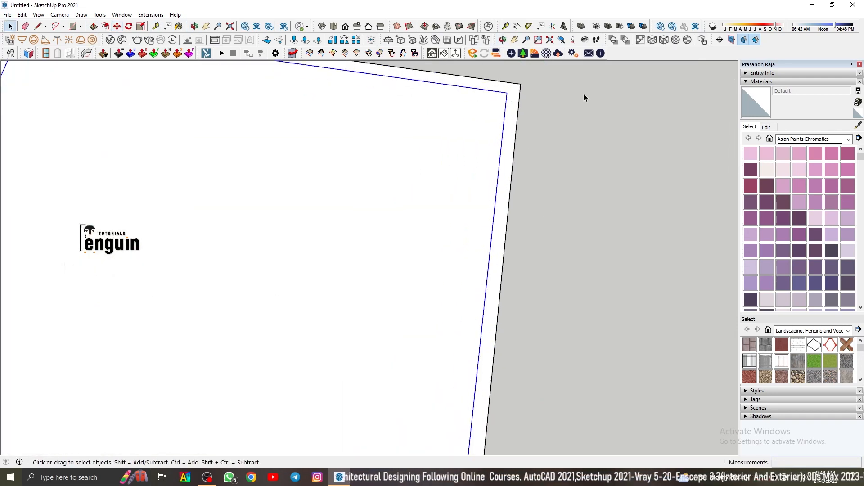
{"action": "right_click", "coordinate": [345, 140]}
{"action": "left_click", "coordinate": [359, 164]}
{"action": "left_click", "coordinate": [334, 27]}
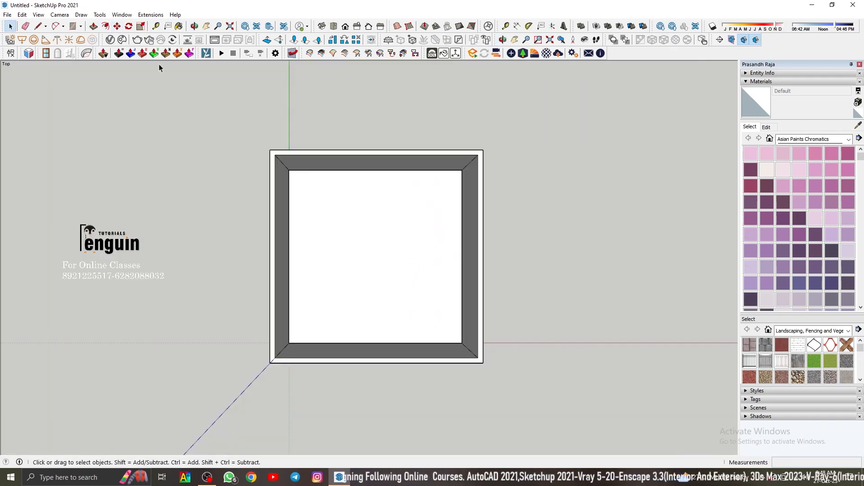
Set a front view of the room's interior with a 50-degree field of view.
{"action": "left_click", "coordinate": [375, 343]}
{"action": "type", "text": "z45"}
{"action": "key", "text": "Return"}
{"action": "type", "text": "50"}
{"action": "key", "text": "Return"}
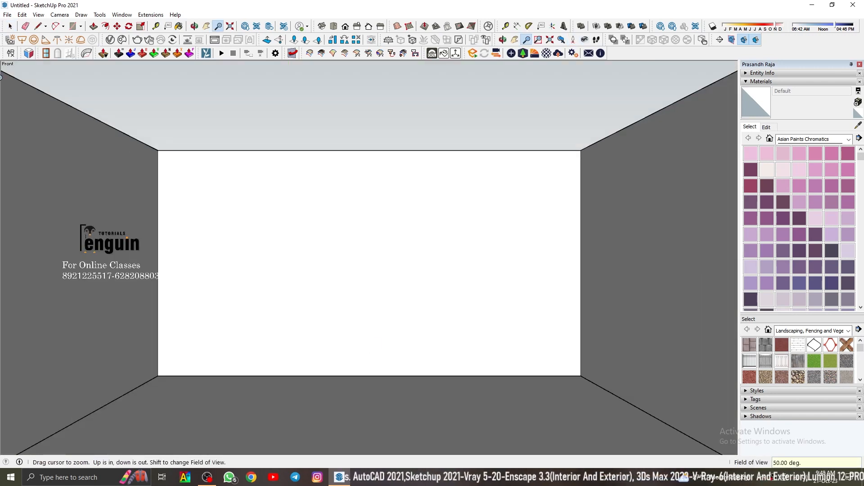
Unhide the ceiling and set the camera's eye height to 155 cm.
{"action": "left_click", "coordinate": [21, 15]}
{"action": "left_click", "coordinate": [171, 173]}
{"action": "left_click", "coordinate": [585, 39]}
{"action": "type", "text": "150"}
{"action": "key", "text": "Return"}
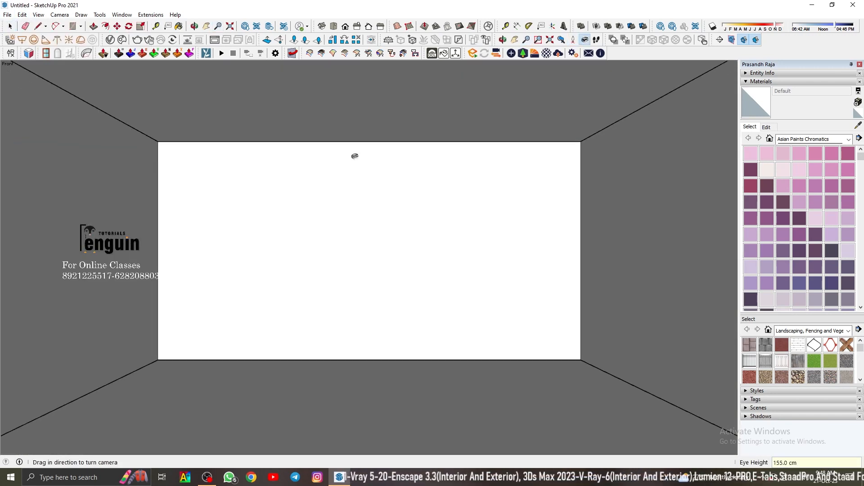
Set the field of view to 45 degrees and store the interior view as a new scene.
{"action": "type", "text": "z45"}
{"action": "key", "text": "Return"}
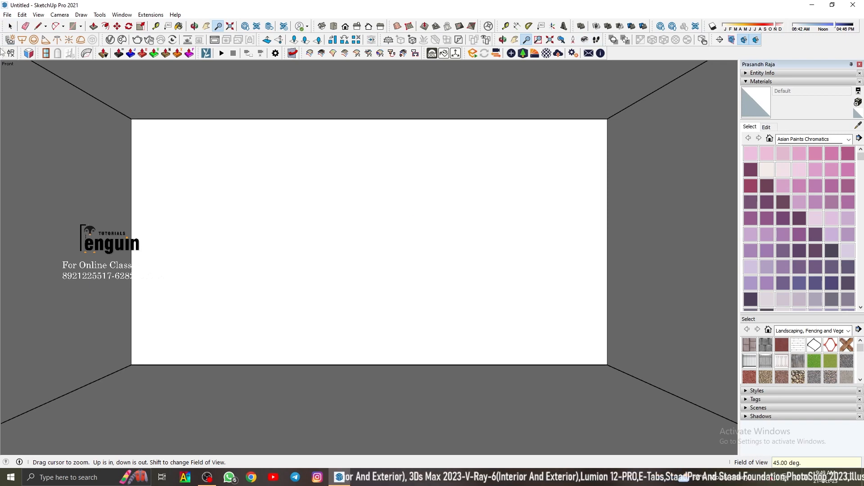
{"action": "left_click", "coordinate": [7, 15]}
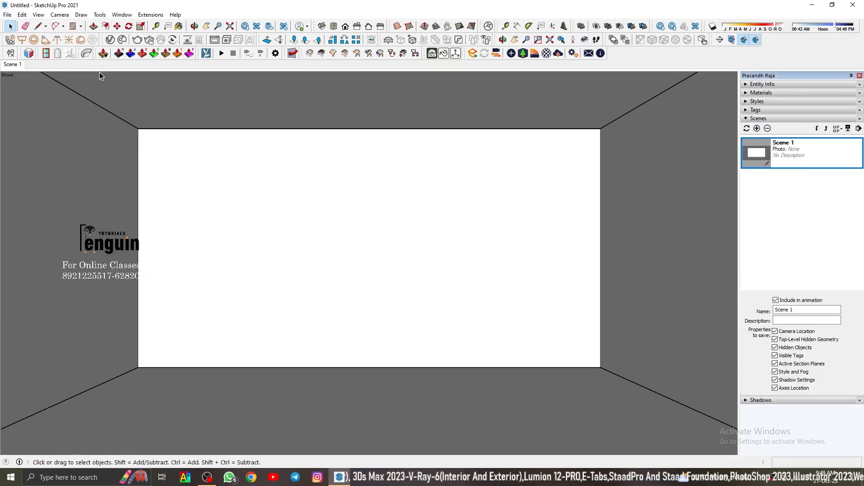
Start saving the model and create the folder "KITCHEN INTERIOR FOR MY YOUTUBE STUDENTS" inside MY DESIGNS.
{"action": "key", "text": "ctrl+s"}
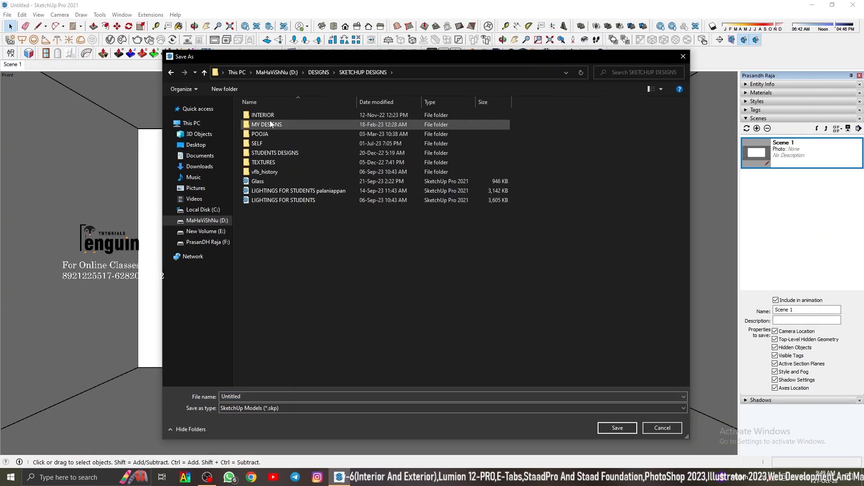
{"action": "double_click", "coordinate": [264, 124]}
{"action": "right_click", "coordinate": [269, 174]}
{"action": "left_click", "coordinate": [375, 262]}
{"action": "type", "text": "KITCHEN"}
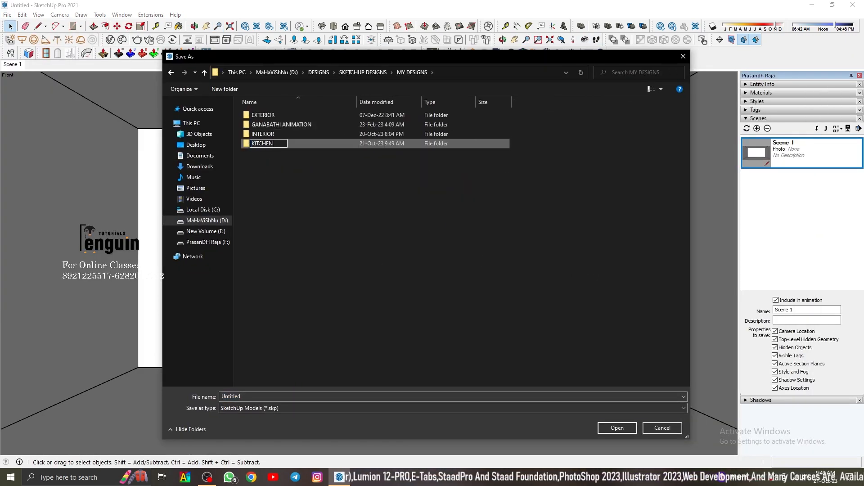
{"action": "type", "text": " INTERIOR FOR MY YOUTUBE STUDENTS"}
{"action": "key", "text": "Return"}
{"action": "key", "text": "Return"}
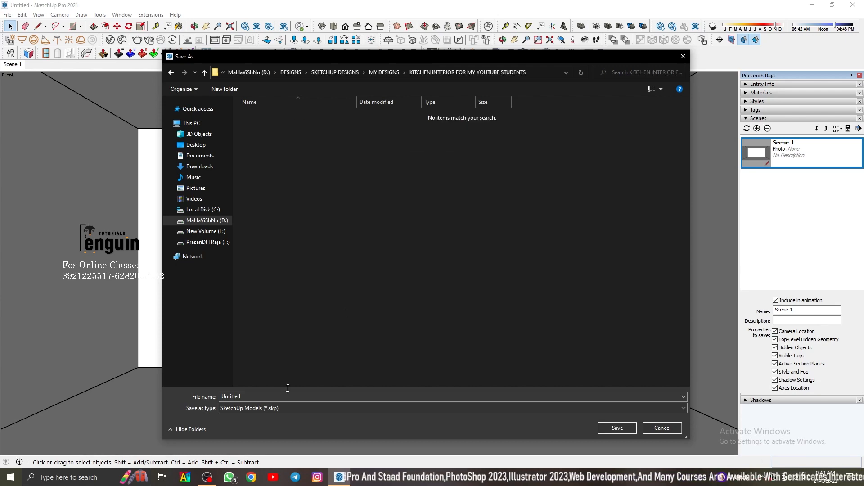
Save the model in the new folder as "Kitchen For My Youtube Students".
{"action": "double_click", "coordinate": [288, 397]}
{"action": "type", "text": "Kitchen For My Youtube Students"}
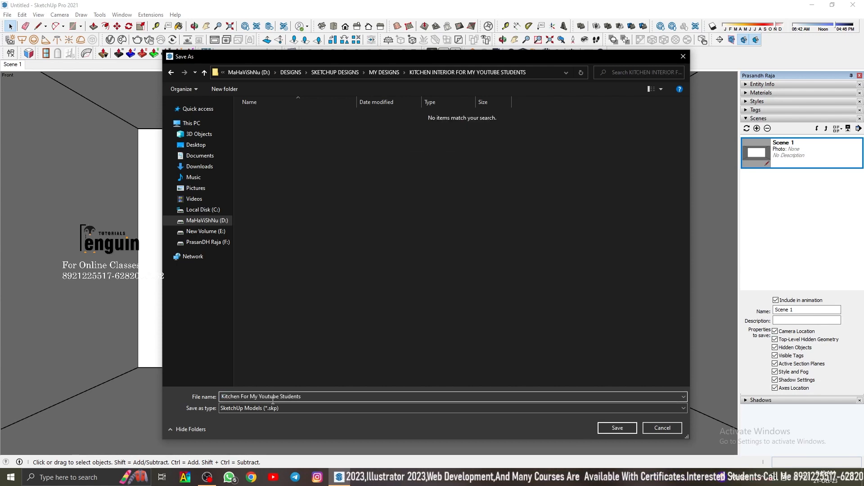
{"action": "key", "text": "Return"}
Switch to the isometric view of the whole room and store it as a second scene.
{"action": "left_click", "coordinate": [322, 26]}
{"action": "scroll", "coordinate": [388, 192], "scroll_direction": "down", "scroll_amount": 5}
{"action": "mouse_move", "coordinate": [388, 187]}
{"action": "middle_mouse_down"}
{"action": "mouse_move", "coordinate": [392, 200]}
{"action": "mouse_move", "coordinate": [380, 155]}
{"action": "mouse_move", "coordinate": [383, 186]}
{"action": "middle_mouse_up"}
{"action": "scroll", "coordinate": [381, 156], "scroll_direction": "up", "scroll_amount": 3}
{"action": "left_click", "coordinate": [747, 128]}
{"action": "left_click", "coordinate": [456, 282]}
{"action": "left_click", "coordinate": [757, 129]}
Switch between the two scenes to check them, ending on the interior view.
{"action": "double_click", "coordinate": [757, 154]}
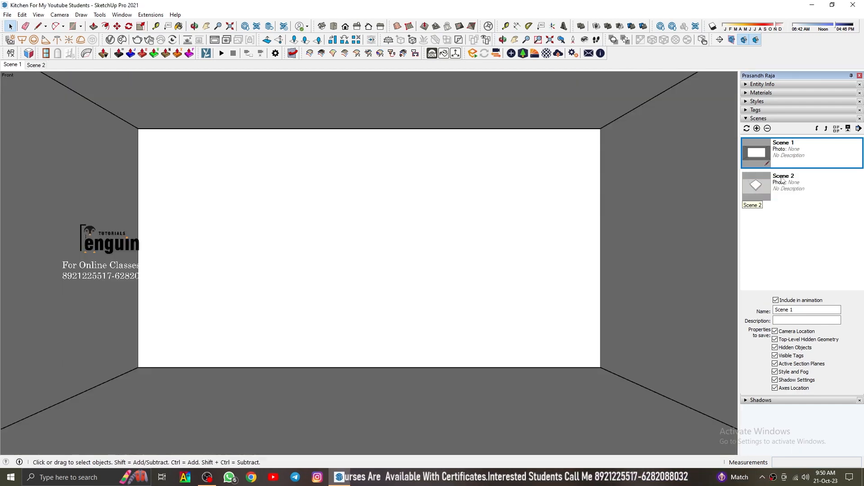
{"action": "double_click", "coordinate": [752, 193]}
{"action": "left_click", "coordinate": [407, 190]}
{"action": "key", "text": "Page_Up"}
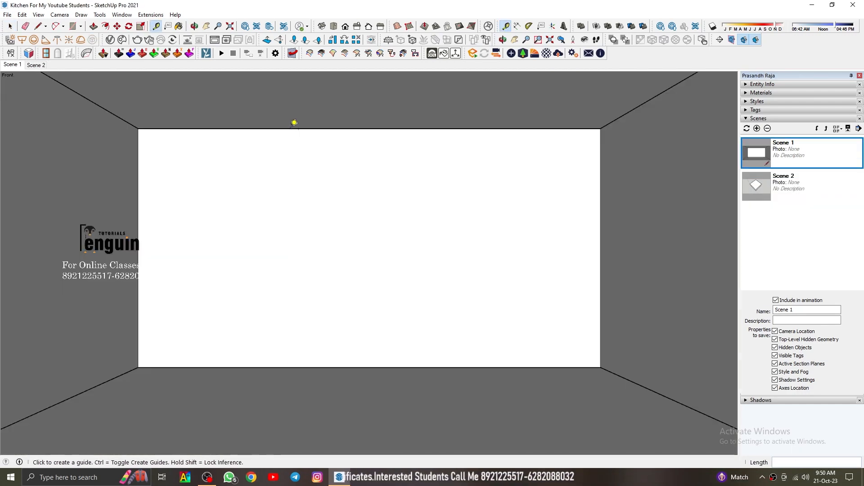
Hide the ceiling face so the room's interior can be edited from above.
{"action": "key", "text": "space"}
{"action": "right_click", "coordinate": [305, 118]}
{"action": "left_click", "coordinate": [318, 143]}
{"action": "scroll", "coordinate": [315, 148], "scroll_direction": "down", "scroll_amount": 5}
{"action": "middle_click_drag", "start_coordinate": [313, 155], "coordinate": [308, 252]}
Lay out guides on the back wall and draw a rectangular window outline between them.
{"action": "scroll", "coordinate": [293, 197], "scroll_direction": "up", "scroll_amount": 5}
{"action": "key", "text": "t"}
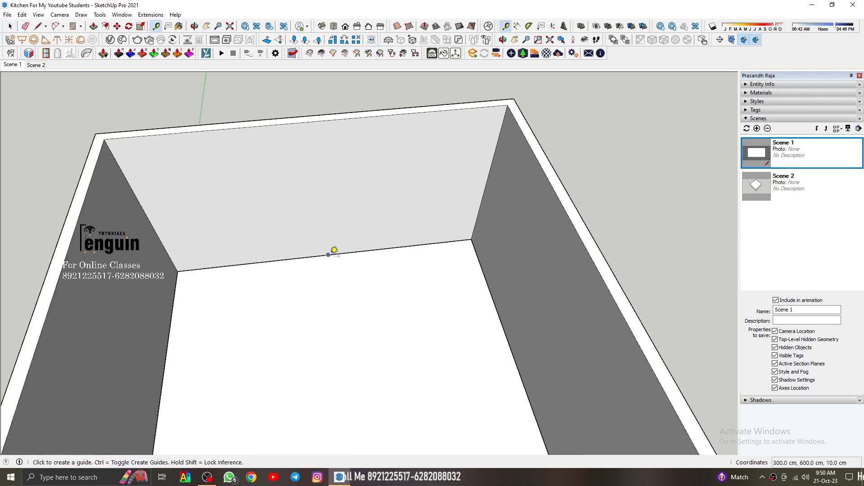
{"action": "left_click", "coordinate": [387, 146]}
{"action": "key", "text": "space"}
{"action": "scroll", "coordinate": [347, 217], "scroll_direction": "up", "scroll_amount": 5}
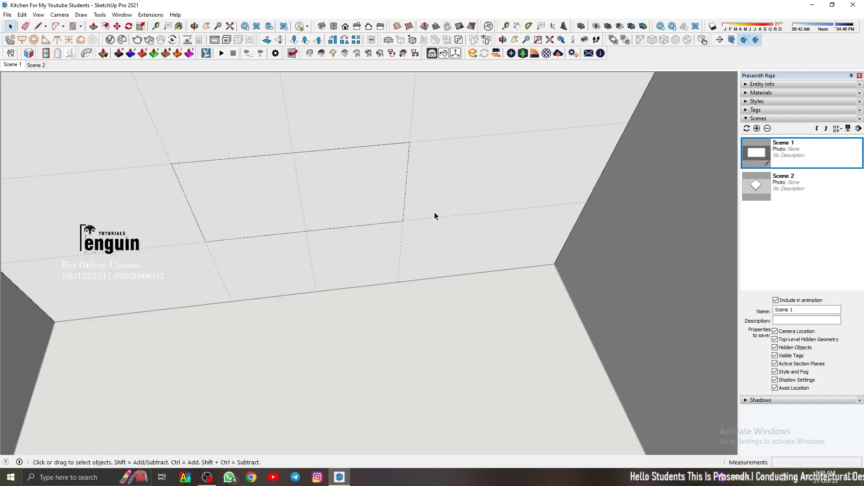
{"action": "scroll", "coordinate": [396, 239], "scroll_direction": "down", "scroll_amount": 5}
{"action": "left_click", "coordinate": [332, 230]}
{"action": "scroll", "coordinate": [332, 229], "scroll_direction": "up", "scroll_amount": 3}
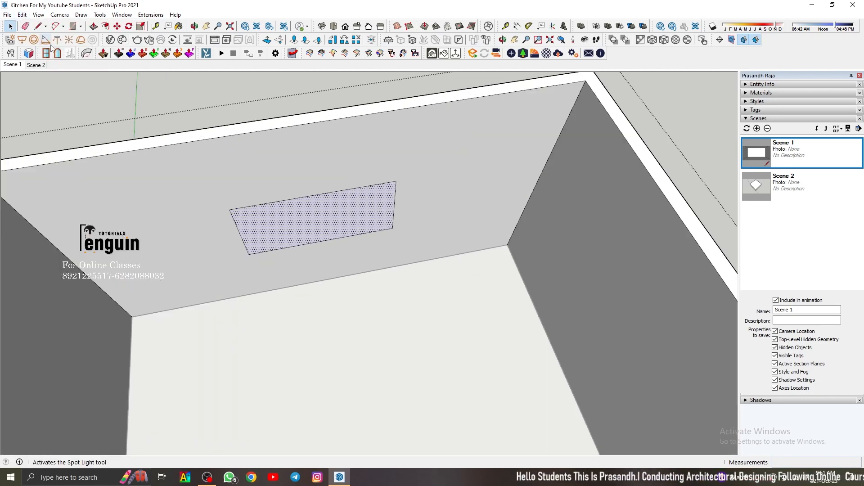
Try placing a single-double hung window with 3 sashes, 200 cm long and 100 cm high, in the back wall's outline.
{"action": "left_click", "coordinate": [45, 53]}
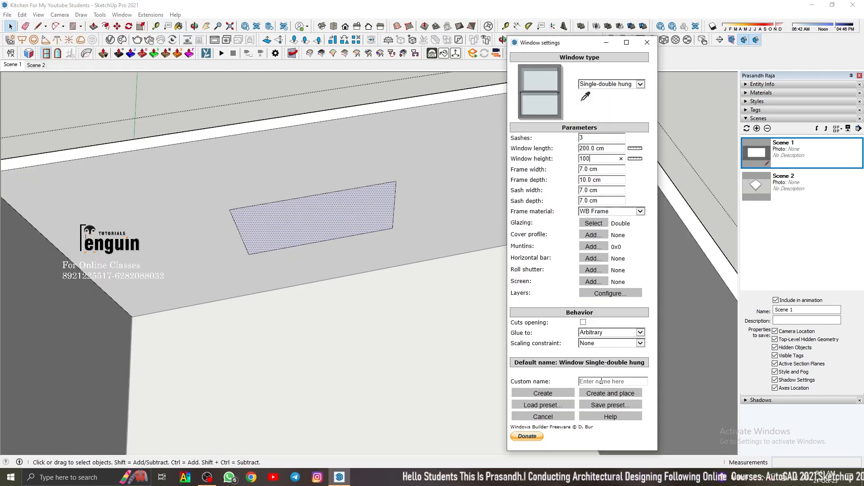
{"action": "left_click", "coordinate": [611, 393]}
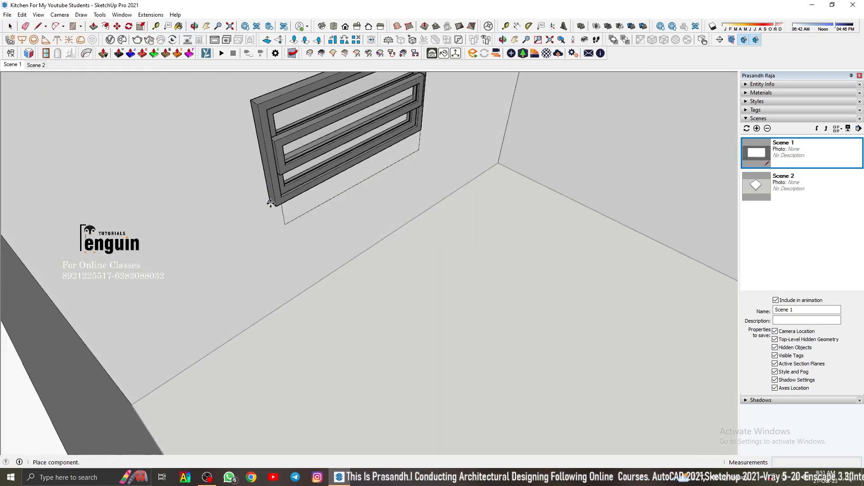
{"action": "left_click", "coordinate": [286, 212]}
{"action": "scroll", "coordinate": [289, 214], "scroll_direction": "up", "scroll_amount": 3}
{"action": "left_click", "coordinate": [295, 213]}
{"action": "left_click", "coordinate": [284, 241]}
{"action": "scroll", "coordinate": [253, 230], "scroll_direction": "down", "scroll_amount": 2}
{"action": "key", "text": "space"}
{"action": "middle_click_drag", "start_coordinate": [234, 207], "coordinate": [158, 193]}
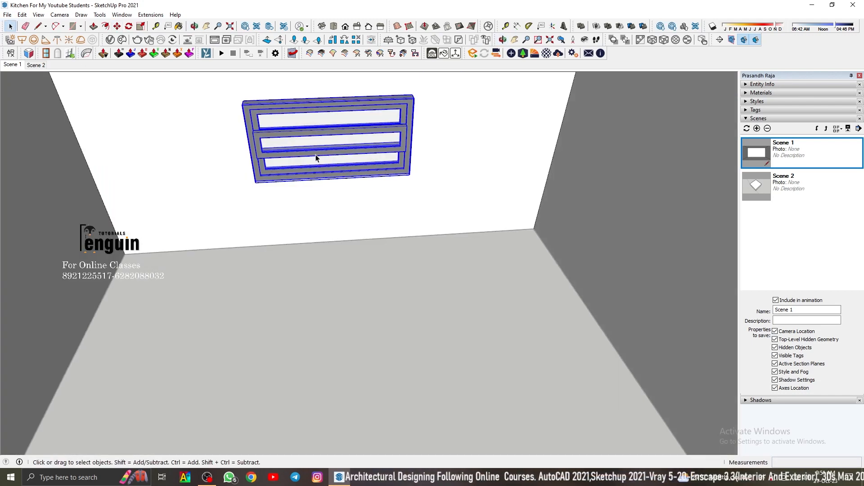
{"action": "key", "text": "Delete"}
Create another window with the window builder and place it in the back wall's outline.
{"action": "left_click", "coordinate": [46, 53]}
{"action": "left_click_drag", "start_coordinate": [113, 30], "coordinate": [623, 19]}
{"action": "left_click", "coordinate": [664, 62]}
{"action": "left_click", "coordinate": [657, 77]}
{"action": "left_click", "coordinate": [657, 75]}
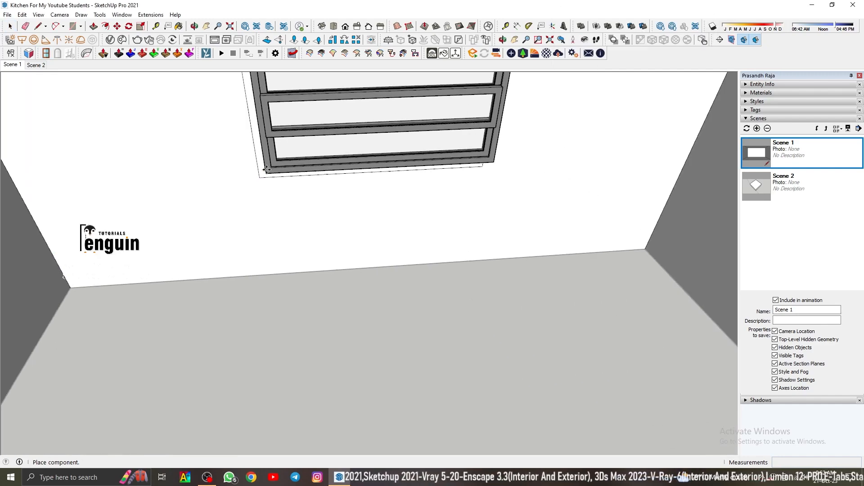
{"action": "scroll", "coordinate": [304, 150], "scroll_direction": "up", "scroll_amount": 3}
{"action": "scroll", "coordinate": [304, 150], "scroll_direction": "down", "scroll_amount": 5}
{"action": "left_click", "coordinate": [304, 150]}
{"action": "middle_click_drag", "start_coordinate": [304, 151], "coordinate": [241, 149]}
{"action": "left_click", "coordinate": [13, 64]}
{"action": "middle_click_drag", "start_coordinate": [372, 262], "coordinate": [367, 310]}
{"action": "left_click", "coordinate": [12, 64]}
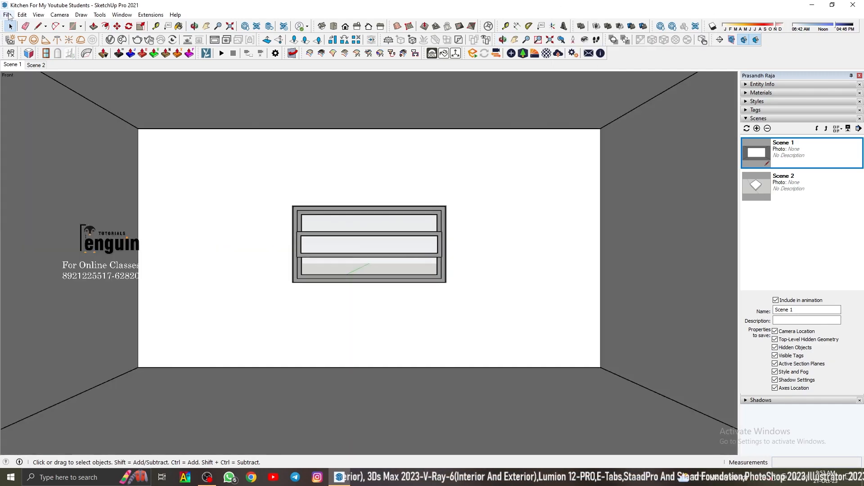
Hide the ceiling again to open the room for work on the walls.
{"action": "left_click", "coordinate": [7, 15]}
{"action": "right_click", "coordinate": [367, 110]}
{"action": "left_click", "coordinate": [388, 135]}
{"action": "middle_click_drag", "start_coordinate": [383, 158], "coordinate": [382, 243]}
Lay guides 160 cm above the floor along the back and side walls, plus a lower guide along the back wall.
{"action": "key", "text": "t"}
{"action": "middle_click_drag", "start_coordinate": [324, 316], "coordinate": [359, 166]}
{"action": "left_click", "coordinate": [285, 233]}
{"action": "left_click", "coordinate": [283, 166]}
{"action": "scroll", "coordinate": [288, 193], "scroll_direction": "down", "scroll_amount": 4}
{"action": "scroll", "coordinate": [271, 241], "scroll_direction": "up", "scroll_amount": 3}
{"action": "left_click", "coordinate": [263, 270]}
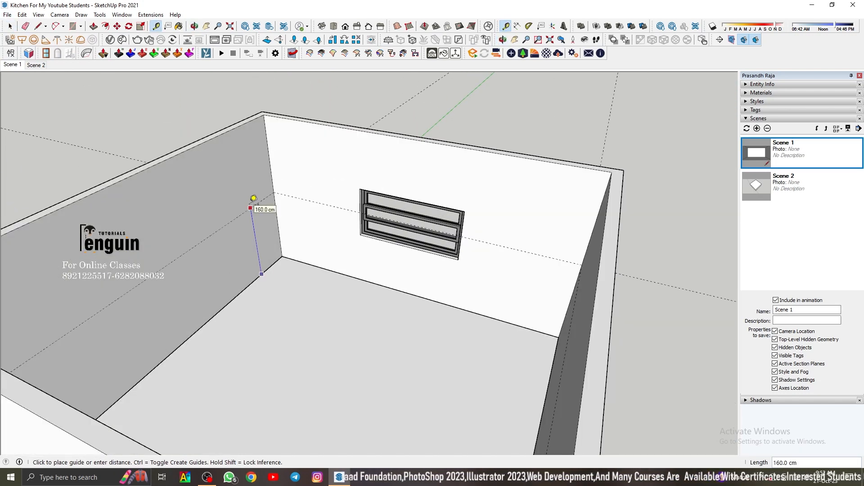
{"action": "left_click", "coordinate": [250, 200]}
{"action": "scroll", "coordinate": [246, 207], "scroll_direction": "up", "scroll_amount": 2}
{"action": "left_click", "coordinate": [289, 217]}
{"action": "scroll", "coordinate": [327, 209], "scroll_direction": "down", "scroll_amount": 4}
{"action": "middle_click_drag", "start_coordinate": [334, 214], "coordinate": [653, 282]}
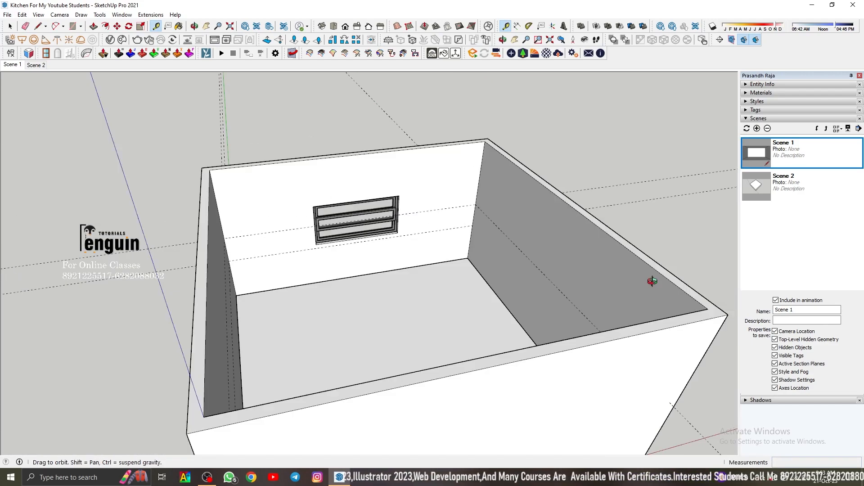
Extrude a 600 by 100 cm rectangle on the side wall into a counter block and add a matching one along the opposite wall.
{"action": "scroll", "coordinate": [484, 204], "scroll_direction": "up", "scroll_amount": 3}
{"action": "key", "text": "space"}
{"action": "middle_click_drag", "start_coordinate": [457, 216], "coordinate": [231, 239]}
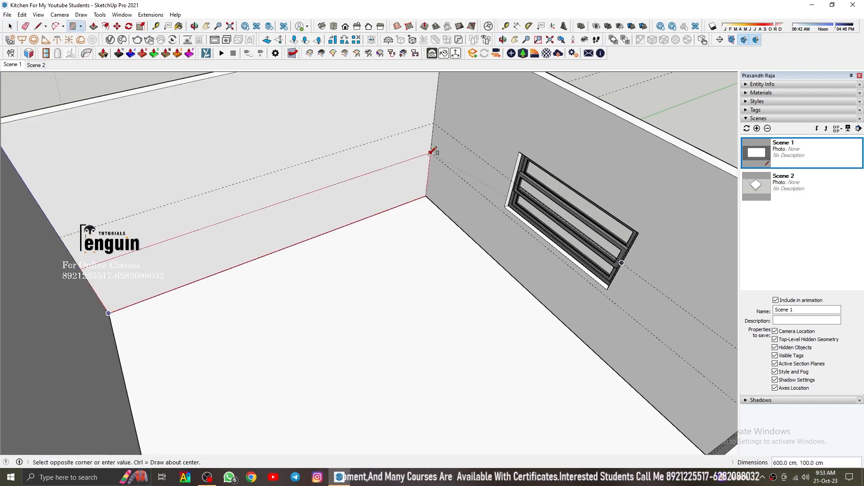
{"action": "double_click", "coordinate": [370, 204]}
{"action": "scroll", "coordinate": [376, 205], "scroll_direction": "up", "scroll_amount": 3}
{"action": "key", "text": "p"}
{"action": "left_click", "coordinate": [379, 209]}
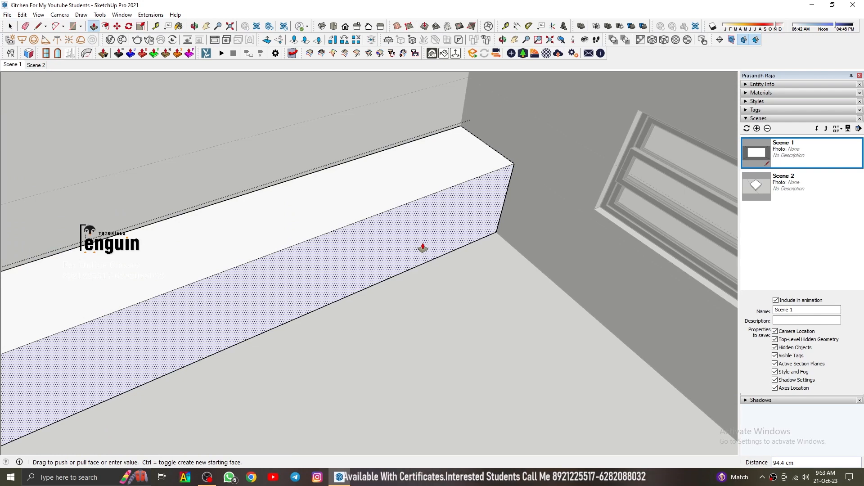
{"action": "left_click", "coordinate": [418, 245]}
{"action": "scroll", "coordinate": [410, 240], "scroll_direction": "down", "scroll_amount": 4}
{"action": "key", "text": "space"}
{"action": "scroll", "coordinate": [491, 209], "scroll_direction": "up", "scroll_amount": 3}
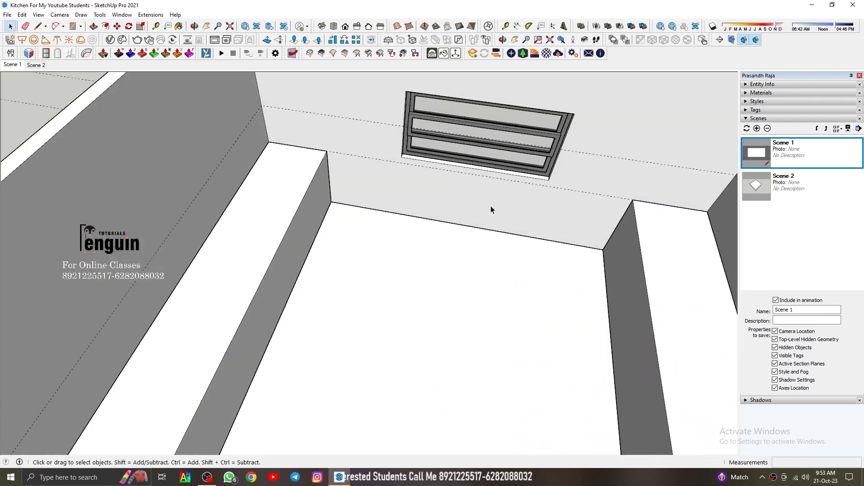
Build a third counter block along the back wall, filling the gap between the two side counters.
{"action": "middle_click_drag", "start_coordinate": [492, 208], "coordinate": [443, 191]}
{"action": "key", "text": "space"}
{"action": "right_click", "coordinate": [555, 205]}
{"action": "left_click", "coordinate": [581, 276]}
{"action": "middle_click_drag", "start_coordinate": [572, 257], "coordinate": [509, 264]}
{"action": "double_click", "coordinate": [509, 265]}
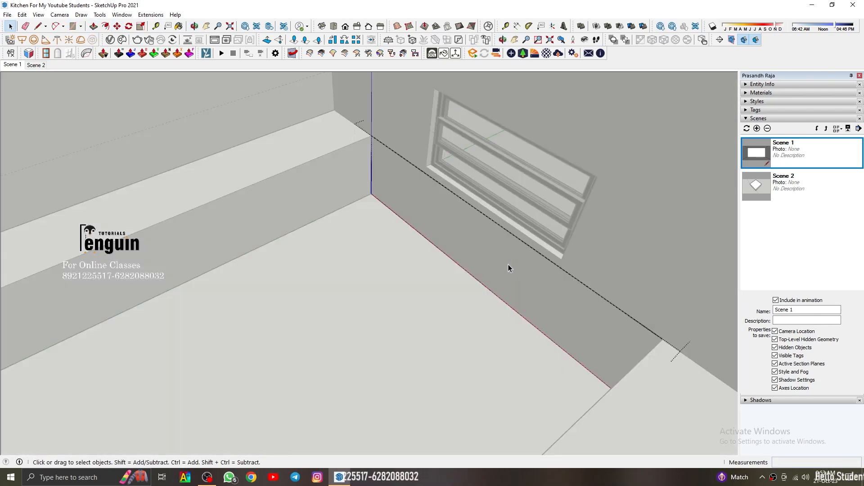
{"action": "key", "text": "p"}
{"action": "left_click", "coordinate": [508, 266]}
Examine the three-sided counter layout from the first scene and from nearby angles.
{"action": "left_click", "coordinate": [13, 65]}
{"action": "middle_click_drag", "start_coordinate": [184, 189], "coordinate": [201, 210]}
{"action": "scroll", "coordinate": [399, 216], "scroll_direction": "down", "scroll_amount": 3}
{"action": "left_click", "coordinate": [12, 64]}
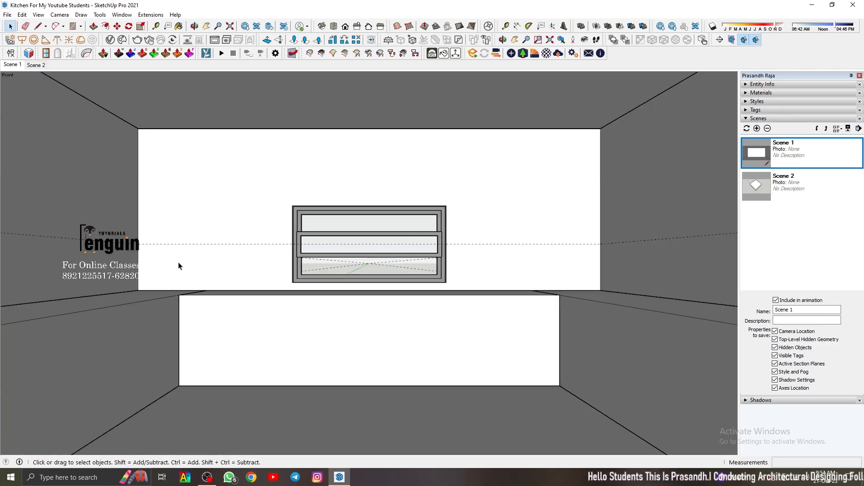
{"action": "middle_click_drag", "start_coordinate": [178, 266], "coordinate": [167, 292]}
{"action": "scroll", "coordinate": [233, 315], "scroll_direction": "up", "scroll_amount": 3}
{"action": "left_click", "coordinate": [233, 315]}
{"action": "left_click", "coordinate": [13, 65]}
Hide the ceiling face and look at the counters and window from above.
{"action": "middle_click_drag", "start_coordinate": [307, 182], "coordinate": [286, 207]}
{"action": "right_click", "coordinate": [403, 100]}
{"action": "left_click", "coordinate": [424, 125]}
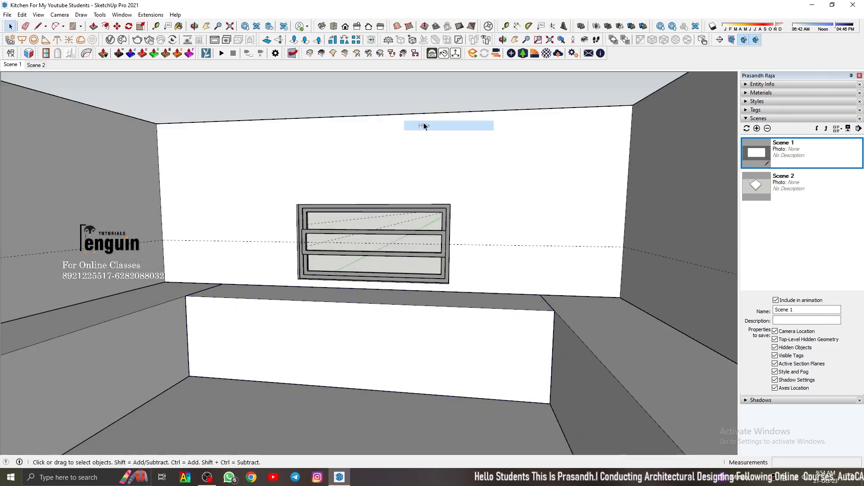
{"action": "scroll", "coordinate": [376, 211], "scroll_direction": "down", "scroll_amount": 5}
{"action": "middle_click_drag", "start_coordinate": [423, 128], "coordinate": [568, 140]}
{"action": "scroll", "coordinate": [374, 230], "scroll_direction": "up", "scroll_amount": 3}
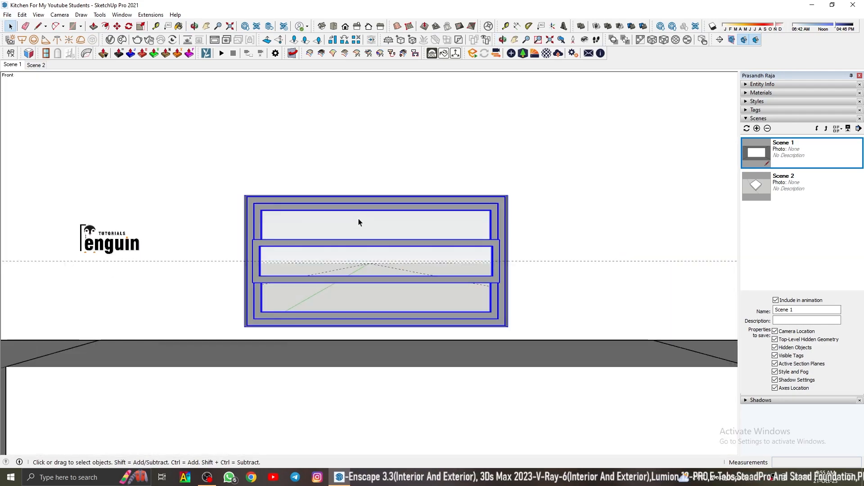
Delete the window from the back wall and close its opening with Push/Pull.
{"action": "double_click", "coordinate": [359, 222]}
{"action": "key", "text": "Delete"}
{"action": "middle_click_drag", "start_coordinate": [344, 216], "coordinate": [293, 225]}
{"action": "left_click", "coordinate": [268, 242]}
{"action": "key", "text": "p"}
{"action": "left_click_drag", "start_coordinate": [269, 242], "coordinate": [525, 253]}
{"action": "key", "text": "space"}
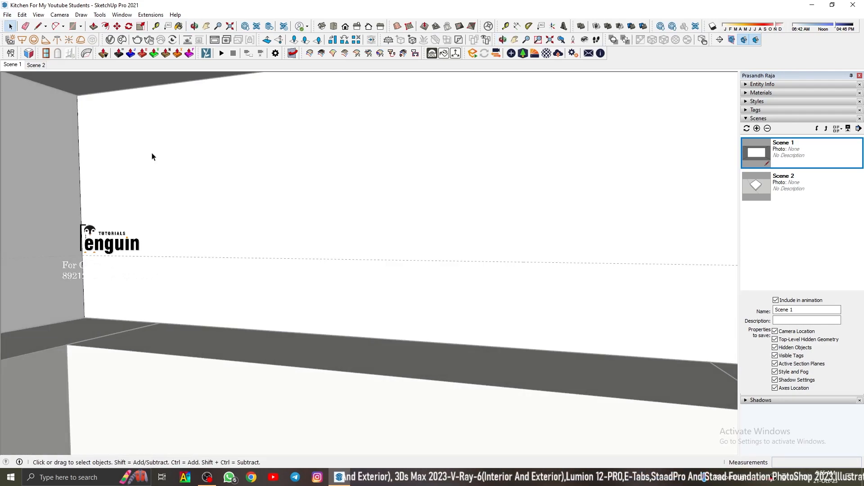
Return to the first scene's view and delete all guides from the model.
{"action": "left_click", "coordinate": [12, 65]}
{"action": "scroll", "coordinate": [250, 217], "scroll_direction": "up", "scroll_amount": 2}
{"action": "left_click", "coordinate": [12, 65]}
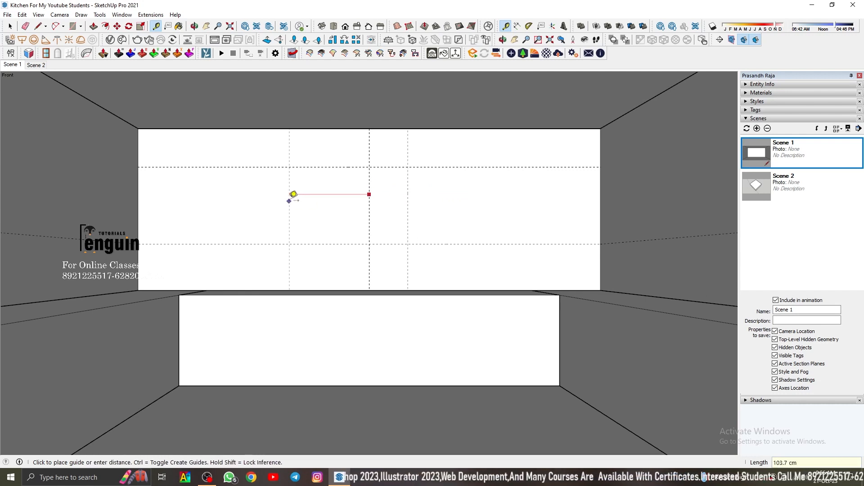
{"action": "left_click", "coordinate": [22, 14]}
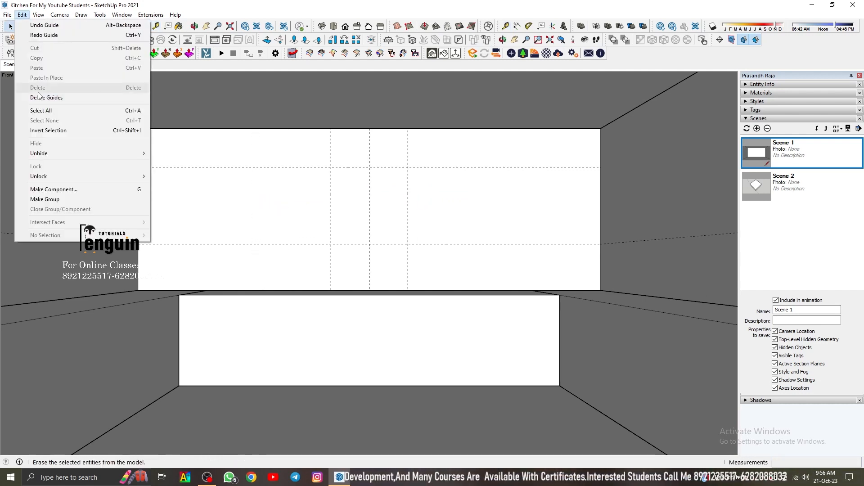
{"action": "left_click", "coordinate": [45, 97]}
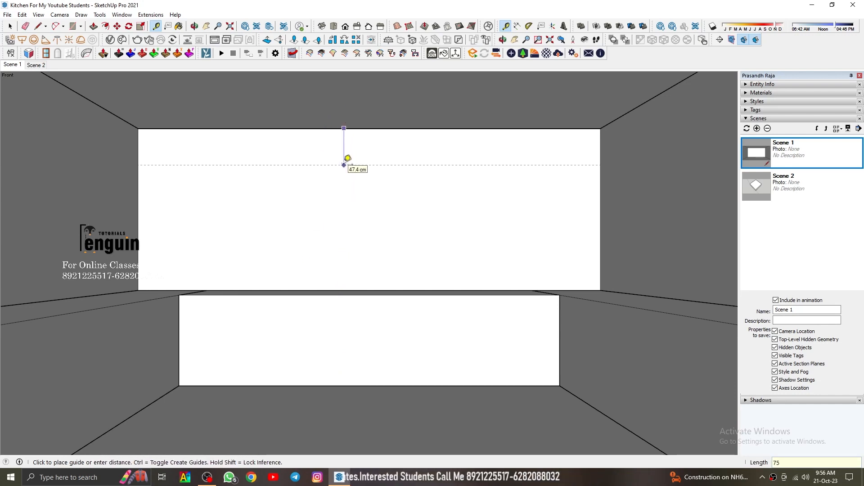
Draw a rectangle over the top 75 cm of the back wall and extrude it into an overhead cabinet block.
{"action": "left_click", "coordinate": [139, 186]}
{"action": "left_click", "coordinate": [600, 129]}
{"action": "double_click", "coordinate": [403, 157]}
{"action": "double_click", "coordinate": [427, 169]}
{"action": "left_click", "coordinate": [428, 169]}
{"action": "key", "text": "space"}
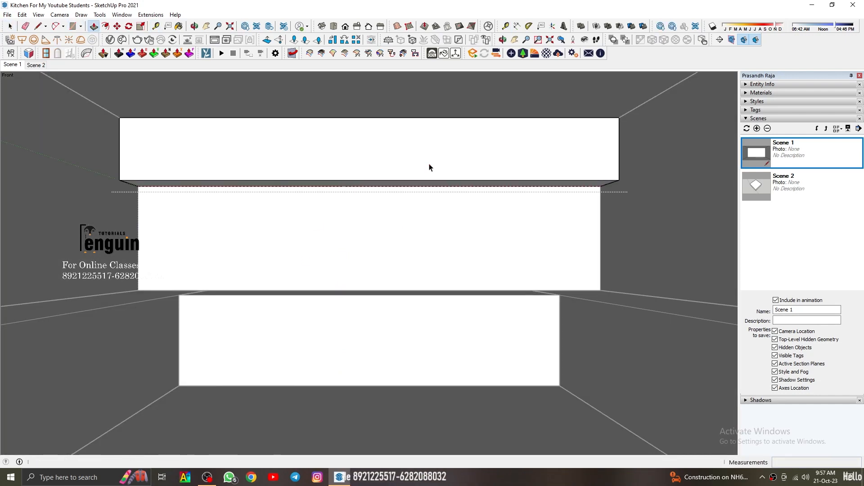
Hide the ceiling and Push/Pull the top face of the back counter block.
{"action": "right_click", "coordinate": [404, 104]}
{"action": "left_click", "coordinate": [420, 130]}
{"action": "middle_click_drag", "start_coordinate": [418, 146], "coordinate": [316, 236]}
{"action": "double_click", "coordinate": [317, 236]}
{"action": "key", "text": "p"}
{"action": "left_click", "coordinate": [325, 255]}
{"action": "key", "text": "space"}
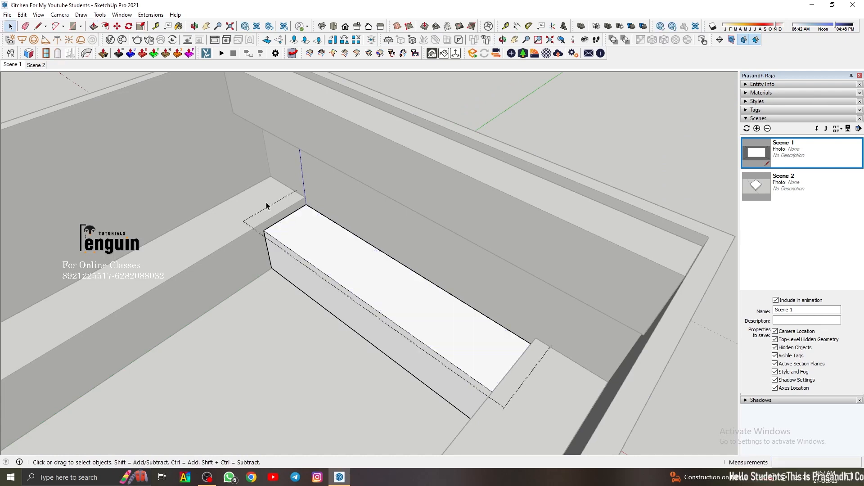
Push/Pull the counter face where the back counter meets the side counter and return to Scene 1's view.
{"action": "double_click", "coordinate": [266, 205]}
{"action": "double_click", "coordinate": [526, 376]}
{"action": "key", "text": "p"}
{"action": "left_click", "coordinate": [526, 376]}
{"action": "key", "text": "space"}
{"action": "left_click", "coordinate": [12, 65]}
{"action": "right_click", "coordinate": [419, 109]}
{"action": "left_click", "coordinate": [440, 135]}
{"action": "middle_click_drag", "start_coordinate": [440, 135], "coordinate": [482, 191]}
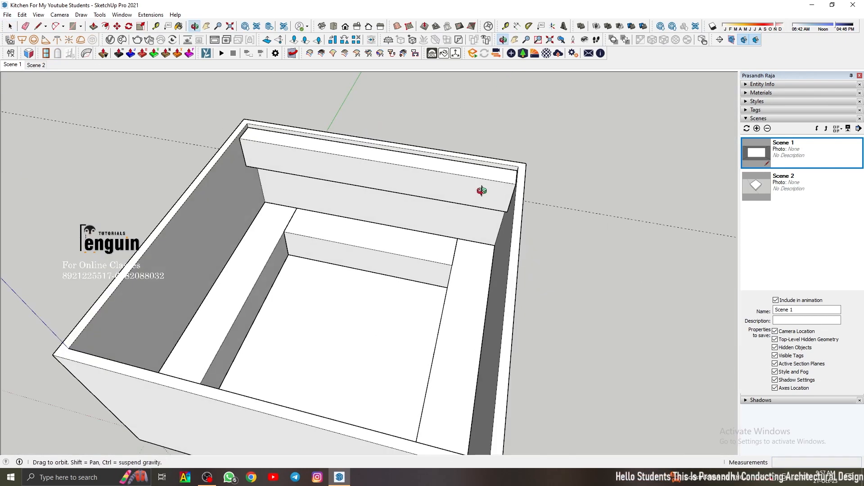
{"action": "left_click", "coordinate": [12, 65]}
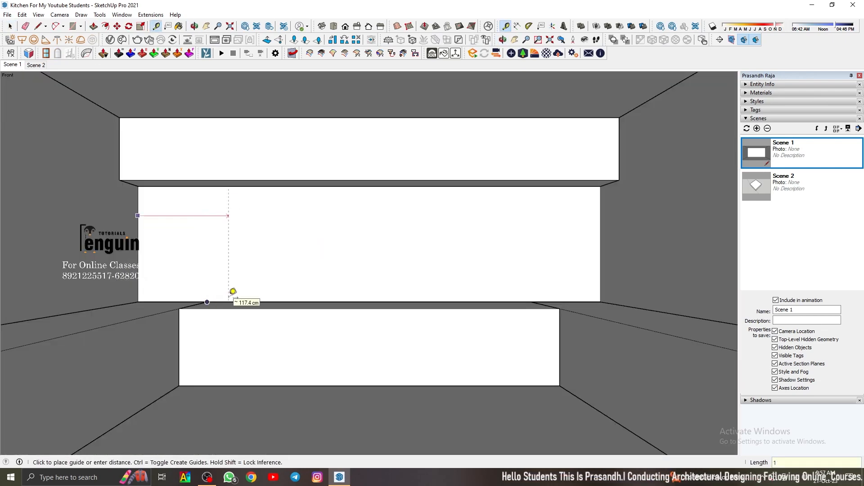
Place vertical guides in from both ends of the back wall and extrude a block below the overhead cabinet at the left end.
{"action": "scroll", "coordinate": [202, 259], "scroll_direction": "up", "scroll_amount": 2}
{"action": "key", "text": "t"}
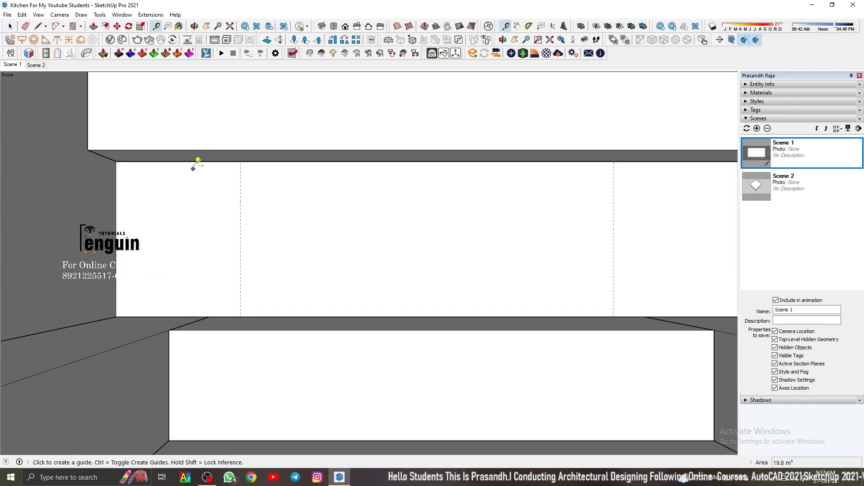
{"action": "left_click", "coordinate": [240, 161]}
{"action": "key", "text": "space"}
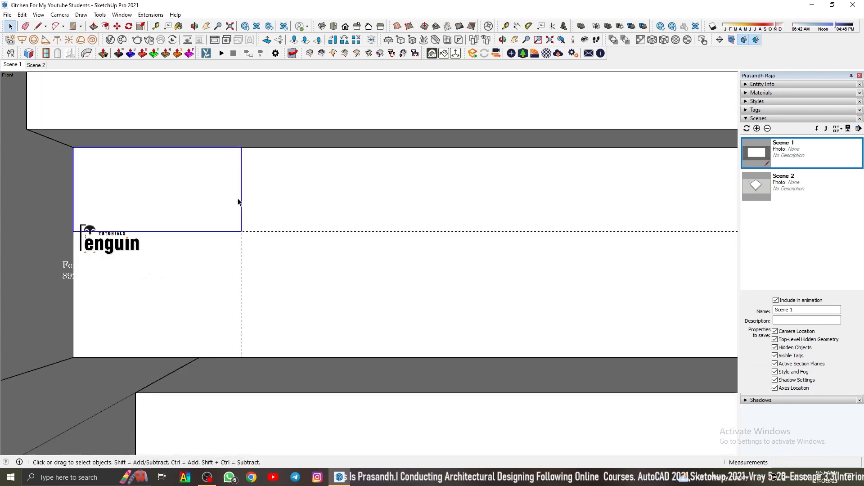
{"action": "key", "text": "p"}
{"action": "key", "text": "space"}
{"action": "left_click", "coordinate": [12, 65]}
Place vertical and mid-height horizontal guides on the shelf block's front, with parallel guides offset 1 cm on both sides.
{"action": "double_click", "coordinate": [149, 212]}
{"action": "scroll", "coordinate": [148, 212], "scroll_direction": "up", "scroll_amount": 2}
{"action": "key", "text": "t"}
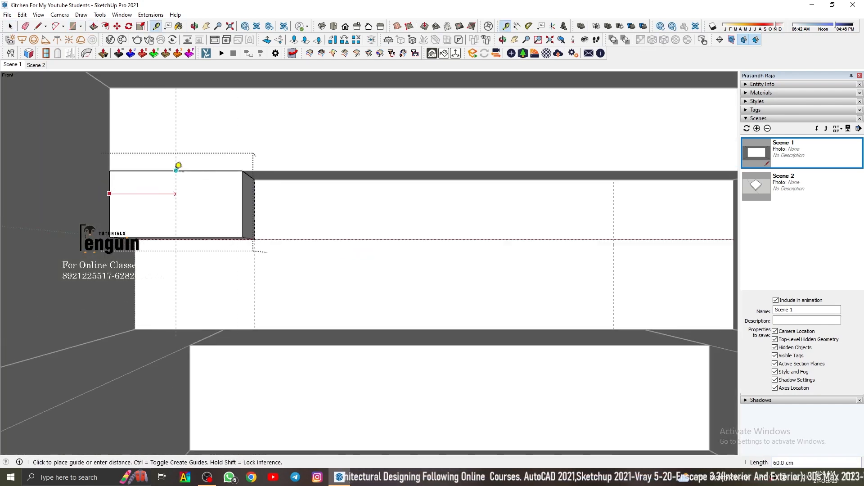
{"action": "scroll", "coordinate": [193, 187], "scroll_direction": "up", "scroll_amount": 3}
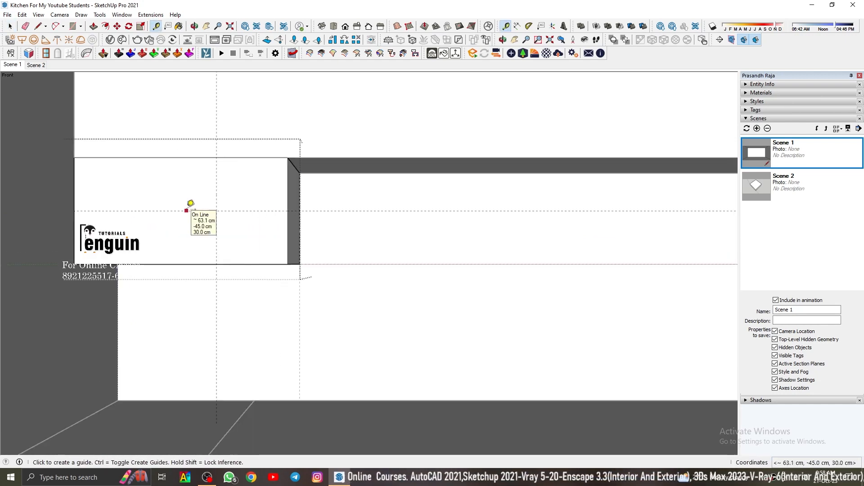
{"action": "left_click", "coordinate": [180, 204]}
{"action": "scroll", "coordinate": [192, 207], "scroll_direction": "up", "scroll_amount": 1}
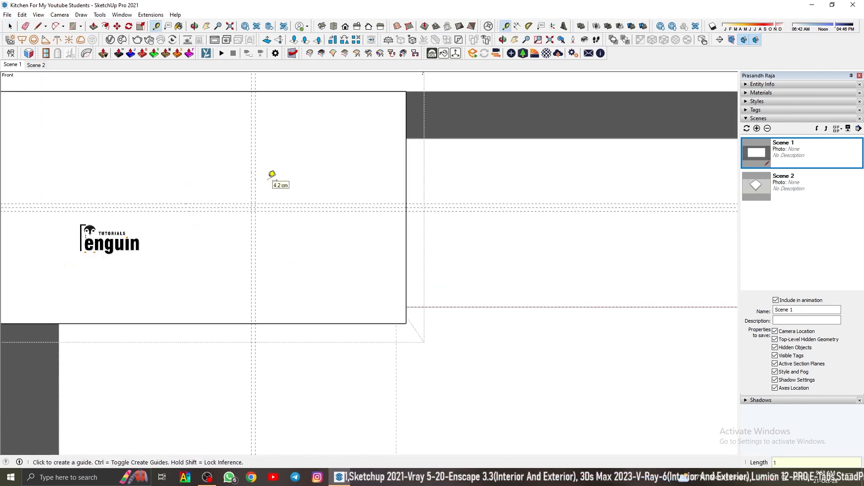
Draw a 79 x 29 cm rectangle between the guides and Push/Pull the upper left compartment through the shelf block.
{"action": "middle_click_drag", "start_coordinate": [229, 182], "coordinate": [152, 195]}
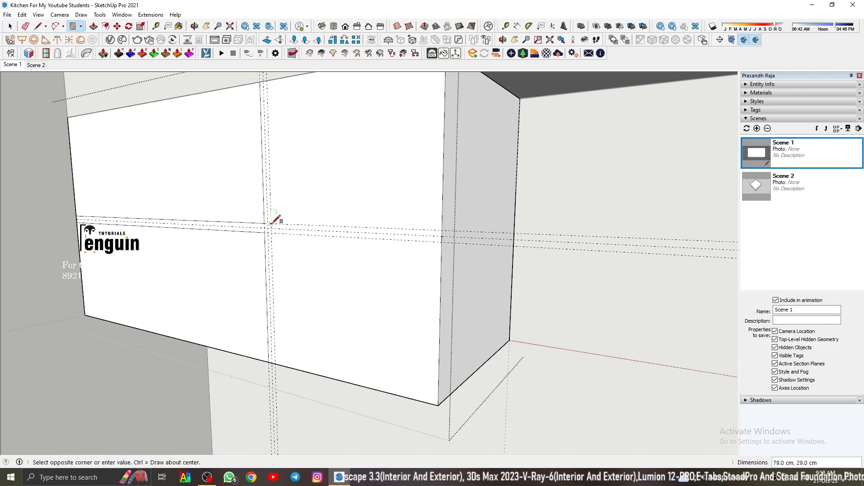
{"action": "left_click", "coordinate": [274, 220]}
{"action": "scroll", "coordinate": [246, 252], "scroll_direction": "down", "scroll_amount": 1}
{"action": "scroll", "coordinate": [241, 243], "scroll_direction": "up", "scroll_amount": 2}
{"action": "key", "text": "space"}
{"action": "key", "text": "p"}
{"action": "left_click", "coordinate": [244, 158]}
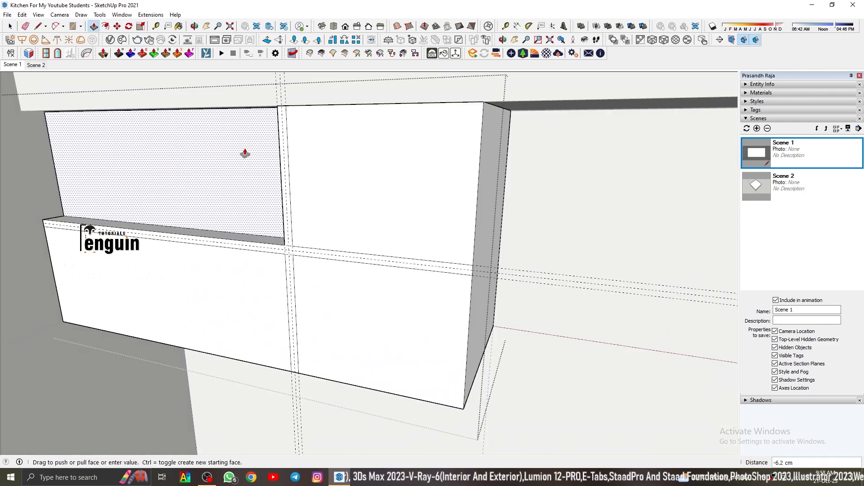
{"action": "left_click", "coordinate": [505, 147]}
Hollow out the block's other compartments with Push/Pull, using guides offset 2 cm to leave the bottom and end boards.
{"action": "key", "text": "space"}
{"action": "key", "text": "p"}
{"action": "double_click", "coordinate": [363, 197]}
{"action": "key", "text": "ctrl+z"}
{"action": "middle_click_drag", "start_coordinate": [229, 332], "coordinate": [240, 320]}
{"action": "key", "text": "t"}
{"action": "left_click", "coordinate": [243, 359]}
{"action": "type", "text": "2"}
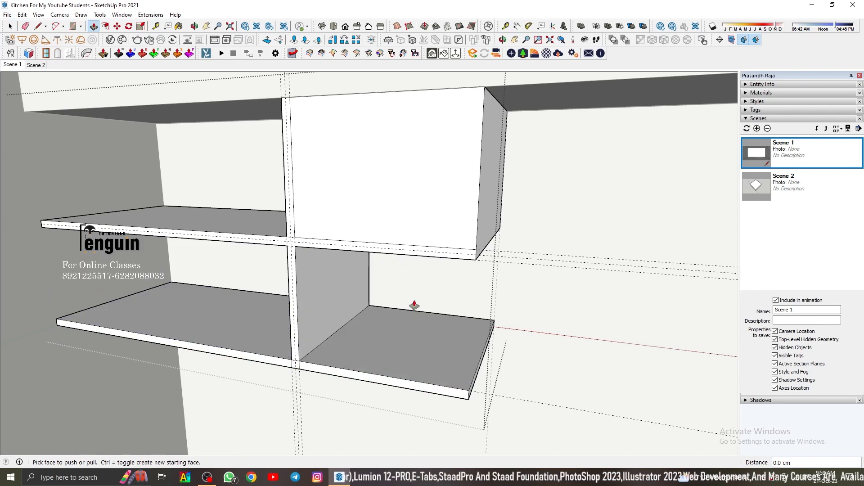
{"action": "key", "text": "t"}
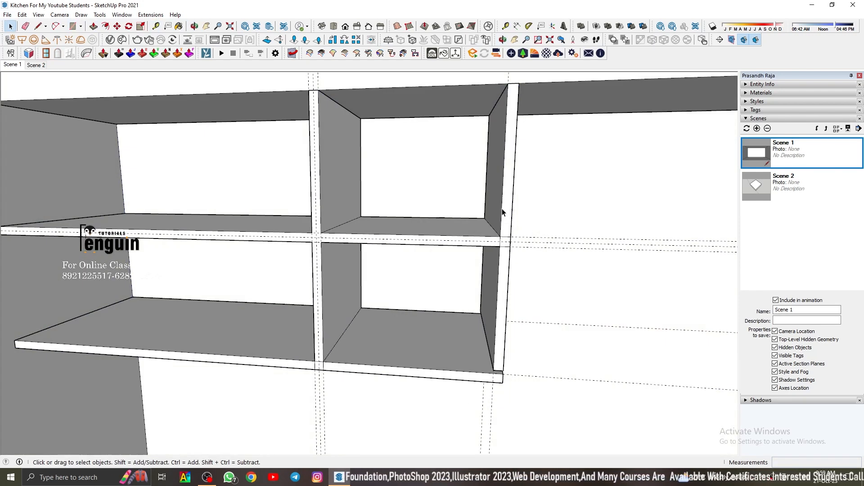
Draw a 45 x 29 cm rectangle on the shelf unit's wall side and close the compartment below it too.
{"action": "key", "text": "t"}
{"action": "middle_click_drag", "start_coordinate": [21, 144], "coordinate": [58, 176]}
{"action": "left_click", "coordinate": [50, 238]}
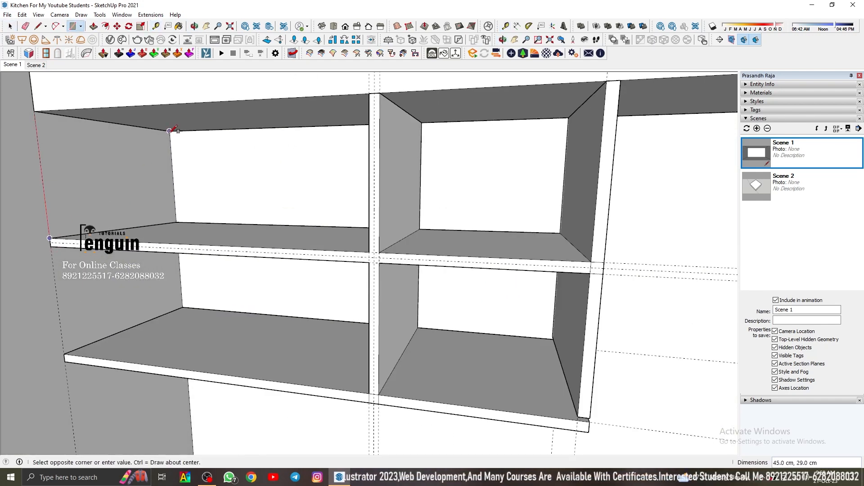
{"action": "left_click", "coordinate": [169, 131]}
{"action": "key", "text": "space"}
{"action": "left_click", "coordinate": [51, 249]}
{"action": "key", "text": "space"}
Return to Scene 1's view and delete all guides from the model.
{"action": "left_click", "coordinate": [12, 64]}
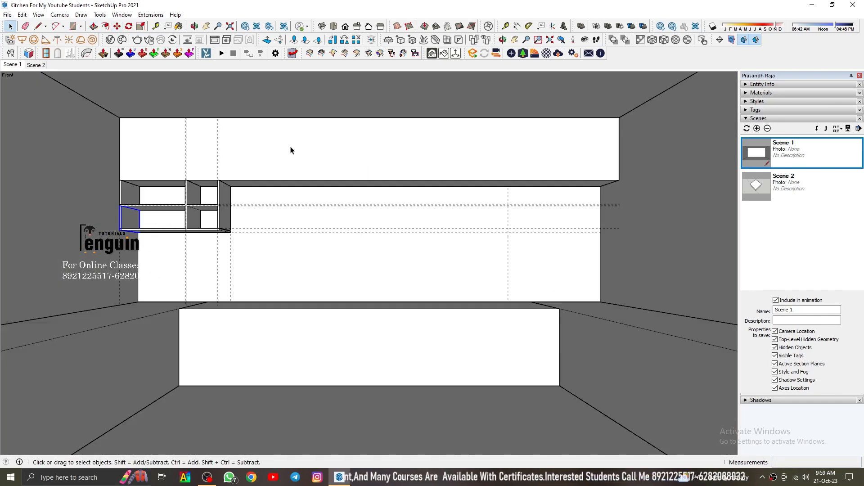
{"action": "scroll", "coordinate": [210, 236], "scroll_direction": "up", "scroll_amount": 2}
{"action": "left_click", "coordinate": [21, 15]}
{"action": "left_click", "coordinate": [41, 97]}
Close the gap between the shelf unit's end panel and bottom board with Push/Pull.
{"action": "scroll", "coordinate": [250, 222], "scroll_direction": "up", "scroll_amount": 10}
{"action": "middle_click_drag", "start_coordinate": [251, 224], "coordinate": [237, 244]}
{"action": "scroll", "coordinate": [236, 251], "scroll_direction": "up", "scroll_amount": 8}
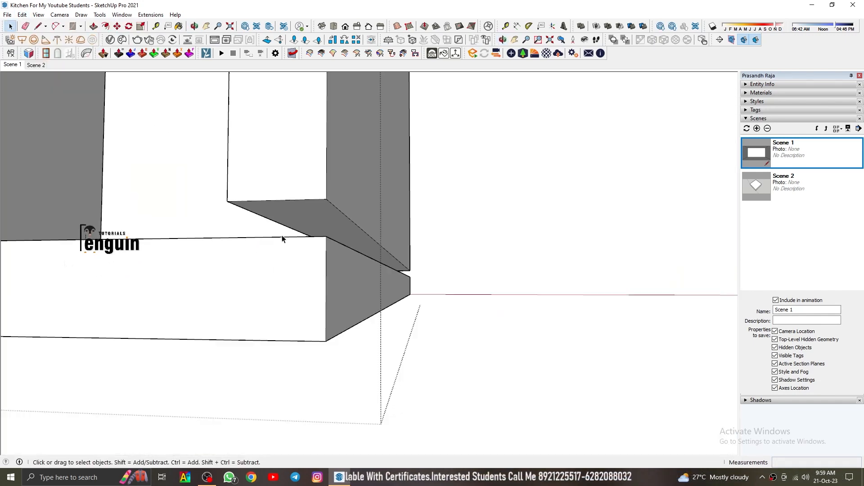
{"action": "key", "text": "p"}
{"action": "left_click", "coordinate": [283, 223]}
{"action": "left_click", "coordinate": [292, 213]}
{"action": "key", "text": "space"}
{"action": "left_click", "coordinate": [12, 64]}
Copy the shelf unit to the opposite end of the back wall, aligned with the overhead cabinet's right corner.
{"action": "left_click", "coordinate": [115, 28]}
{"action": "key", "text": "ctrl"}
{"action": "left_click", "coordinate": [211, 178]}
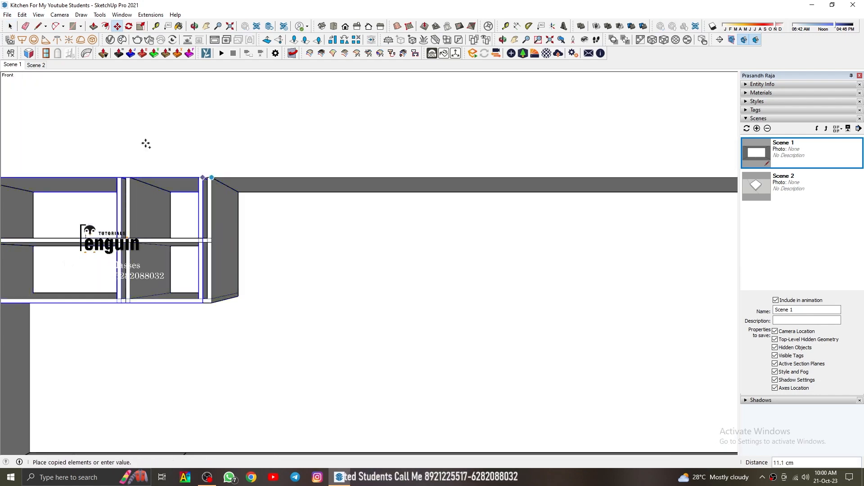
{"action": "left_click", "coordinate": [12, 64]}
{"action": "scroll", "coordinate": [621, 181], "scroll_direction": "up", "scroll_amount": 5}
{"action": "left_click", "coordinate": [617, 180]}
{"action": "key", "text": "space"}
{"action": "left_click", "coordinate": [12, 64]}
Draw a rectangle along the top of the left shelf unit's wide compartment and Push/Pull it into a top board.
{"action": "scroll", "coordinate": [125, 186], "scroll_direction": "up", "scroll_amount": 8}
{"action": "key", "text": "r"}
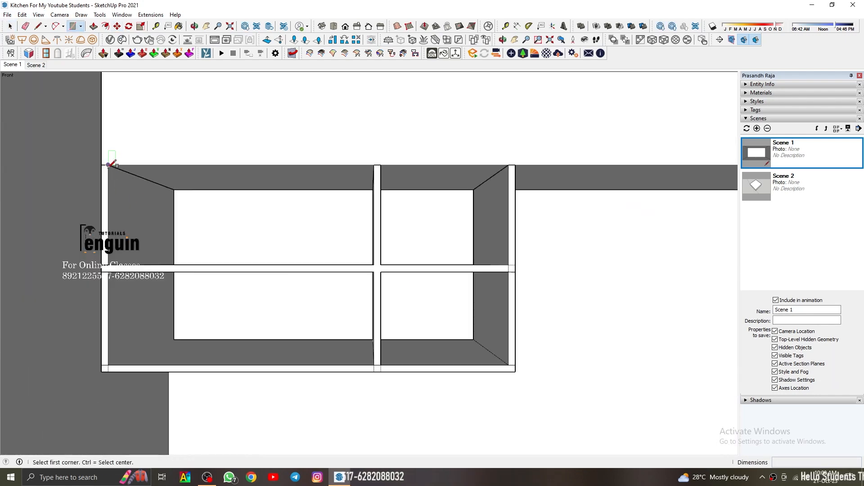
{"action": "left_click", "coordinate": [109, 164]}
{"action": "key", "text": "space"}
{"action": "mouse_move", "coordinate": [318, 183]}
{"action": "middle_mouse_down"}
{"action": "mouse_move", "coordinate": [345, 180]}
{"action": "mouse_move", "coordinate": [293, 187]}
{"action": "middle_mouse_up"}
{"action": "double_click", "coordinate": [345, 181]}
{"action": "key", "text": "p"}
{"action": "left_click", "coordinate": [344, 186]}
Draw a top board over the left shelf unit's narrow compartment, group it and extrude it.
{"action": "key", "text": "r"}
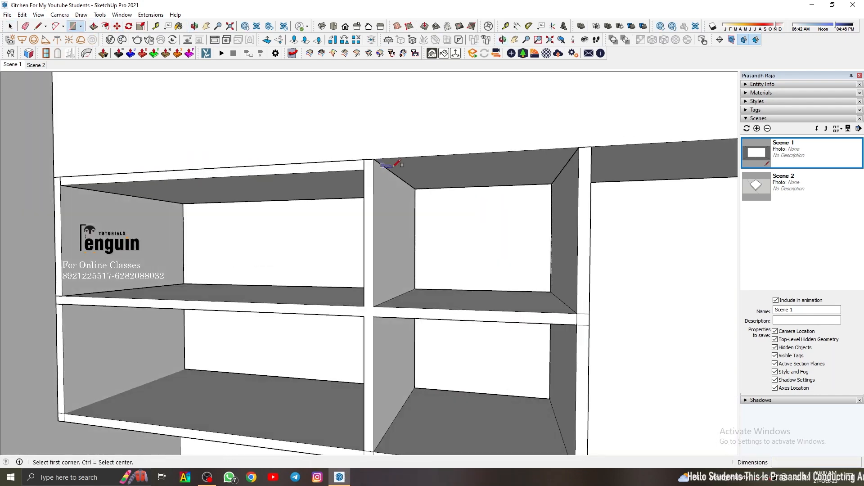
{"action": "left_click", "coordinate": [579, 148]}
{"action": "double_click", "coordinate": [487, 174]}
{"action": "right_click", "coordinate": [488, 175]}
{"action": "left_click", "coordinate": [519, 254]}
{"action": "key", "text": "p"}
{"action": "key", "text": "space"}
Select both top boards and copy them onto the right shelf unit.
{"action": "left_click", "coordinate": [333, 184], "text": "shift"}
{"action": "left_click", "coordinate": [12, 65]}
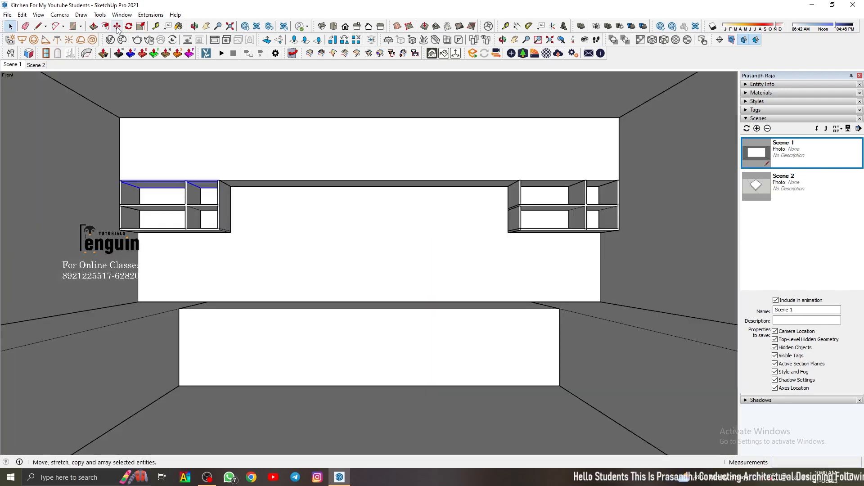
{"action": "left_click", "coordinate": [117, 27]}
{"action": "left_click", "coordinate": [211, 231]}
{"action": "key", "text": "ctrl"}
{"action": "left_click", "coordinate": [623, 233]}
{"action": "key", "text": "space"}
{"action": "left_click", "coordinate": [12, 64]}
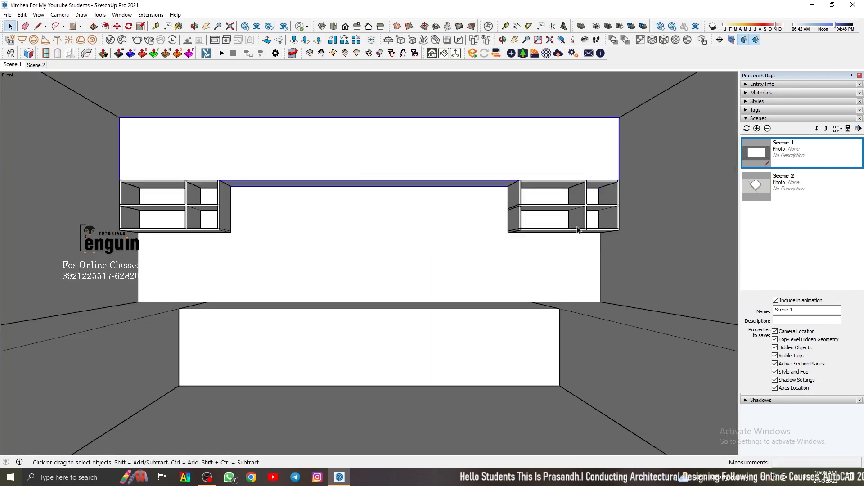
Try to scale part of the right shelf unit to 0.84 along the red axis.
{"action": "scroll", "coordinate": [578, 230], "scroll_direction": "up", "scroll_amount": 2}
{"action": "left_click", "coordinate": [553, 195]}
{"action": "key", "text": "s"}
{"action": "scroll", "coordinate": [506, 203], "scroll_direction": "up", "scroll_amount": 2}
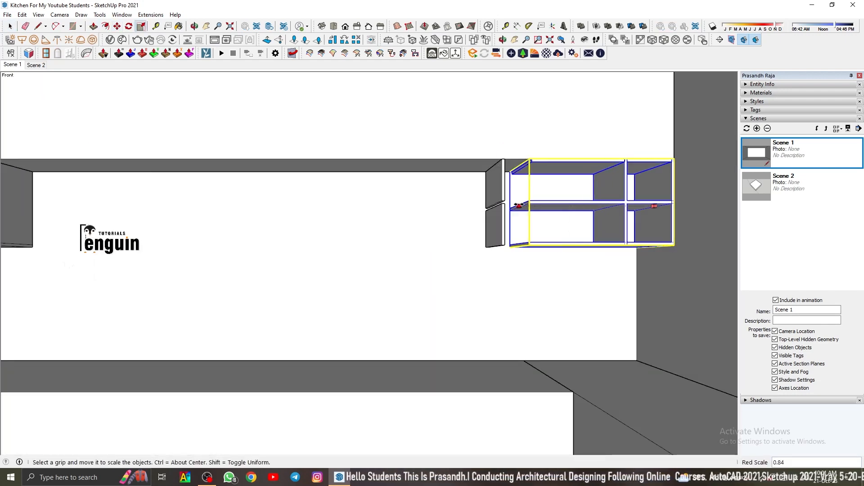
Scale the whole right shelf unit along the red axis to about 0.81, keeping its wall end fixed.
{"action": "middle_click_drag", "start_coordinate": [501, 216], "coordinate": [527, 225]}
{"action": "scroll", "coordinate": [467, 225], "scroll_direction": "up", "scroll_amount": 3}
{"action": "left_click", "coordinate": [483, 210]}
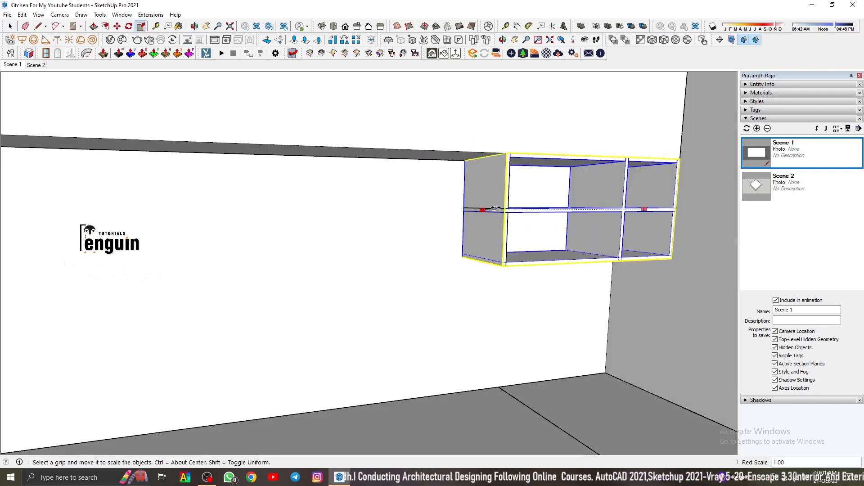
{"action": "key", "text": "s"}
{"action": "left_click_drag", "start_coordinate": [484, 210], "coordinate": [517, 209]}
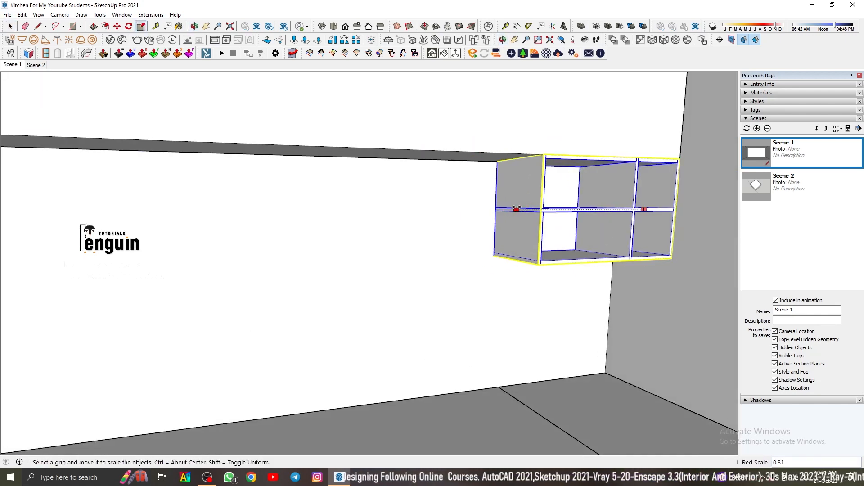
{"action": "key", "text": "space"}
{"action": "left_click", "coordinate": [12, 65]}
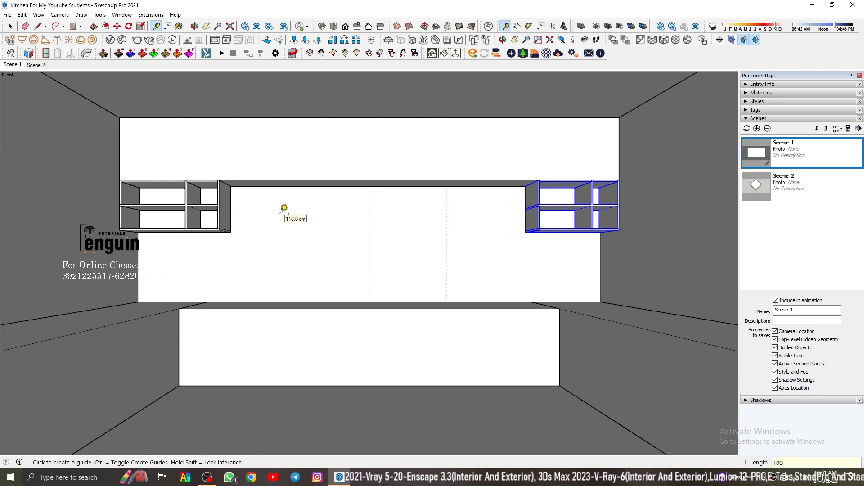
Place guides on the back wall 100 cm to each side of its centre and 100 cm below the overhead cabinet.
{"action": "scroll", "coordinate": [356, 206], "scroll_direction": "up", "scroll_amount": 2}
{"action": "left_click", "coordinate": [353, 187]}
{"action": "middle_click_drag", "start_coordinate": [352, 265], "coordinate": [382, 273]}
{"action": "type", "text": "100"}
{"action": "key", "text": "Return"}
Draw a 200 x 100 cm rectangle between the guides below the overhead cabinet.
{"action": "key", "text": "space"}
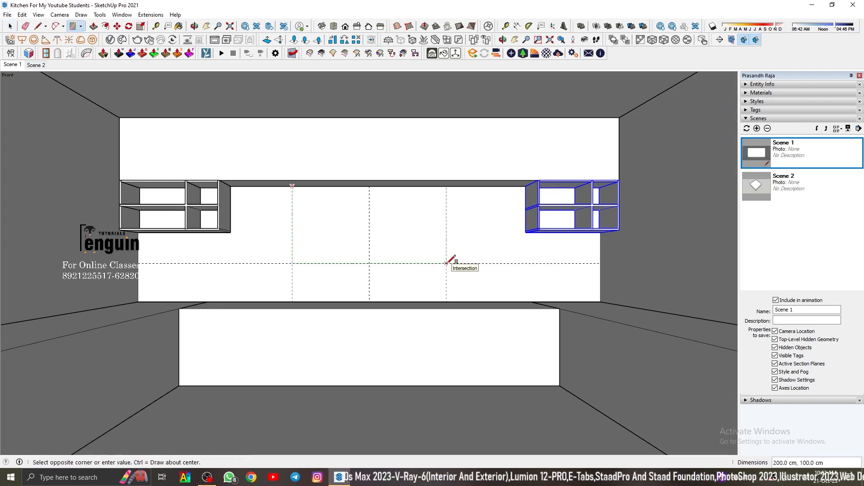
{"action": "key", "text": "t"}
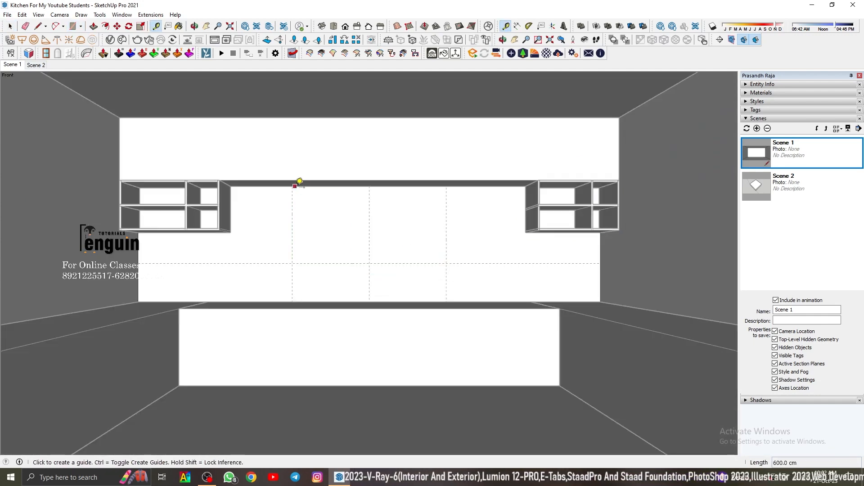
{"action": "left_click", "coordinate": [447, 263]}
{"action": "key", "text": "space"}
{"action": "key", "text": "Escape"}
Try to place a 200 x 100 cm three-sash Single-double hung window in the back wall rectangle.
{"action": "left_click", "coordinate": [46, 53]}
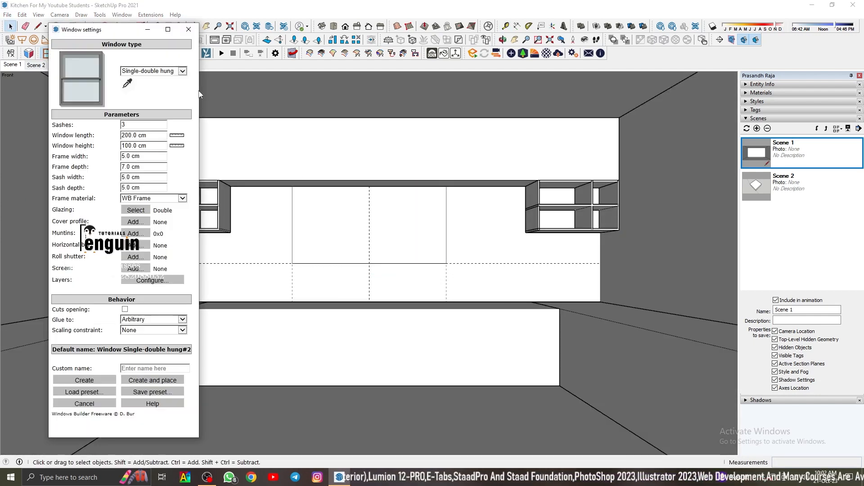
{"action": "left_click", "coordinate": [84, 380]}
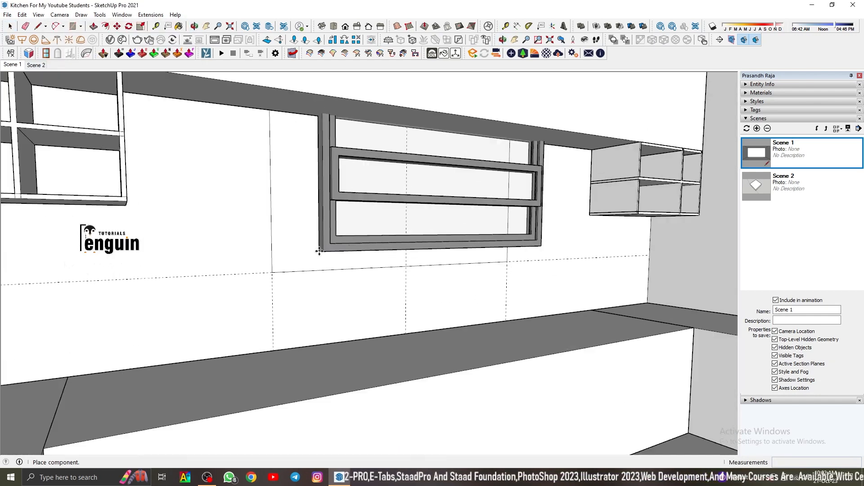
{"action": "left_click", "coordinate": [328, 184]}
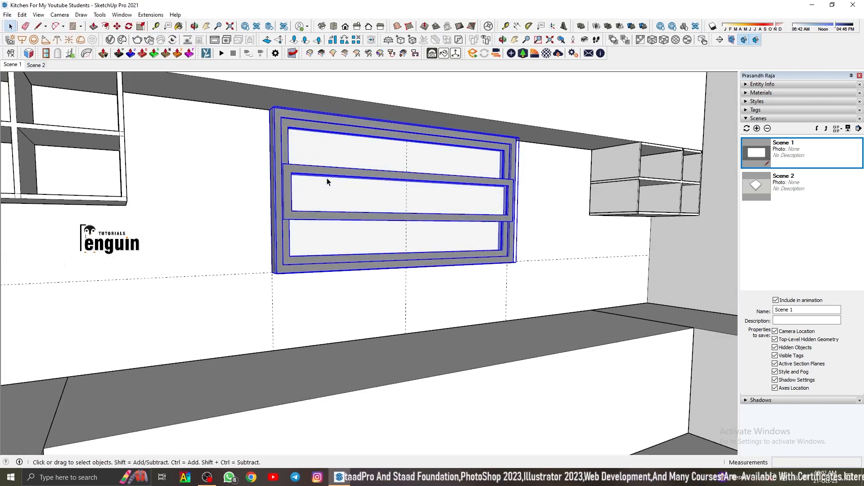
{"action": "key", "text": "Delete"}
{"action": "left_click", "coordinate": [321, 200]}
{"action": "left_click", "coordinate": [46, 53]}
{"action": "left_click", "coordinate": [152, 381]}
{"action": "left_click", "coordinate": [273, 272]}
{"action": "key", "text": "ctrl+z"}
Create a Single-double hung window with three sashes, 200 x 100 cm, and place it in the back wall rectangle.
{"action": "left_click", "coordinate": [46, 53]}
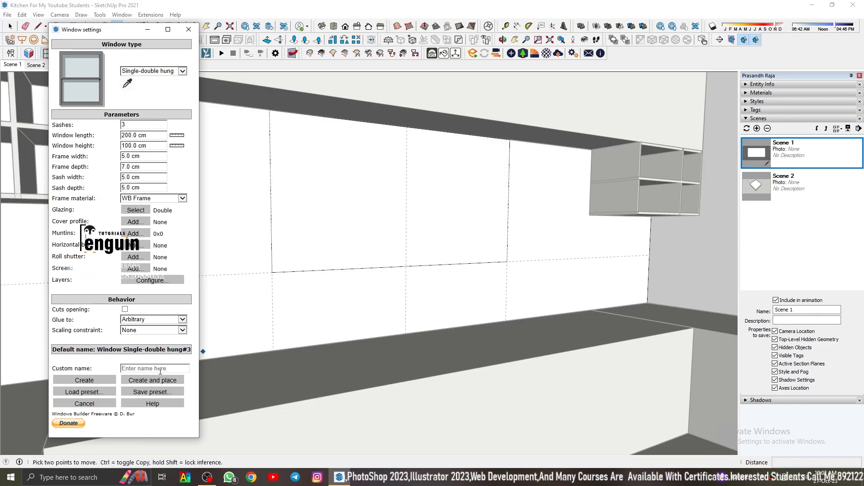
{"action": "left_click", "coordinate": [152, 381]}
{"action": "scroll", "coordinate": [334, 246], "scroll_direction": "up", "scroll_amount": 4}
{"action": "left_click", "coordinate": [212, 299]}
{"action": "scroll", "coordinate": [212, 300], "scroll_direction": "down", "scroll_amount": 5}
{"action": "left_click", "coordinate": [70, 54]}
{"action": "key", "text": "space"}
Restore Scene 1's view and erase every guide around the window.
{"action": "left_click", "coordinate": [13, 65]}
{"action": "left_click", "coordinate": [22, 15]}
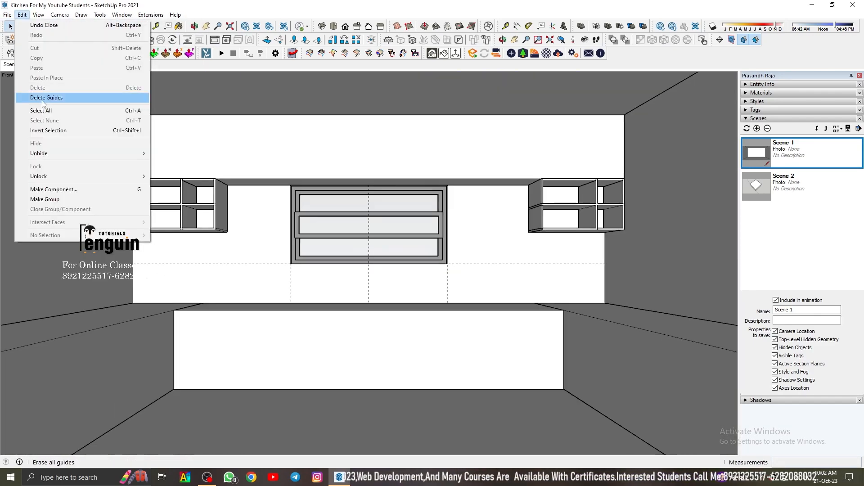
{"action": "left_click", "coordinate": [46, 98]}
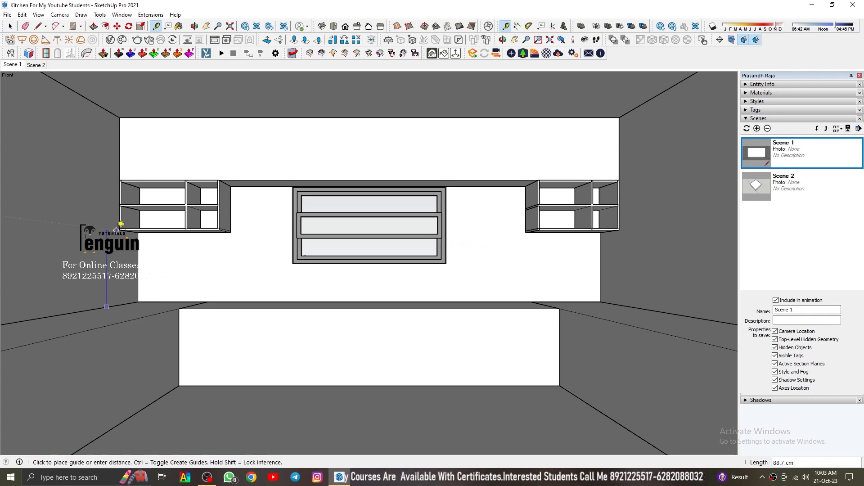
Place guides along the side and back walls at the shelf units' bottom height and at the right unit's inner side.
{"action": "scroll", "coordinate": [116, 230], "scroll_direction": "up", "scroll_amount": 5}
{"action": "left_click", "coordinate": [123, 219]}
{"action": "scroll", "coordinate": [123, 219], "scroll_direction": "down", "scroll_amount": 2}
{"action": "left_click", "coordinate": [292, 351]}
{"action": "left_click", "coordinate": [308, 232]}
{"action": "scroll", "coordinate": [311, 232], "scroll_direction": "down", "scroll_amount": 4}
{"action": "scroll", "coordinate": [568, 236], "scroll_direction": "up", "scroll_amount": 2}
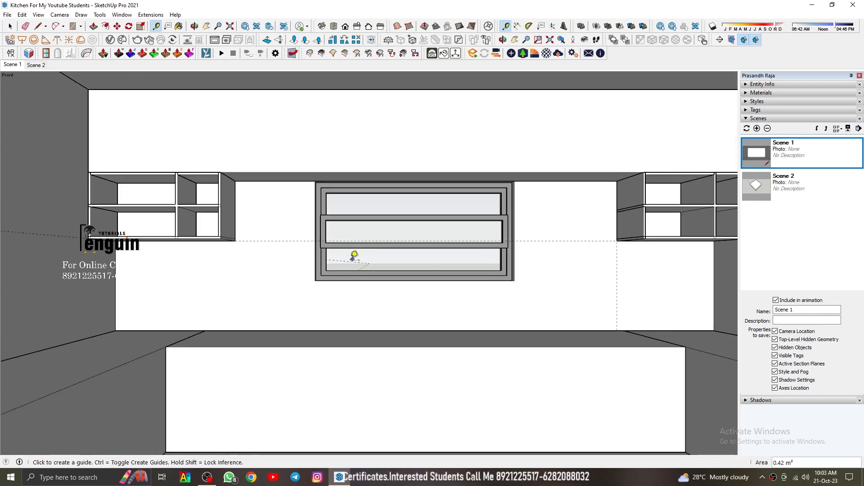
{"action": "scroll", "coordinate": [354, 256], "scroll_direction": "down", "scroll_amount": 1}
{"action": "key", "text": "Escape"}
Place vertical guides at the window's side edges and return to Scene 1's view.
{"action": "scroll", "coordinate": [255, 228], "scroll_direction": "up", "scroll_amount": 5}
{"action": "left_click", "coordinate": [253, 228]}
{"action": "left_click", "coordinate": [483, 226]}
{"action": "key", "text": "space"}
{"action": "left_click", "coordinate": [12, 65]}
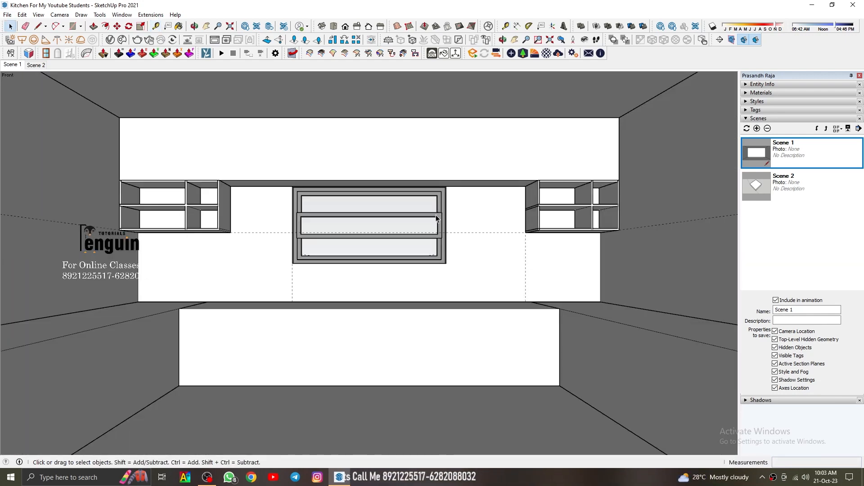
Hide the ceiling and clear the overhead cabinet block away from above the shelf units.
{"action": "right_click", "coordinate": [243, 104]}
{"action": "left_click", "coordinate": [257, 128]}
{"action": "scroll", "coordinate": [288, 189], "scroll_direction": "down", "scroll_amount": 4}
{"action": "middle_click_drag", "start_coordinate": [306, 180], "coordinate": [297, 243]}
{"action": "middle_click_drag", "start_coordinate": [383, 202], "coordinate": [288, 225]}
{"action": "right_click", "coordinate": [309, 166]}
{"action": "left_click", "coordinate": [325, 238]}
Delete the left shelf unit together with its top boards.
{"action": "scroll", "coordinate": [298, 160], "scroll_direction": "up", "scroll_amount": 3}
{"action": "left_click", "coordinate": [280, 181]}
{"action": "left_click", "coordinate": [311, 184], "text": "ctrl"}
{"action": "middle_click_drag", "start_coordinate": [302, 177], "coordinate": [342, 193]}
{"action": "scroll", "coordinate": [318, 195], "scroll_direction": "up", "scroll_amount": 1}
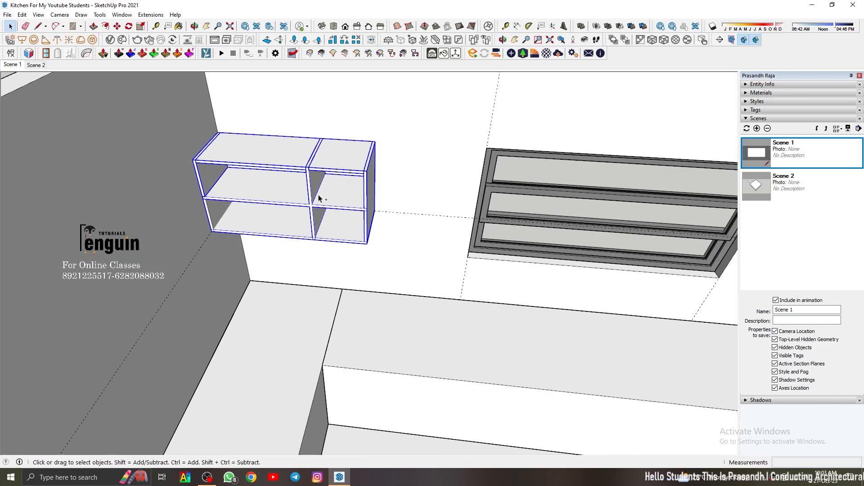
{"action": "key", "text": "Delete"}
{"action": "scroll", "coordinate": [288, 239], "scroll_direction": "down", "scroll_amount": 5}
{"action": "middle_click_drag", "start_coordinate": [288, 239], "coordinate": [377, 223]}
{"action": "scroll", "coordinate": [377, 223], "scroll_direction": "up", "scroll_amount": 2}
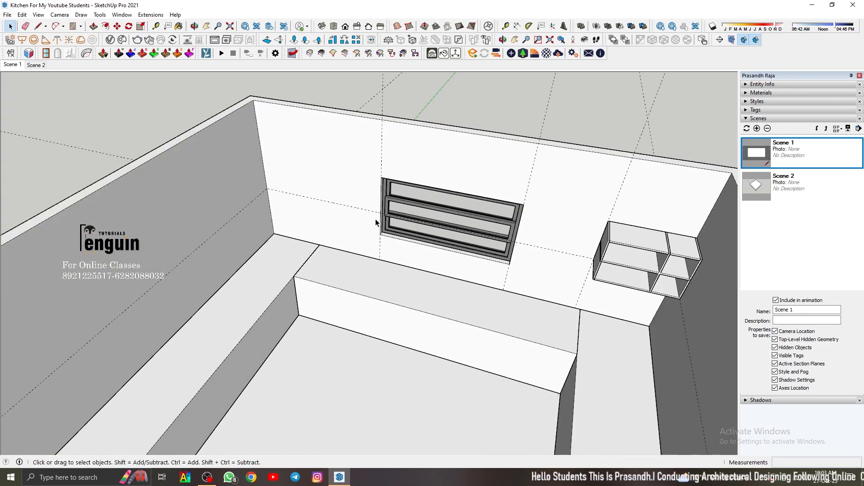
Place a vertical guide on the back wall at the left shelf unit's inner side.
{"action": "middle_click_drag", "start_coordinate": [314, 173], "coordinate": [334, 170]}
{"action": "key", "text": "t"}
{"action": "left_click", "coordinate": [387, 188]}
{"action": "key", "text": "space"}
{"action": "middle_click_drag", "start_coordinate": [602, 244], "coordinate": [183, 233]}
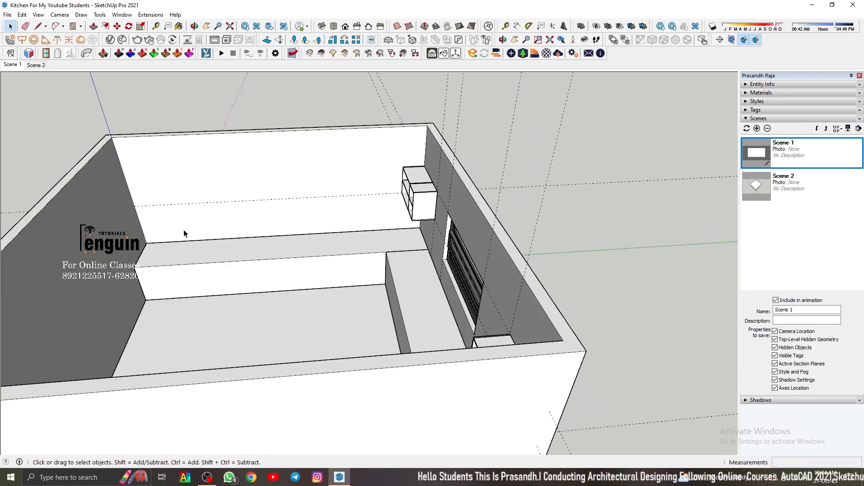
Draw a rectangle on the left wall from the countertop up to the shelf-bottom guide, group it and push it into a thin panel.
{"action": "key", "text": "r"}
{"action": "left_click", "coordinate": [142, 245]}
{"action": "scroll", "coordinate": [341, 222], "scroll_direction": "up", "scroll_amount": 5}
{"action": "mouse_move", "coordinate": [342, 222]}
{"action": "middle_mouse_down"}
{"action": "mouse_move", "coordinate": [405, 135]}
{"action": "mouse_move", "coordinate": [381, 226]}
{"action": "middle_mouse_up"}
{"action": "scroll", "coordinate": [442, 128], "scroll_direction": "up", "scroll_amount": 4}
{"action": "left_click", "coordinate": [444, 115]}
{"action": "key", "text": "space"}
{"action": "double_click", "coordinate": [346, 246]}
{"action": "right_click", "coordinate": [347, 247]}
{"action": "left_click", "coordinate": [376, 311]}
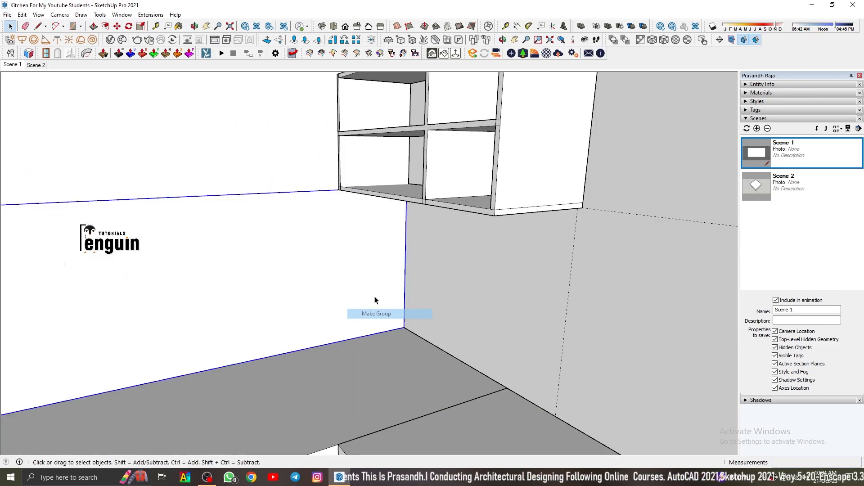
{"action": "key", "text": "p"}
{"action": "key", "text": "space"}
{"action": "middle_click_drag", "start_coordinate": [380, 263], "coordinate": [417, 202]}
{"action": "key", "text": "r"}
{"action": "left_click", "coordinate": [383, 314]}
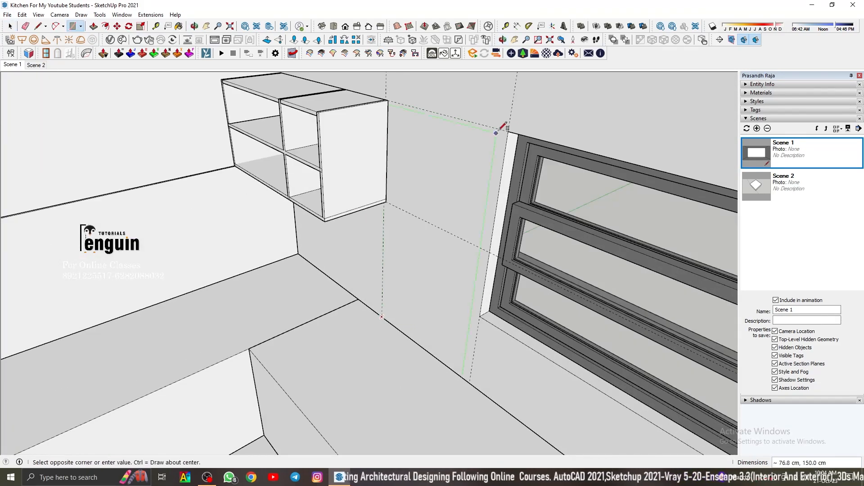
{"action": "left_click", "coordinate": [509, 132]}
{"action": "key", "text": "space"}
{"action": "right_click", "coordinate": [455, 164]}
{"action": "left_click", "coordinate": [477, 228]}
{"action": "key", "text": "p"}
Draw a rectangle on the back wall between the left shelf unit and the window, down to the countertop, and make it a grouped thin panel.
{"action": "middle_click_drag", "start_coordinate": [462, 185], "coordinate": [512, 186]}
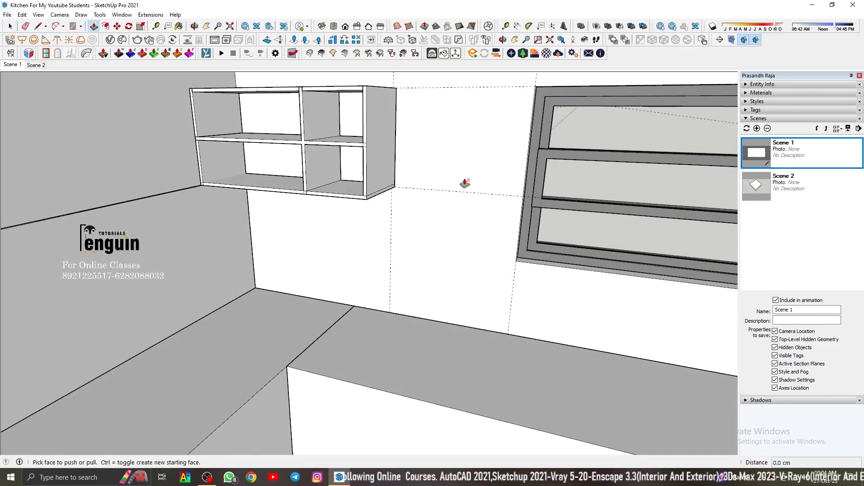
{"action": "scroll", "coordinate": [379, 194], "scroll_direction": "down", "scroll_amount": 2}
{"action": "key", "text": "r"}
{"action": "left_click", "coordinate": [392, 114]}
{"action": "left_click", "coordinate": [479, 302]}
{"action": "key", "text": "space"}
{"action": "right_click", "coordinate": [451, 188]}
{"action": "left_click", "coordinate": [473, 251]}
{"action": "double_click", "coordinate": [461, 171]}
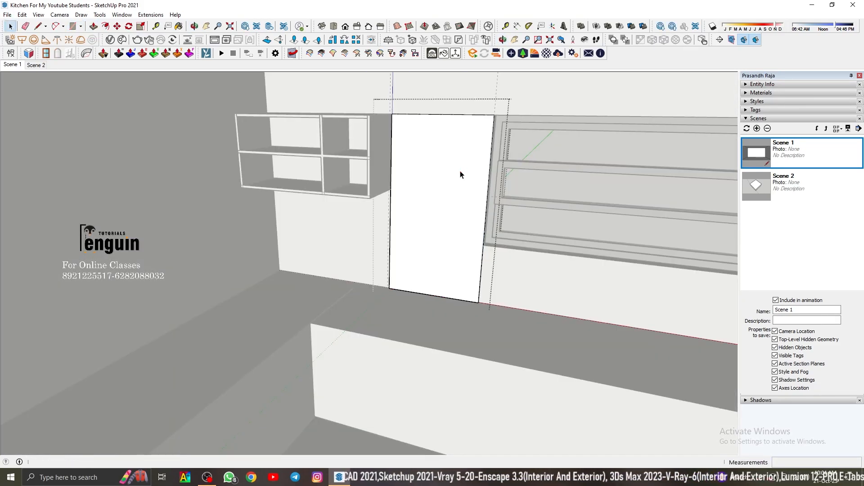
{"action": "key", "text": "p"}
{"action": "middle_click_drag", "start_coordinate": [461, 175], "coordinate": [369, 217]}
Draw a rectangle on the back wall beneath the left shelf unit and make it a panel 1 cm thick.
{"action": "key", "text": "t"}
{"action": "left_click", "coordinate": [178, 260]}
{"action": "key", "text": "space"}
{"action": "middle_click_drag", "start_coordinate": [450, 225], "coordinate": [477, 154]}
{"action": "double_click", "coordinate": [585, 261]}
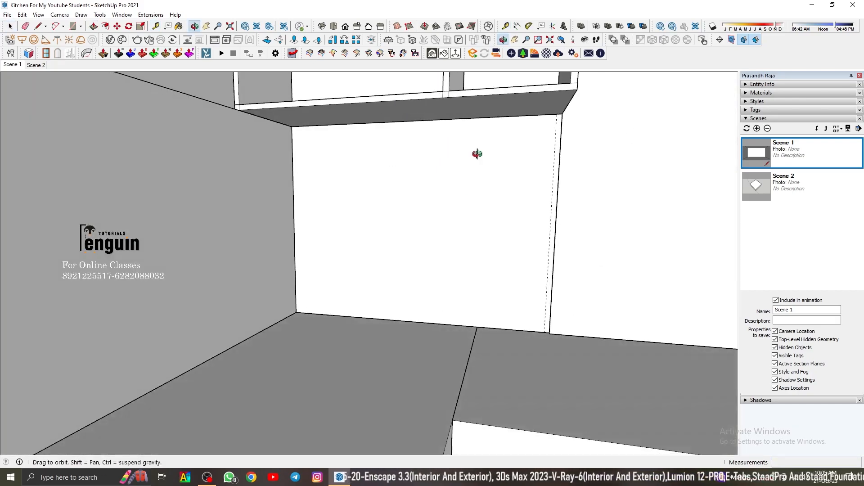
{"action": "key", "text": "r"}
{"action": "left_click", "coordinate": [296, 313]}
{"action": "scroll", "coordinate": [561, 128], "scroll_direction": "up", "scroll_amount": 3}
{"action": "left_click", "coordinate": [563, 102]}
{"action": "key", "text": "space"}
{"action": "double_click", "coordinate": [510, 231]}
{"action": "key", "text": "p"}
{"action": "middle_click_drag", "start_coordinate": [509, 231], "coordinate": [478, 230]}
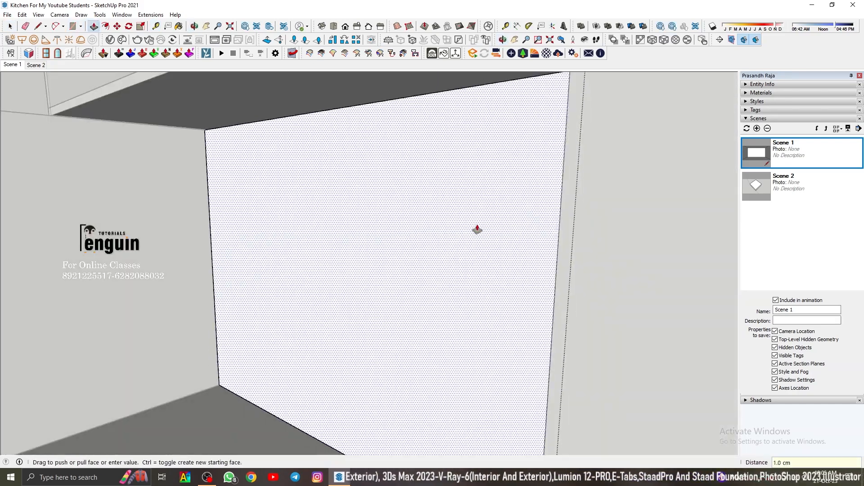
{"action": "key", "text": "space"}
Draw a rectangle between the window's bottom edge and the countertop, group it and give it thickness as a panel.
{"action": "middle_click_drag", "start_coordinate": [401, 293], "coordinate": [447, 290]}
{"action": "key", "text": "r"}
{"action": "left_click", "coordinate": [197, 309]}
{"action": "left_click", "coordinate": [533, 288]}
{"action": "key", "text": "space"}
{"action": "double_click", "coordinate": [415, 296]}
{"action": "right_click", "coordinate": [415, 296]}
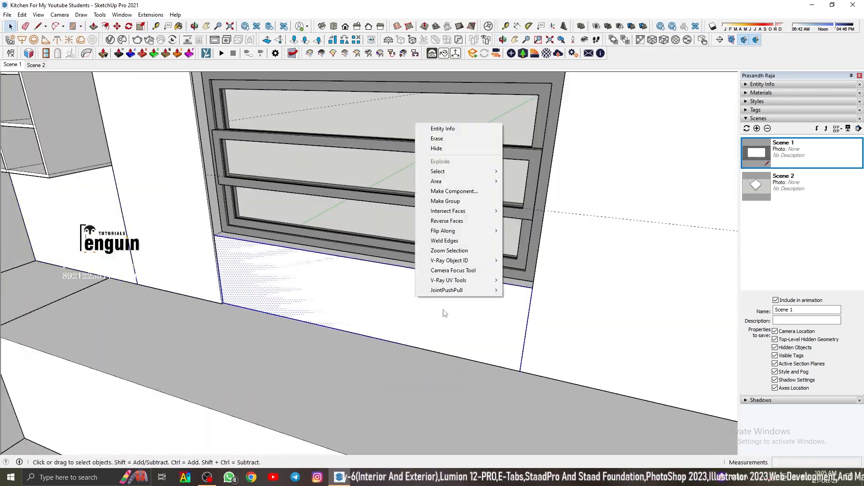
{"action": "left_click", "coordinate": [445, 201]}
{"action": "double_click", "coordinate": [383, 300]}
{"action": "key", "text": "p"}
{"action": "left_click", "coordinate": [316, 297]}
{"action": "scroll", "coordinate": [186, 199], "scroll_direction": "up", "scroll_amount": 4}
Draw a rectangle on the back wall between the window and the right shelf unit, group it and give it thickness.
{"action": "key", "text": "space"}
{"action": "left_click", "coordinate": [12, 65]}
{"action": "mouse_move", "coordinate": [438, 119]}
{"action": "middle_mouse_down"}
{"action": "mouse_move", "coordinate": [584, 243]}
{"action": "mouse_move", "coordinate": [536, 326]}
{"action": "middle_mouse_up"}
{"action": "key", "text": "r"}
{"action": "left_click", "coordinate": [534, 330]}
{"action": "left_click", "coordinate": [394, 103]}
{"action": "right_click", "coordinate": [435, 146]}
{"action": "left_click", "coordinate": [463, 224]}
{"action": "key", "text": "p"}
{"action": "key", "text": "space"}
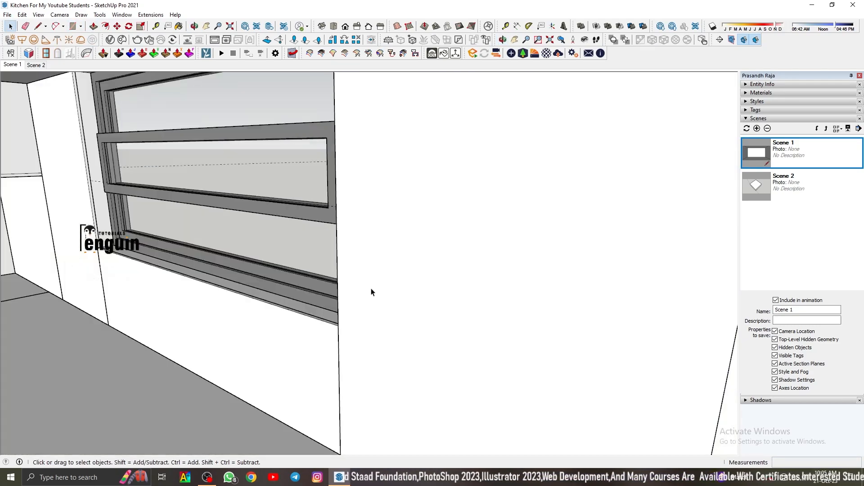
Add a grouped thin panel on the back wall beneath the right shelf unit, down to the countertop, and return to Scene 1's view.
{"action": "middle_click_drag", "start_coordinate": [371, 293], "coordinate": [433, 245]}
{"action": "scroll", "coordinate": [419, 198], "scroll_direction": "up", "scroll_amount": 5}
{"action": "key", "text": "r"}
{"action": "left_click", "coordinate": [413, 195]}
{"action": "left_click", "coordinate": [592, 391]}
{"action": "key", "text": "space"}
{"action": "double_click", "coordinate": [521, 303]}
{"action": "right_click", "coordinate": [522, 304]}
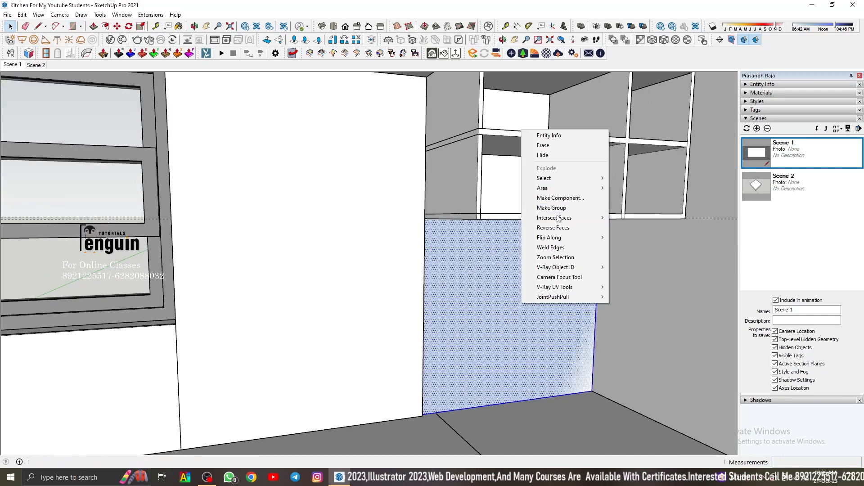
{"action": "left_click", "coordinate": [551, 208]}
{"action": "double_click", "coordinate": [509, 310]}
{"action": "key", "text": "p"}
{"action": "left_click", "coordinate": [407, 247]}
{"action": "key", "text": "space"}
{"action": "left_click", "coordinate": [13, 65]}
{"action": "scroll", "coordinate": [347, 243], "scroll_direction": "up", "scroll_amount": 2}
{"action": "left_click", "coordinate": [558, 270]}
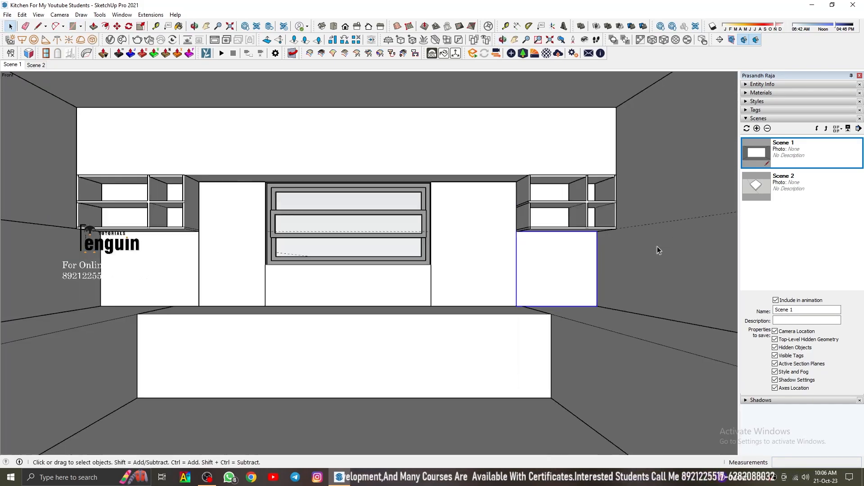
Hide the ceiling and place a guide across the right counter's front face, measured from the inner counter corner.
{"action": "middle_click_drag", "start_coordinate": [657, 247], "coordinate": [750, 245]}
{"action": "left_click", "coordinate": [13, 64]}
{"action": "right_click", "coordinate": [428, 94]}
{"action": "left_click", "coordinate": [450, 120]}
{"action": "middle_click_drag", "start_coordinate": [432, 149], "coordinate": [528, 246]}
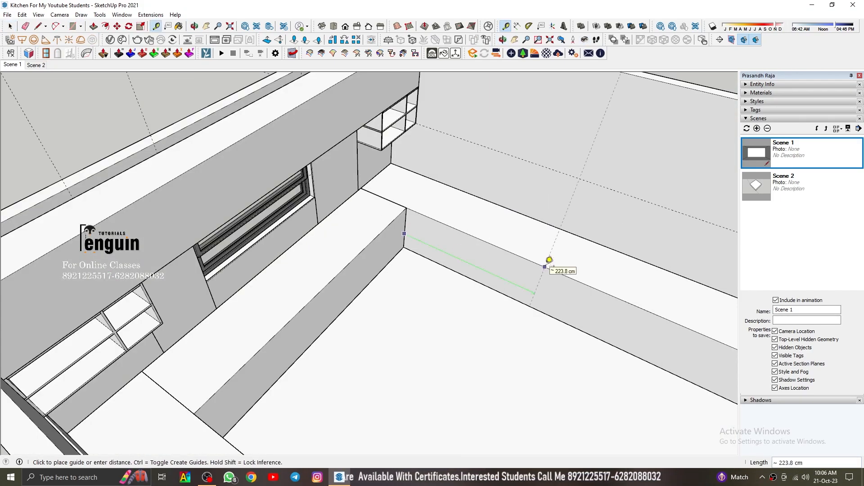
{"action": "middle_click_drag", "start_coordinate": [579, 284], "coordinate": [459, 163]}
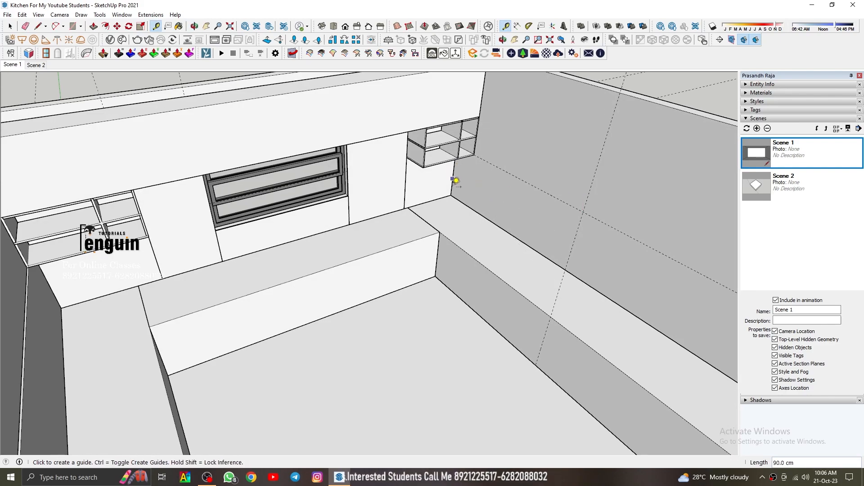
{"action": "scroll", "coordinate": [364, 208], "scroll_direction": "down", "scroll_amount": 3}
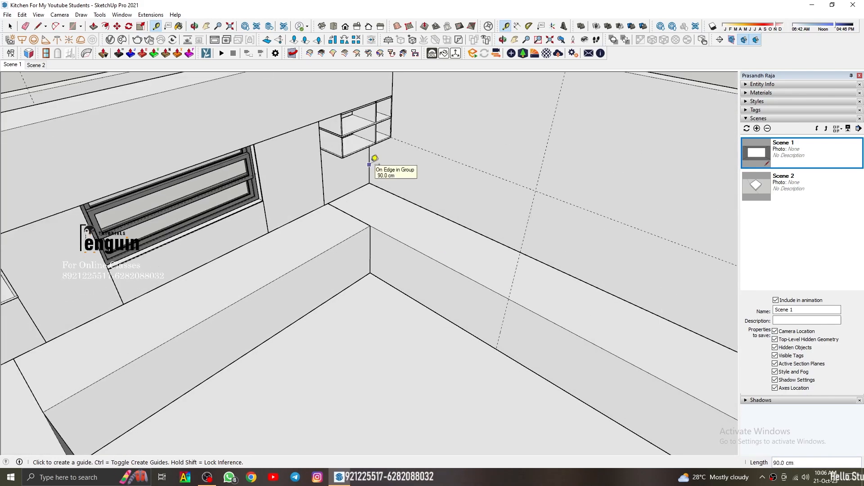
Shorten the right counter by pushing its end face back to the guide, extend the guide up the wall and return to Scene 1's view.
{"action": "middle_click_drag", "start_coordinate": [374, 158], "coordinate": [640, 316]}
{"action": "scroll", "coordinate": [645, 327], "scroll_direction": "down", "scroll_amount": 4}
{"action": "key", "text": "space"}
{"action": "scroll", "coordinate": [640, 324], "scroll_direction": "up", "scroll_amount": 3}
{"action": "left_click", "coordinate": [602, 311]}
{"action": "scroll", "coordinate": [608, 309], "scroll_direction": "up", "scroll_amount": 2}
{"action": "scroll", "coordinate": [558, 303], "scroll_direction": "down", "scroll_amount": 1}
{"action": "double_click", "coordinate": [557, 305]}
{"action": "scroll", "coordinate": [551, 315], "scroll_direction": "up", "scroll_amount": 5}
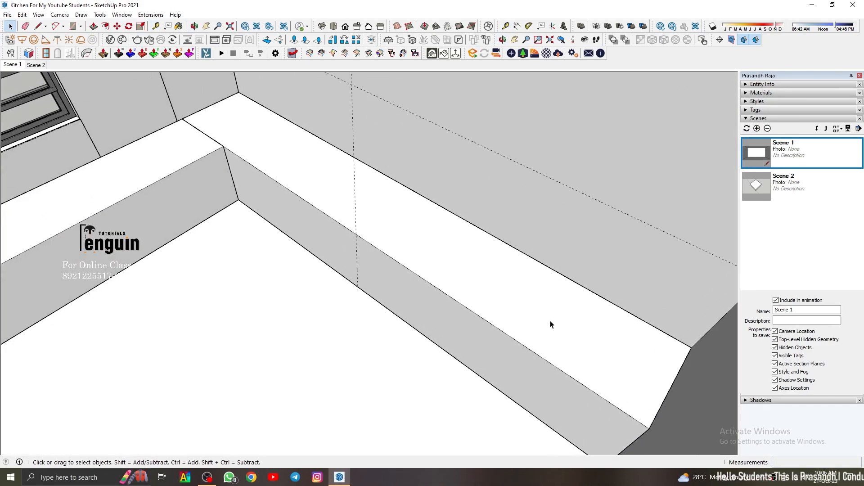
{"action": "left_click", "coordinate": [438, 312]}
{"action": "left_click", "coordinate": [477, 214]}
{"action": "key", "text": "space"}
{"action": "left_click", "coordinate": [468, 243]}
{"action": "scroll", "coordinate": [390, 269], "scroll_direction": "down", "scroll_amount": 3}
{"action": "key", "text": "t"}
{"action": "key", "text": "space"}
{"action": "left_click", "coordinate": [21, 67]}
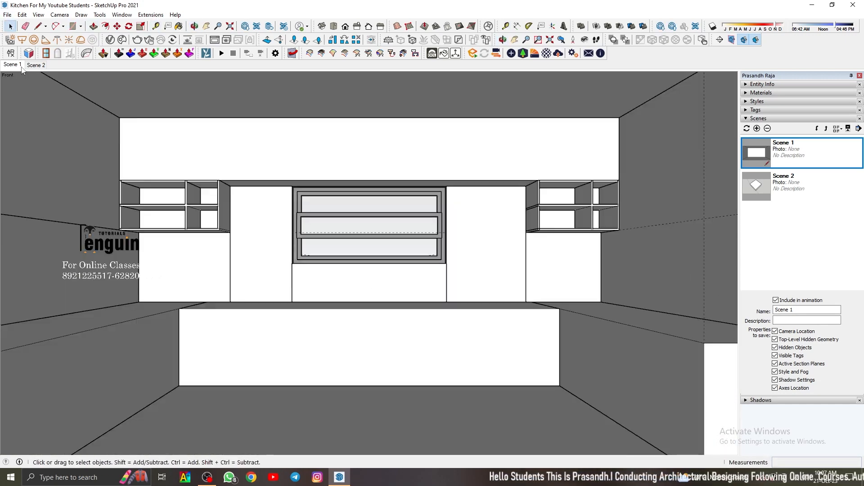
Draw a rectangle on the right wall above the shortened counter up to the shelf-bottom guide and give it thickness as a panel.
{"action": "middle_click_drag", "start_coordinate": [396, 224], "coordinate": [472, 236]}
{"action": "middle_click_drag", "start_coordinate": [362, 283], "coordinate": [356, 311]}
{"action": "scroll", "coordinate": [347, 280], "scroll_direction": "up", "scroll_amount": 4}
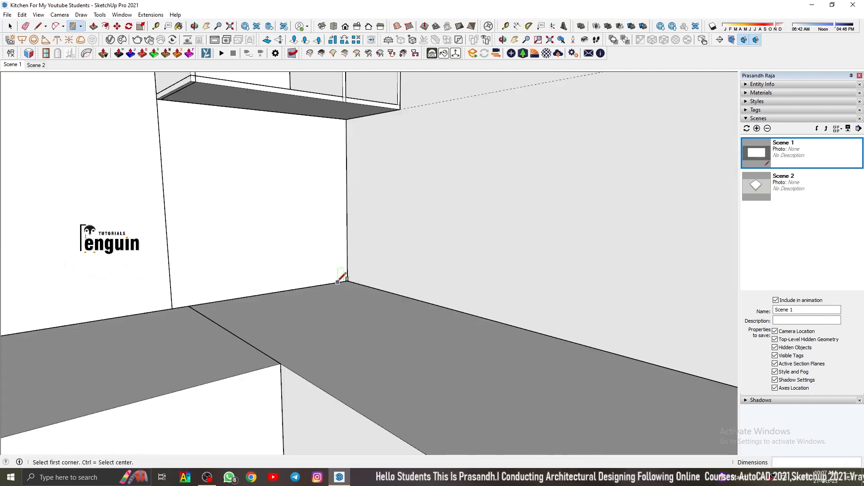
{"action": "left_click", "coordinate": [347, 280]}
{"action": "scroll", "coordinate": [347, 279], "scroll_direction": "down", "scroll_amount": 5}
{"action": "left_click", "coordinate": [555, 237]}
{"action": "double_click", "coordinate": [522, 289]}
{"action": "key", "text": "p"}
{"action": "key", "text": "space"}
{"action": "left_click", "coordinate": [13, 65]}
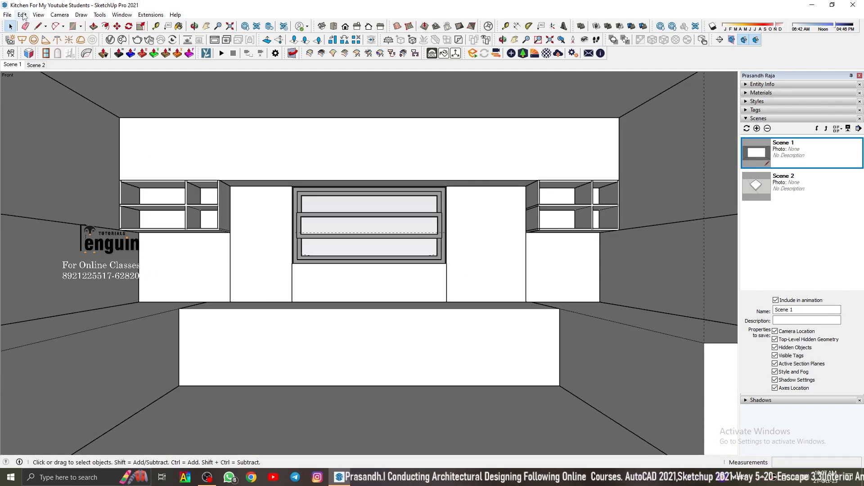
Delete all guides and save the model.
{"action": "left_click", "coordinate": [23, 16]}
{"action": "left_click", "coordinate": [43, 98]}
{"action": "left_click", "coordinate": [8, 15]}
{"action": "left_click", "coordinate": [17, 58]}
Try a camera field of view of 55 degrees, set it to 45 degrees and update Scene 1.
{"action": "type", "text": "z55"}
{"action": "key", "text": "Return"}
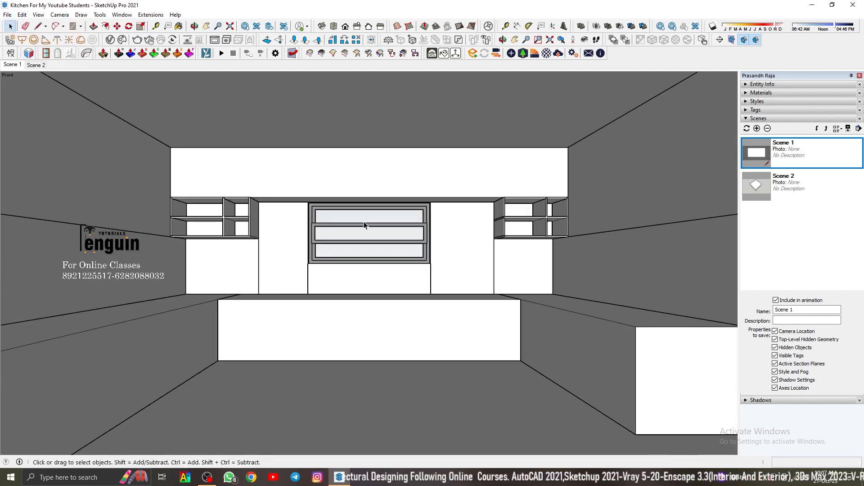
{"action": "type", "text": "z45"}
{"action": "key", "text": "Return"}
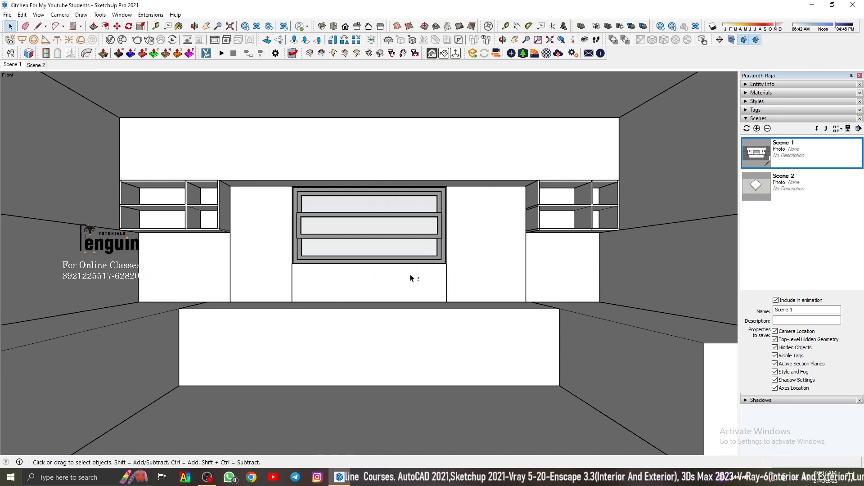
{"action": "middle_click_drag", "start_coordinate": [306, 166], "coordinate": [411, 205]}
{"action": "left_click", "coordinate": [13, 65]}
Hide the ceiling and push the right counter's end face back to shorten the counter further.
{"action": "left_click", "coordinate": [375, 90]}
{"action": "key", "text": "Delete"}
{"action": "middle_click_drag", "start_coordinate": [374, 91], "coordinate": [586, 278]}
{"action": "scroll", "coordinate": [587, 277], "scroll_direction": "up", "scroll_amount": 3}
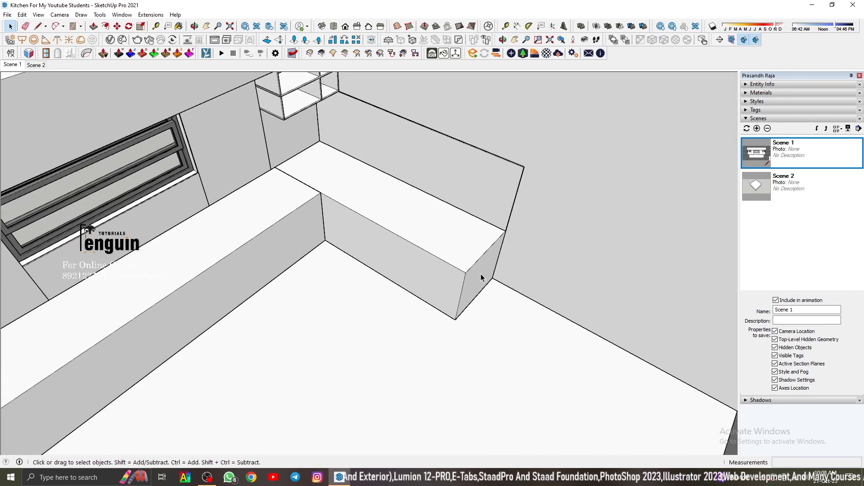
{"action": "key", "text": "space"}
{"action": "double_click", "coordinate": [483, 278]}
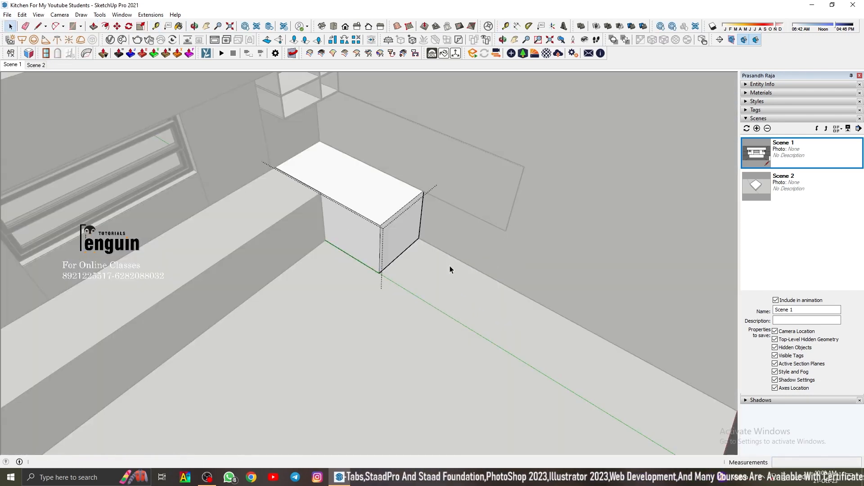
{"action": "left_click", "coordinate": [450, 269]}
Push the right wall panel's end face back to line up with the counter's end and return to Scene 1's view.
{"action": "double_click", "coordinate": [478, 198]}
{"action": "middle_click_drag", "start_coordinate": [500, 207], "coordinate": [476, 204]}
{"action": "scroll", "coordinate": [476, 205], "scroll_direction": "up", "scroll_amount": 4}
{"action": "key", "text": "p"}
{"action": "left_click_drag", "start_coordinate": [476, 205], "coordinate": [286, 155]}
{"action": "key", "text": "space"}
{"action": "left_click", "coordinate": [13, 65]}
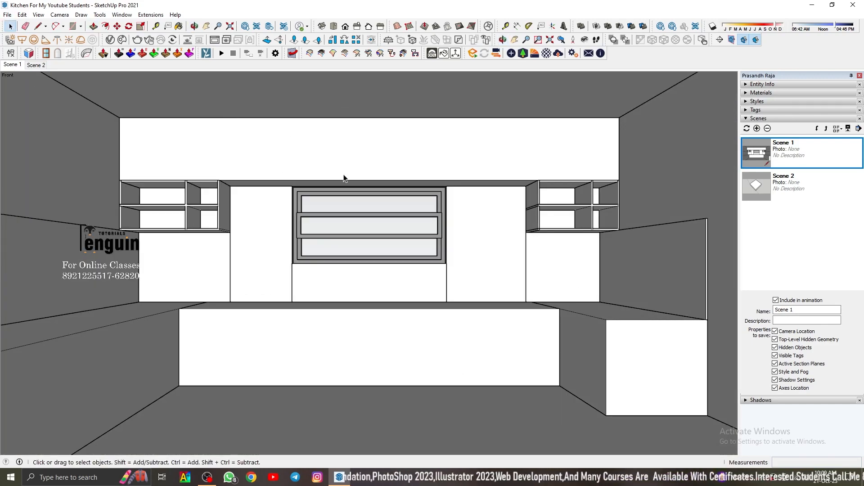
Hide the ceiling and pull the right counter's end face out slightly past the wall panel's end.
{"action": "middle_click_drag", "start_coordinate": [344, 179], "coordinate": [344, 230]}
{"action": "right_click", "coordinate": [329, 101]}
{"action": "left_click", "coordinate": [334, 135]}
{"action": "middle_click_drag", "start_coordinate": [432, 261], "coordinate": [483, 289]}
{"action": "scroll", "coordinate": [482, 289], "scroll_direction": "up", "scroll_amount": 4}
{"action": "double_click", "coordinate": [480, 288]}
{"action": "key", "text": "p"}
{"action": "left_click_drag", "start_coordinate": [477, 288], "coordinate": [483, 294]}
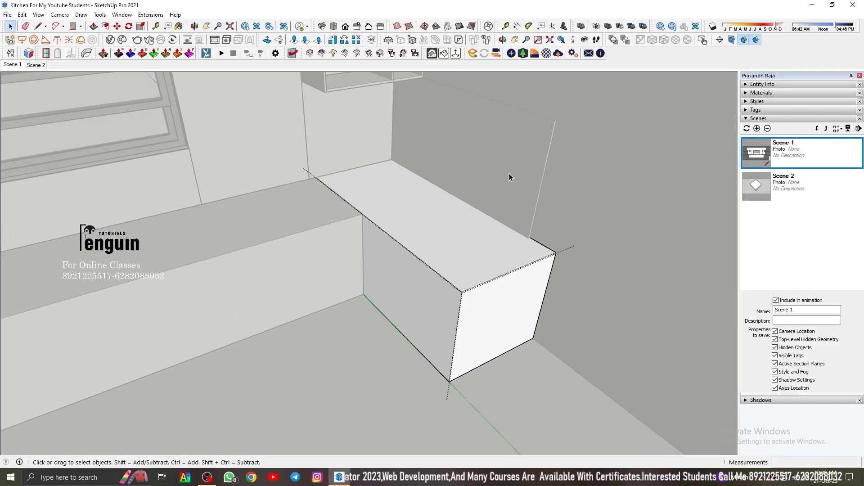
Place a vertical guide on the right wall just beyond the right counter's end.
{"action": "double_click", "coordinate": [509, 175]}
{"action": "key", "text": "p"}
{"action": "left_click_drag", "start_coordinate": [529, 194], "coordinate": [558, 322]}
{"action": "key", "text": "space"}
{"action": "scroll", "coordinate": [454, 191], "scroll_direction": "down", "scroll_amount": 8}
{"action": "scroll", "coordinate": [396, 200], "scroll_direction": "up", "scroll_amount": 6}
{"action": "key", "text": "t"}
{"action": "left_click", "coordinate": [368, 195]}
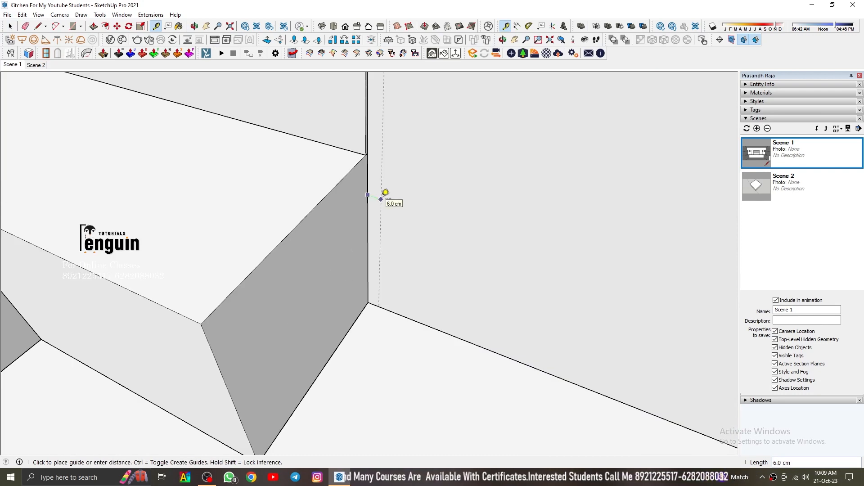
{"action": "left_click", "coordinate": [370, 194]}
{"action": "key", "text": "space"}
Complete the guides for a door opening on the right wall and cut the opening through it.
{"action": "scroll", "coordinate": [416, 238], "scroll_direction": "down", "scroll_amount": 5}
{"action": "key", "text": "t"}
{"action": "left_click", "coordinate": [440, 274]}
{"action": "key", "text": "space"}
{"action": "scroll", "coordinate": [433, 195], "scroll_direction": "up", "scroll_amount": 4}
{"action": "double_click", "coordinate": [421, 203]}
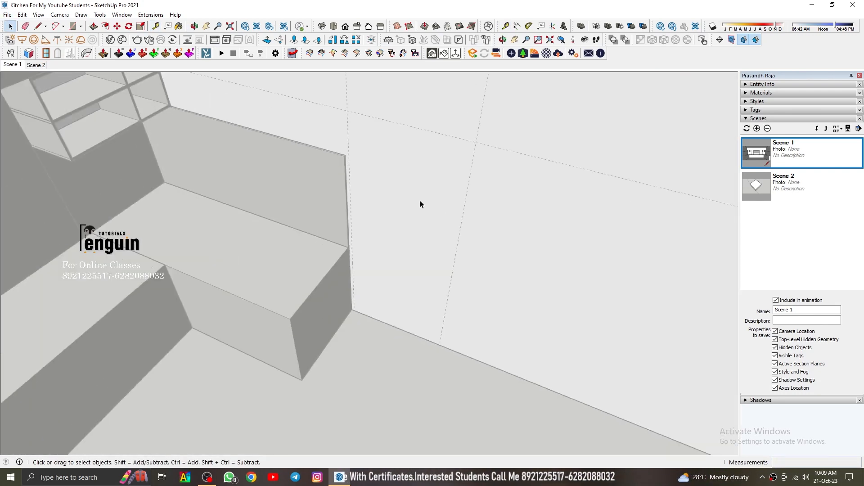
{"action": "key", "text": "space"}
Pan Scene 1's view so the door opening shows and update the scene with all its properties.
{"action": "left_click", "coordinate": [12, 65]}
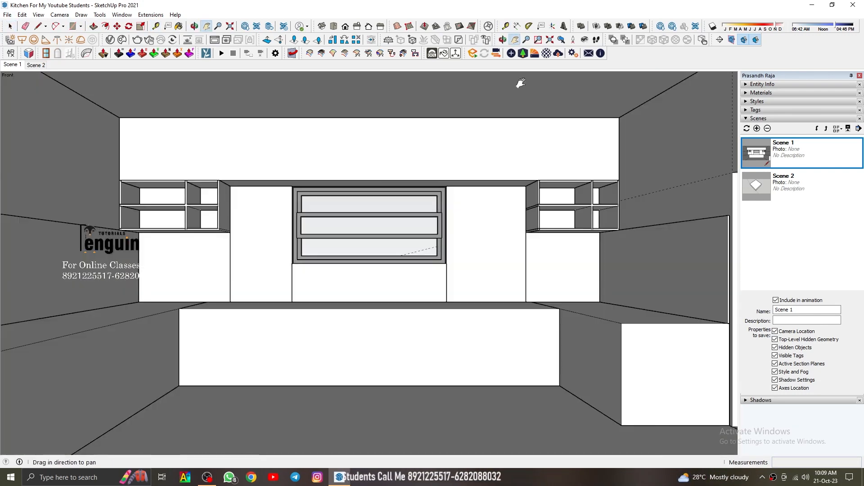
{"action": "left_click_drag", "start_coordinate": [521, 82], "coordinate": [482, 78]}
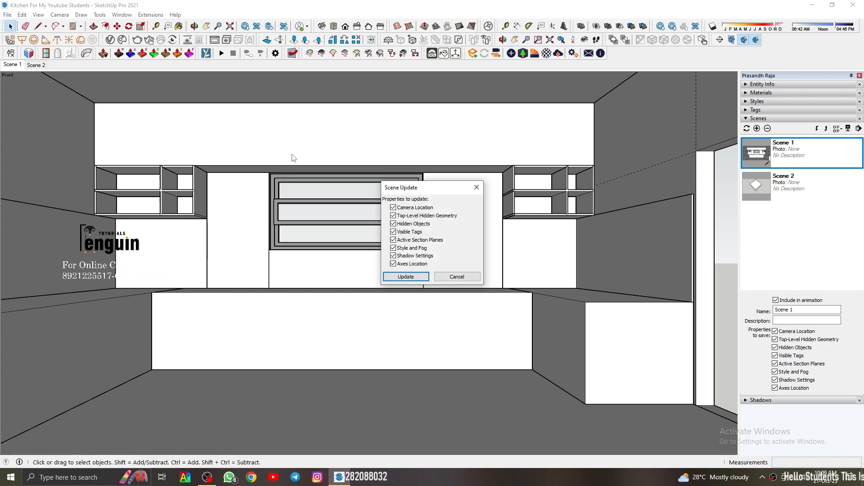
{"action": "key", "text": "Return"}
Hide the ceiling, find a door in the Chaos Cosmos library and place it on the kitchen floor.
{"action": "right_click", "coordinate": [408, 95]}
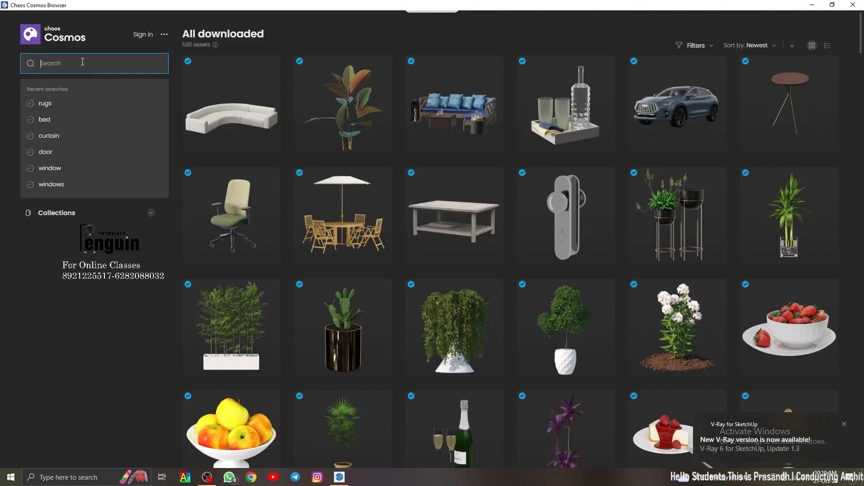
{"action": "left_click", "coordinate": [45, 152]}
{"action": "left_click", "coordinate": [342, 315]}
{"action": "middle_click_drag", "start_coordinate": [342, 315], "coordinate": [274, 337]}
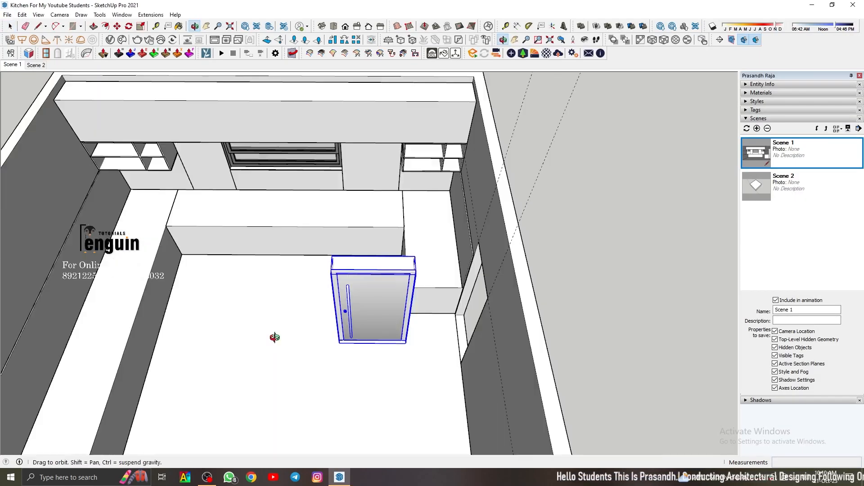
Rotate the door on the floor to align it with the right wall.
{"action": "key", "text": "e"}
{"action": "key", "text": "q"}
{"action": "left_click", "coordinate": [329, 344]}
{"action": "left_click", "coordinate": [367, 360]}
{"action": "left_click", "coordinate": [311, 387]}
{"action": "middle_click_drag", "start_coordinate": [310, 387], "coordinate": [671, 296]}
Move the door by its bottom corner into the opening in the right wall.
{"action": "scroll", "coordinate": [518, 322], "scroll_direction": "up", "scroll_amount": 2}
{"action": "key", "text": "r"}
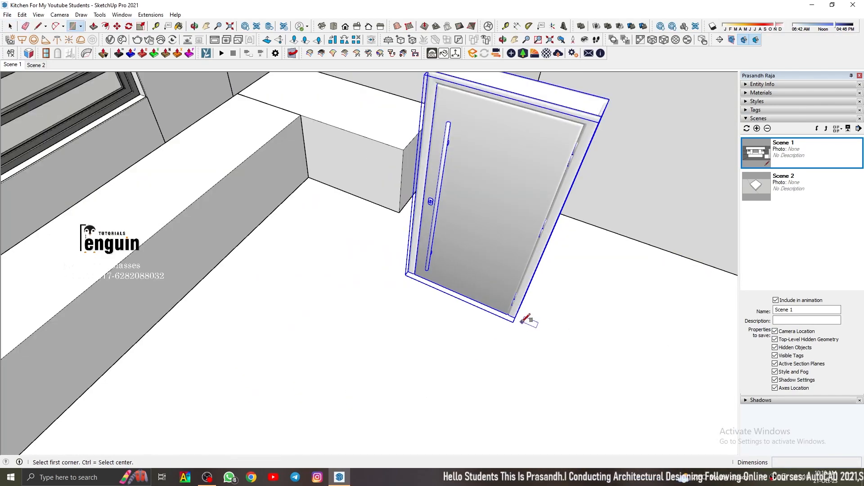
{"action": "middle_click_drag", "start_coordinate": [521, 322], "coordinate": [466, 347]}
{"action": "key", "text": "m"}
{"action": "left_click", "coordinate": [464, 355]}
{"action": "left_click", "coordinate": [505, 228]}
{"action": "scroll", "coordinate": [499, 220], "scroll_direction": "down", "scroll_amount": 3}
{"action": "middle_click_drag", "start_coordinate": [438, 139], "coordinate": [289, 260]}
Scale the door to fit the right wall's opening and return to Scene 1's view.
{"action": "key", "text": "s"}
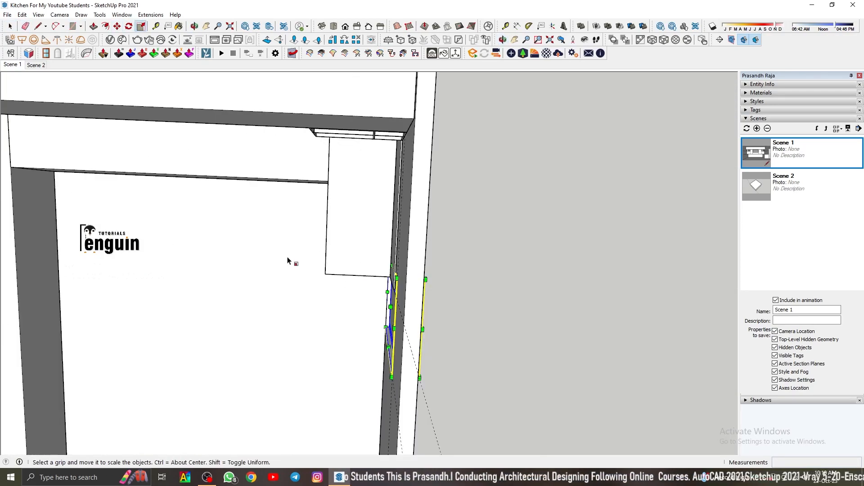
{"action": "middle_click_drag", "start_coordinate": [422, 322], "coordinate": [313, 170]}
{"action": "left_click", "coordinate": [272, 197]}
{"action": "left_click", "coordinate": [265, 209]}
{"action": "key", "text": "space"}
{"action": "middle_click_drag", "start_coordinate": [270, 212], "coordinate": [805, 237]}
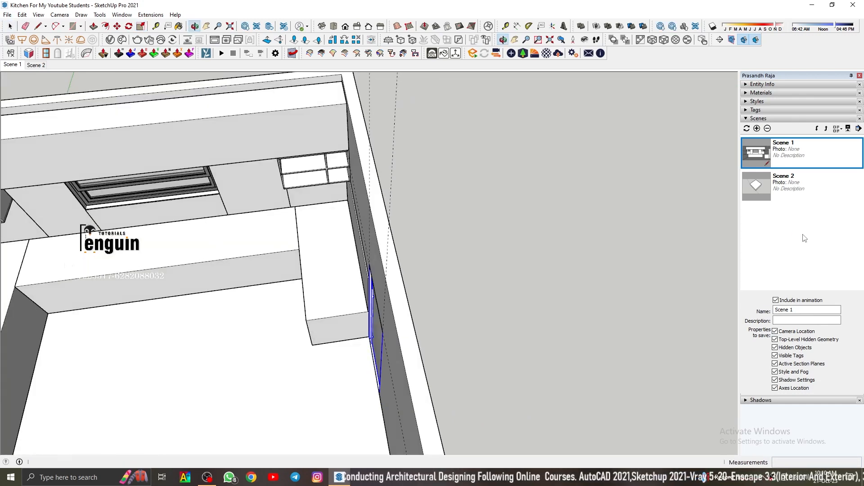
{"action": "left_click", "coordinate": [563, 193]}
{"action": "left_click", "coordinate": [12, 64]}
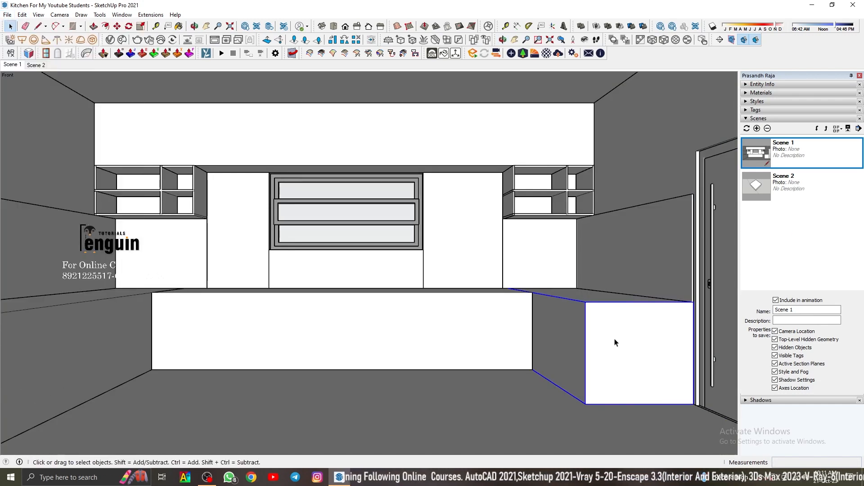
Hide everything except the three counters and place guides 8 cm above their base edges.
{"action": "left_click", "coordinate": [21, 14]}
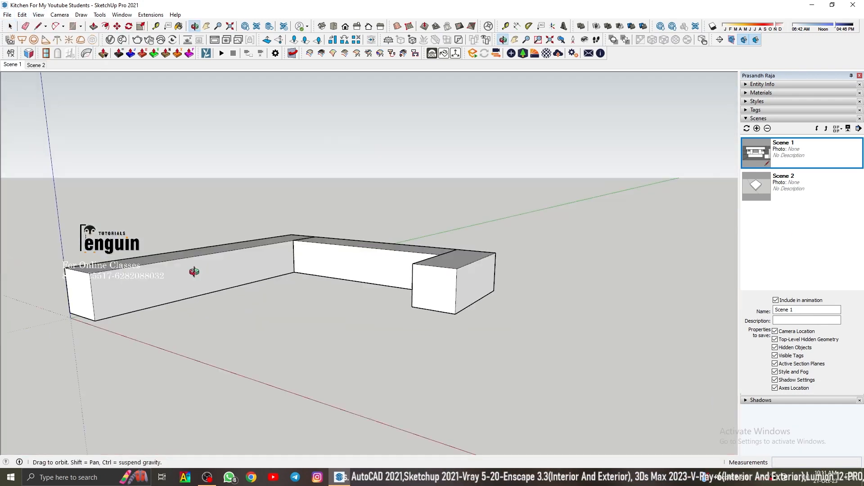
{"action": "type", "text": "8"}
{"action": "key", "text": "Return"}
{"action": "scroll", "coordinate": [41, 332], "scroll_direction": "up", "scroll_amount": 2}
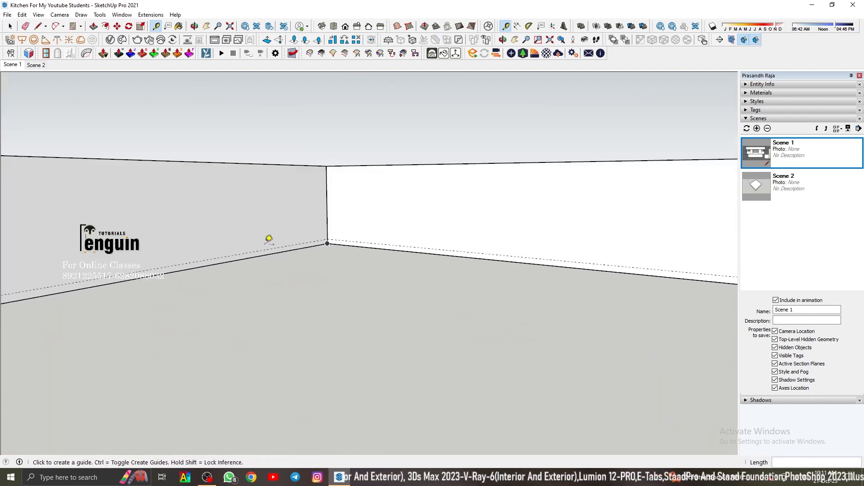
{"action": "scroll", "coordinate": [266, 240], "scroll_direction": "down", "scroll_amount": 5}
Try to outline a base strip along the left counter's inner side up to the guide.
{"action": "key", "text": "space"}
{"action": "middle_click_drag", "start_coordinate": [266, 243], "coordinate": [351, 250]}
{"action": "key", "text": "r"}
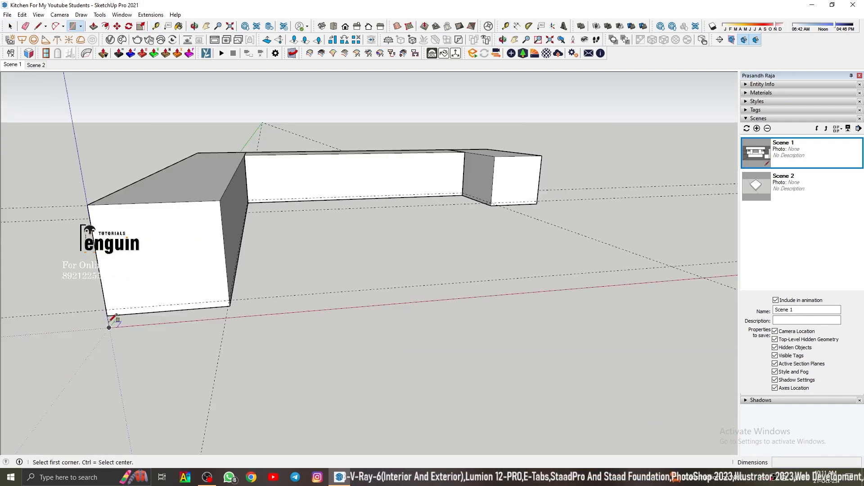
{"action": "key", "text": "space"}
{"action": "mouse_move", "coordinate": [243, 277]}
{"action": "middle_mouse_down"}
{"action": "mouse_move", "coordinate": [178, 280]}
{"action": "mouse_move", "coordinate": [198, 230]}
{"action": "middle_mouse_up"}
{"action": "key", "text": "r"}
{"action": "left_click", "coordinate": [81, 287]}
{"action": "left_click", "coordinate": [332, 162]}
{"action": "key", "text": "space"}
{"action": "scroll", "coordinate": [335, 160], "scroll_direction": "down", "scroll_amount": 8}
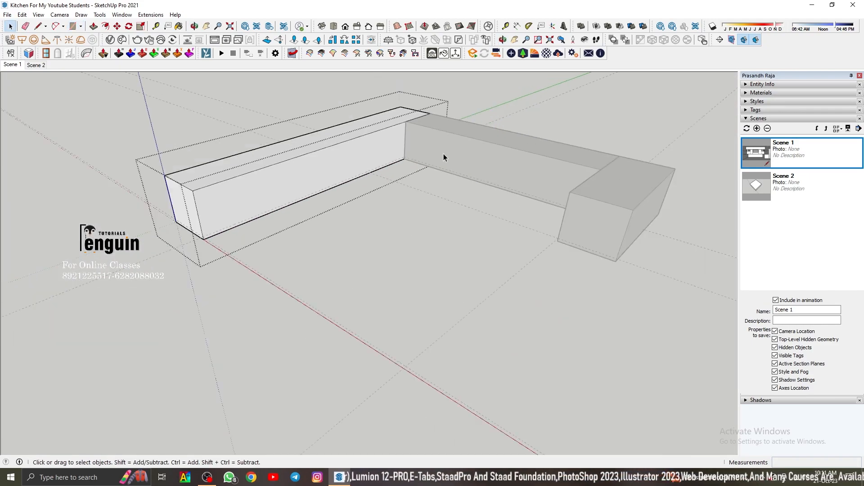
Draw the base strip inside the left counter and push it in to form a toe-kick recess.
{"action": "scroll", "coordinate": [194, 236], "scroll_direction": "up", "scroll_amount": 3}
{"action": "key", "text": "r"}
{"action": "left_click", "coordinate": [185, 235]}
{"action": "left_click", "coordinate": [518, 118]}
{"action": "key", "text": "space"}
{"action": "scroll", "coordinate": [257, 214], "scroll_direction": "up", "scroll_amount": 5}
{"action": "left_click", "coordinate": [259, 207]}
{"action": "key", "text": "space"}
{"action": "scroll", "coordinate": [270, 216], "scroll_direction": "down", "scroll_amount": 6}
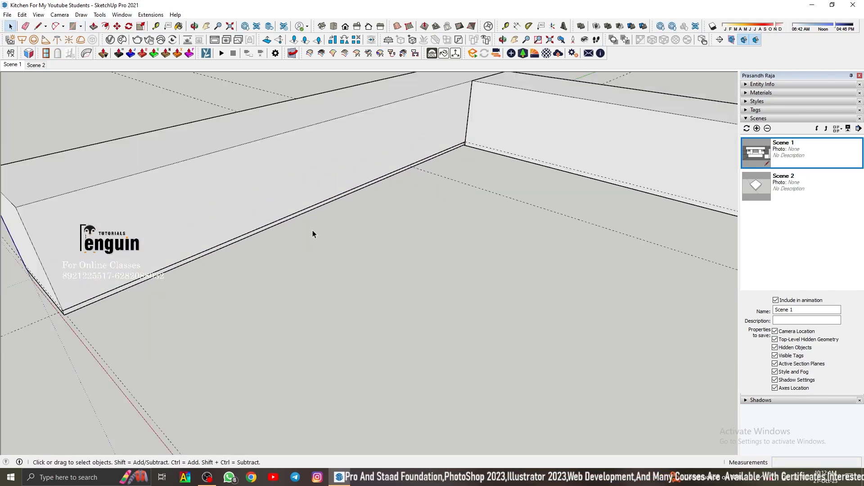
Open the back counter, draw its base strip up to the guide and push it in as a toe-kick recess.
{"action": "left_click", "coordinate": [312, 231]}
{"action": "middle_click_drag", "start_coordinate": [313, 230], "coordinate": [329, 194]}
{"action": "double_click", "coordinate": [535, 136]}
{"action": "scroll", "coordinate": [433, 180], "scroll_direction": "up", "scroll_amount": 4}
{"action": "scroll", "coordinate": [360, 200], "scroll_direction": "down", "scroll_amount": 6}
{"action": "scroll", "coordinate": [521, 226], "scroll_direction": "up", "scroll_amount": 5}
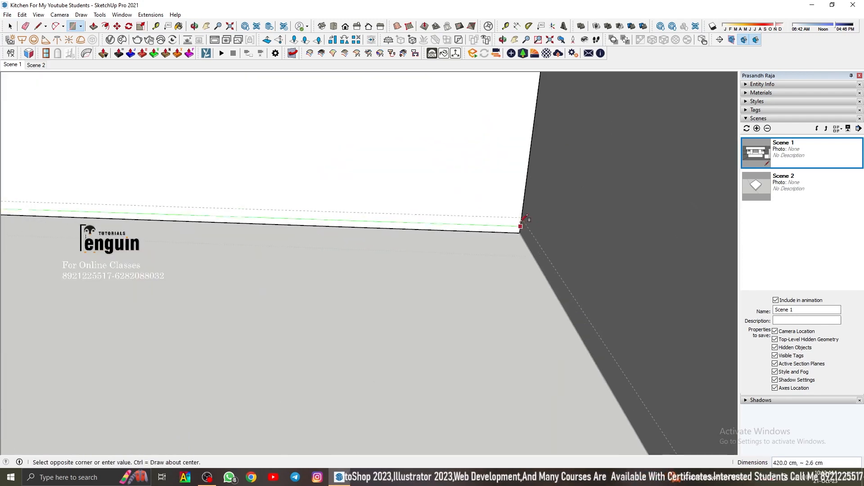
{"action": "left_click", "coordinate": [521, 225]}
{"action": "key", "text": "space"}
{"action": "key", "text": "p"}
{"action": "double_click", "coordinate": [459, 230]}
{"action": "key", "text": "space"}
{"action": "middle_click_drag", "start_coordinate": [473, 202], "coordinate": [470, 159]}
Open the right counter and form the toe-kick recess along its base up to the guide.
{"action": "double_click", "coordinate": [503, 143]}
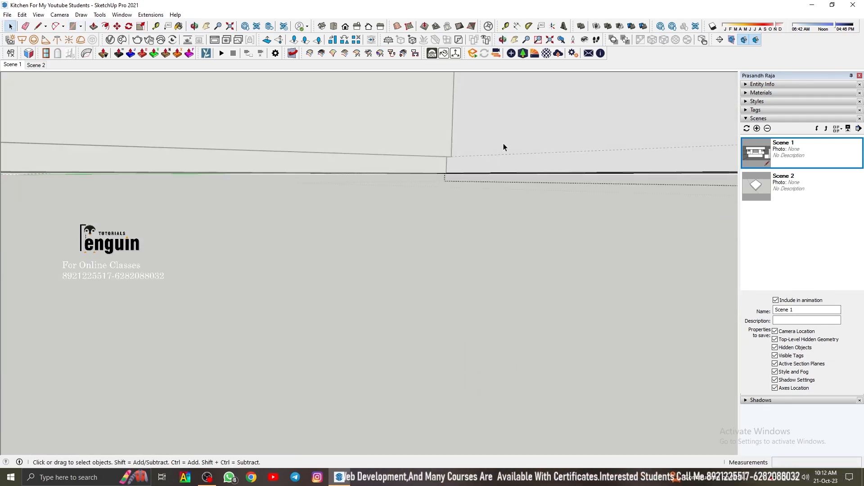
{"action": "key", "text": "r"}
{"action": "left_click", "coordinate": [446, 174]}
{"action": "scroll", "coordinate": [259, 232], "scroll_direction": "down", "scroll_amount": 4}
{"action": "left_click", "coordinate": [508, 231]}
{"action": "key", "text": "space"}
{"action": "middle_click_drag", "start_coordinate": [536, 198], "coordinate": [370, 136]}
Delete the guides and return to Scene 1's full kitchen view.
{"action": "key", "text": "space"}
{"action": "left_click", "coordinate": [618, 226]}
{"action": "left_click", "coordinate": [22, 15]}
{"action": "left_click", "coordinate": [46, 97]}
{"action": "middle_click_drag", "start_coordinate": [338, 176], "coordinate": [357, 189]}
{"action": "left_click", "coordinate": [357, 189]}
{"action": "left_click", "coordinate": [12, 65]}
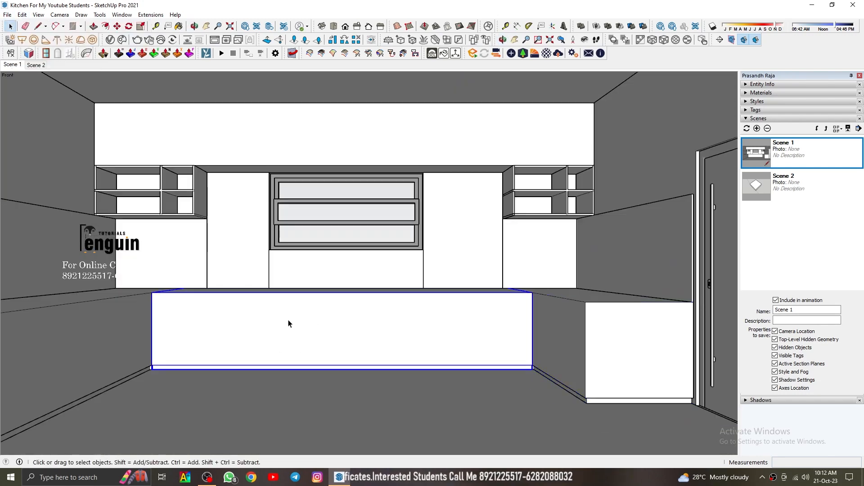
Save the kitchen model file.
{"action": "key", "text": "ctrl+s"}
{"action": "left_click", "coordinate": [7, 15]}
{"action": "left_click", "coordinate": [21, 57]}
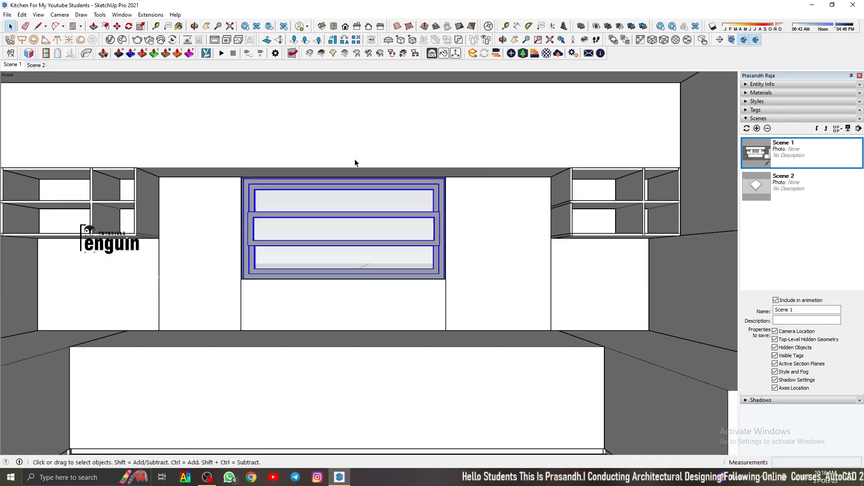
Isolate the three counters by hiding the rest of the kitchen.
{"action": "scroll", "coordinate": [356, 161], "scroll_direction": "down", "scroll_amount": 2}
{"action": "left_click", "coordinate": [632, 376]}
{"action": "right_click", "coordinate": [631, 378]}
{"action": "left_click", "coordinate": [291, 159]}
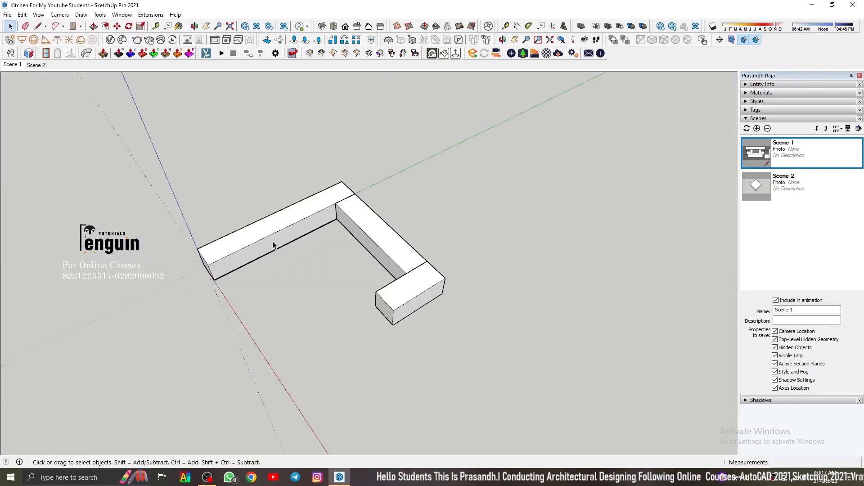
Pull a thin countertop slab up from the top of the left counter.
{"action": "scroll", "coordinate": [428, 103], "scroll_direction": "up", "scroll_amount": 5}
{"action": "left_click", "coordinate": [357, 177]}
{"action": "key", "text": "p"}
{"action": "left_click", "coordinate": [356, 174]}
{"action": "left_click", "coordinate": [357, 172]}
{"action": "key", "text": "space"}
{"action": "middle_click_drag", "start_coordinate": [356, 172], "coordinate": [197, 194]}
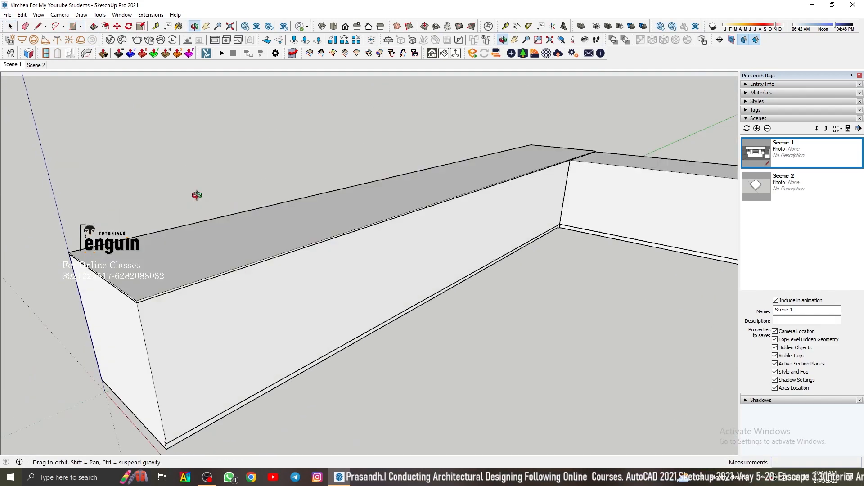
Mark the front edge profile on the left countertop slab's end with guides and push it through the slab's length.
{"action": "scroll", "coordinate": [166, 281], "scroll_direction": "up", "scroll_amount": 4}
{"action": "double_click", "coordinate": [166, 281]}
{"action": "left_click", "coordinate": [165, 281]}
{"action": "key", "text": "p"}
{"action": "middle_click_drag", "start_coordinate": [613, 358], "coordinate": [356, 234]}
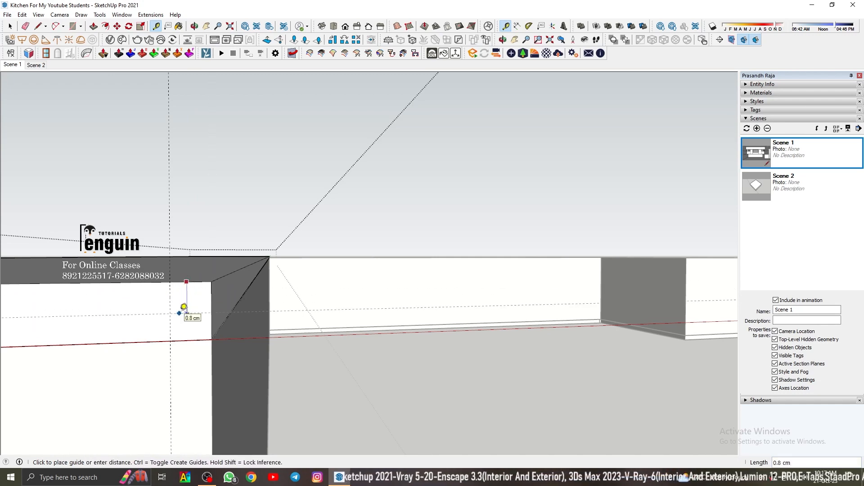
{"action": "middle_click_drag", "start_coordinate": [172, 271], "coordinate": [206, 312]}
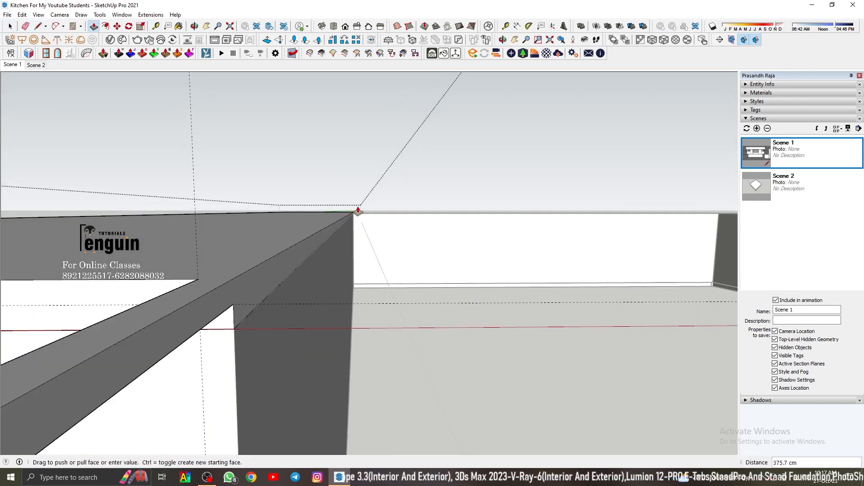
{"action": "left_click", "coordinate": [358, 211]}
{"action": "middle_click_drag", "start_coordinate": [357, 211], "coordinate": [392, 185]}
{"action": "scroll", "coordinate": [392, 185], "scroll_direction": "down", "scroll_amount": 3}
{"action": "key", "text": "space"}
Draw a rectangle over the top of the back counter and make it a group.
{"action": "left_click", "coordinate": [317, 235]}
{"action": "left_click", "coordinate": [256, 238]}
{"action": "scroll", "coordinate": [268, 240], "scroll_direction": "down", "scroll_amount": 5}
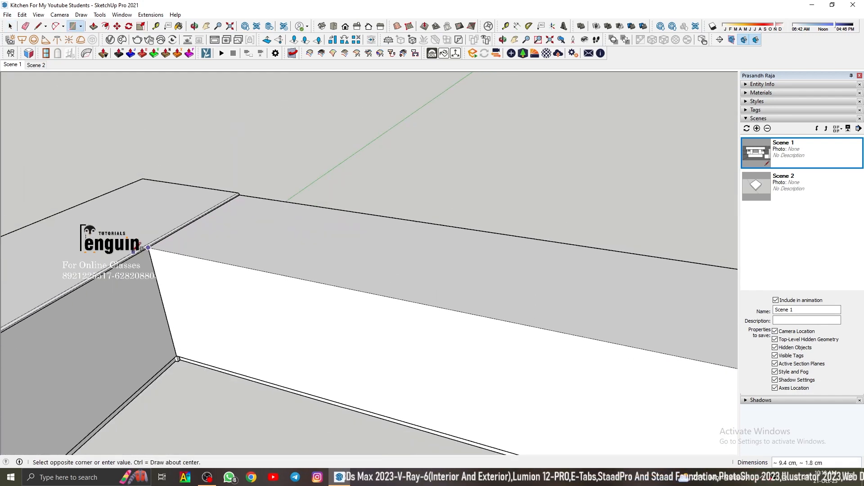
{"action": "left_click", "coordinate": [527, 275]}
{"action": "double_click", "coordinate": [380, 282]}
{"action": "right_click", "coordinate": [380, 282]}
{"action": "left_click", "coordinate": [409, 358]}
Pull the back counter's top rectangle up into a thin countertop slab.
{"action": "key", "text": "p"}
{"action": "mouse_move", "coordinate": [374, 299]}
{"action": "middle_mouse_down"}
{"action": "mouse_move", "coordinate": [431, 294]}
{"action": "mouse_move", "coordinate": [466, 248]}
{"action": "middle_mouse_up"}
{"action": "scroll", "coordinate": [330, 306], "scroll_direction": "up", "scroll_amount": 4}
{"action": "key", "text": "space"}
{"action": "left_click", "coordinate": [330, 307]}
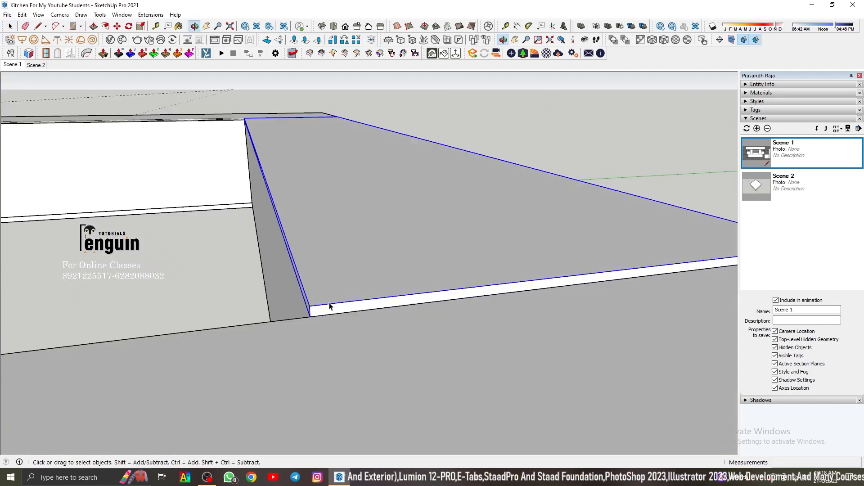
Place guides on the back countertop slab's end, 0.75 cm in from its edges.
{"action": "scroll", "coordinate": [330, 307], "scroll_direction": "up", "scroll_amount": 3}
{"action": "key", "text": "t"}
{"action": "left_click", "coordinate": [289, 309]}
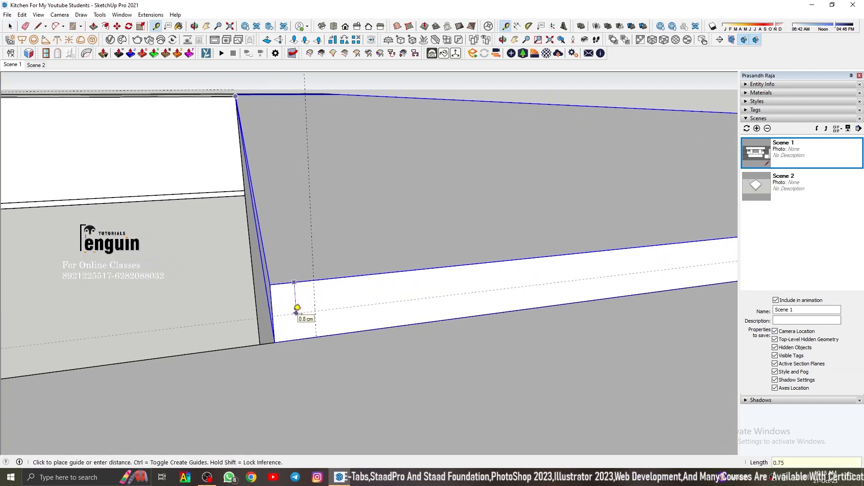
{"action": "key", "text": "Return"}
{"action": "key", "text": "space"}
Open the back countertop slab and push the front edge profile along its full length.
{"action": "double_click", "coordinate": [294, 290]}
{"action": "mouse_move", "coordinate": [296, 313]}
{"action": "middle_mouse_down"}
{"action": "mouse_move", "coordinate": [293, 290]}
{"action": "mouse_move", "coordinate": [297, 301]}
{"action": "middle_mouse_up"}
{"action": "left_click", "coordinate": [287, 285]}
{"action": "scroll", "coordinate": [299, 282], "scroll_direction": "down", "scroll_amount": 8}
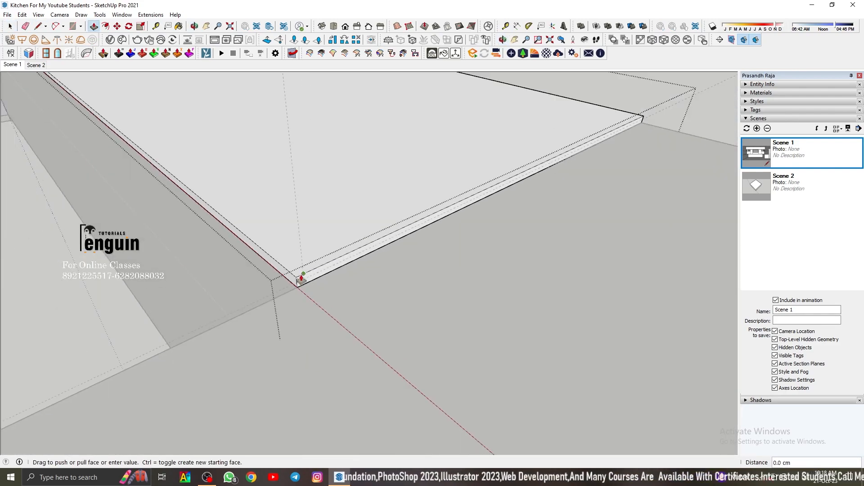
{"action": "left_click", "coordinate": [168, 170]}
{"action": "scroll", "coordinate": [166, 173], "scroll_direction": "up", "scroll_amount": 6}
{"action": "scroll", "coordinate": [164, 200], "scroll_direction": "down", "scroll_amount": 5}
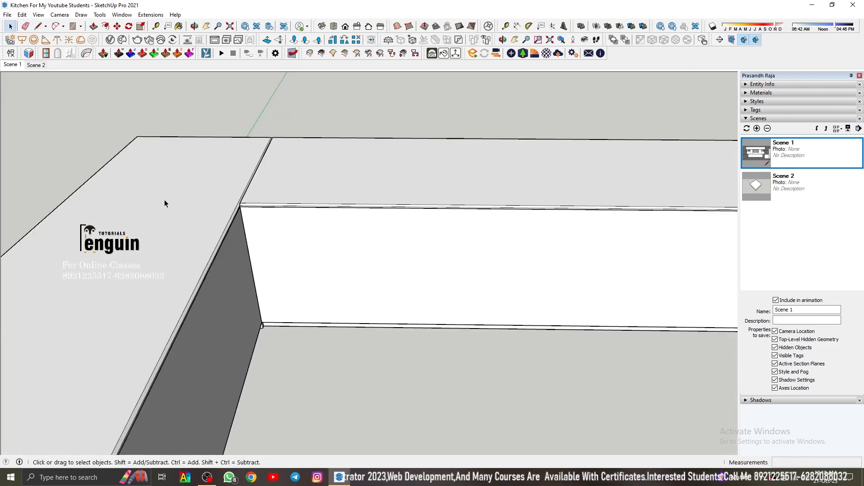
{"action": "scroll", "coordinate": [233, 204], "scroll_direction": "up", "scroll_amount": 8}
{"action": "scroll", "coordinate": [278, 158], "scroll_direction": "down", "scroll_amount": 5}
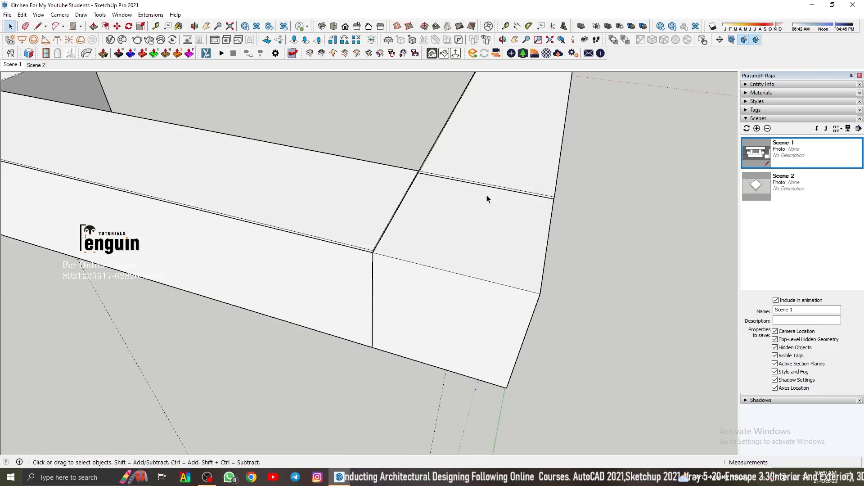
Draw a rectangle over the side counter's top to form its countertop slab.
{"action": "key", "text": "r"}
{"action": "scroll", "coordinate": [380, 195], "scroll_direction": "up", "scroll_amount": 5}
{"action": "left_click", "coordinate": [247, 254]}
{"action": "scroll", "coordinate": [629, 234], "scroll_direction": "down", "scroll_amount": 3}
{"action": "middle_click_drag", "start_coordinate": [666, 251], "coordinate": [519, 266]}
{"action": "scroll", "coordinate": [483, 239], "scroll_direction": "up", "scroll_amount": 4}
{"action": "scroll", "coordinate": [494, 230], "scroll_direction": "down", "scroll_amount": 2}
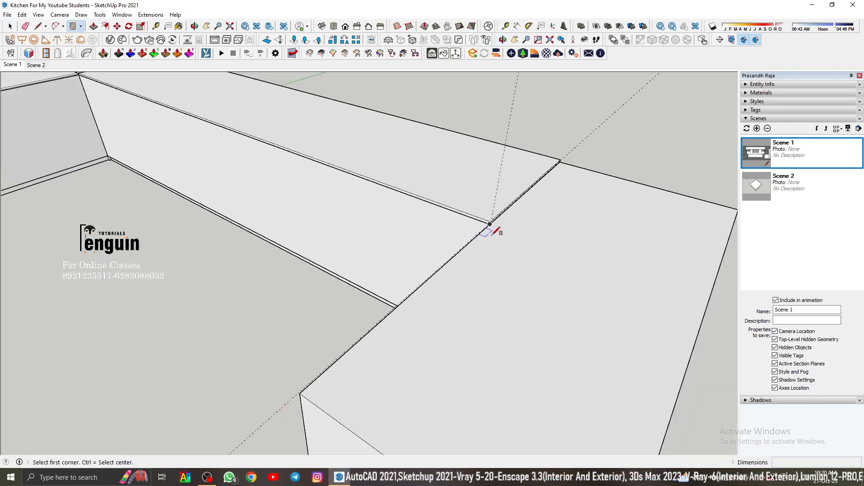
{"action": "middle_click_drag", "start_coordinate": [494, 229], "coordinate": [405, 135]}
{"action": "key", "text": "space"}
Push the side countertop slab's edge profile along its full 420 cm length.
{"action": "middle_click_drag", "start_coordinate": [405, 180], "coordinate": [459, 135]}
{"action": "left_click", "coordinate": [548, 40]}
{"action": "scroll", "coordinate": [411, 160], "scroll_direction": "up", "scroll_amount": 8}
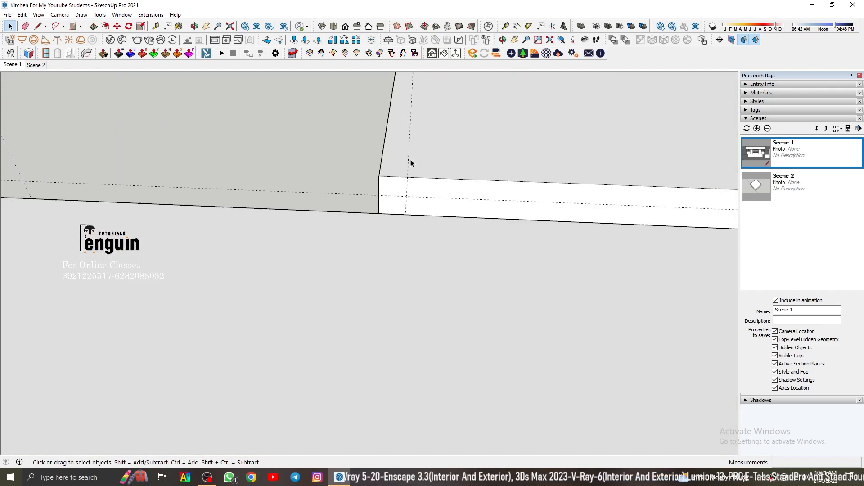
{"action": "middle_click_drag", "start_coordinate": [410, 160], "coordinate": [368, 226]}
{"action": "left_click", "coordinate": [419, 169]}
{"action": "key", "text": "p"}
{"action": "left_click", "coordinate": [362, 192]}
{"action": "scroll", "coordinate": [349, 215], "scroll_direction": "down", "scroll_amount": 5}
{"action": "scroll", "coordinate": [315, 102], "scroll_direction": "up", "scroll_amount": 5}
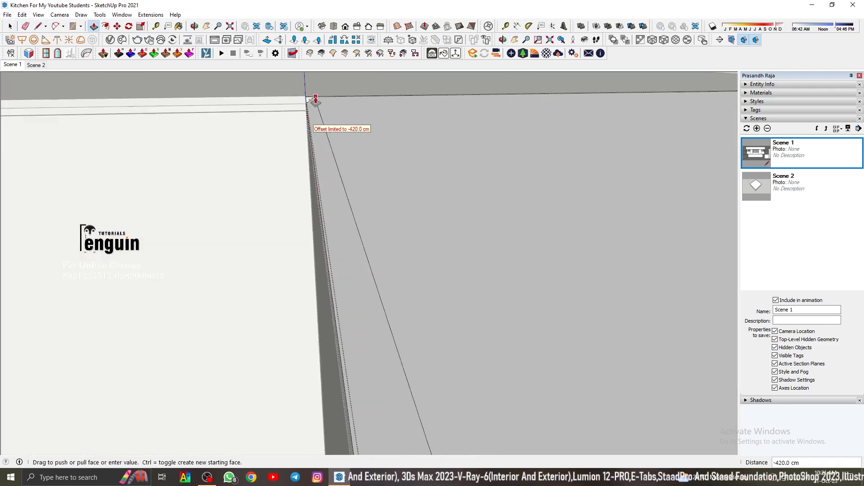
{"action": "left_click", "coordinate": [315, 102]}
{"action": "middle_click_drag", "start_coordinate": [315, 102], "coordinate": [265, 96]}
{"action": "key", "text": "space"}
{"action": "scroll", "coordinate": [263, 158], "scroll_direction": "down", "scroll_amount": 5}
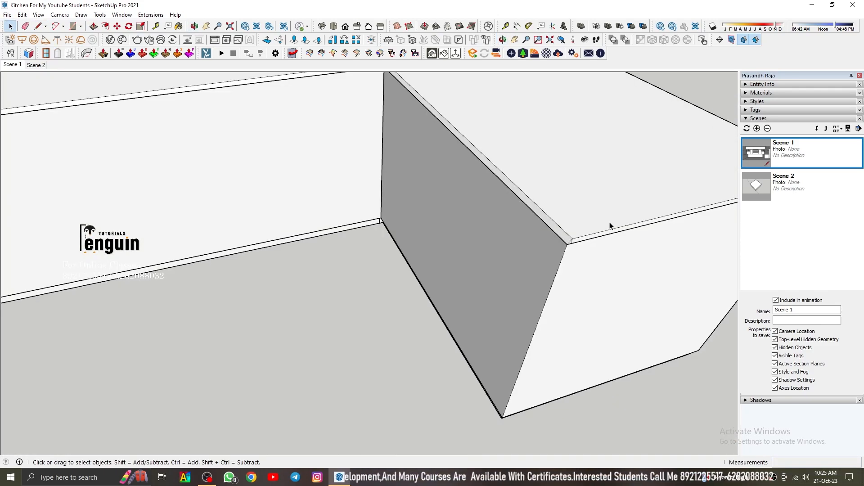
Examine the corner where the side and back countertop slabs meet, including from the Scene 1 camera.
{"action": "left_click", "coordinate": [610, 224]}
{"action": "middle_click_drag", "start_coordinate": [611, 224], "coordinate": [137, 102]}
{"action": "left_click", "coordinate": [13, 65]}
{"action": "scroll", "coordinate": [604, 304], "scroll_direction": "up", "scroll_amount": 5}
{"action": "key", "text": "e"}
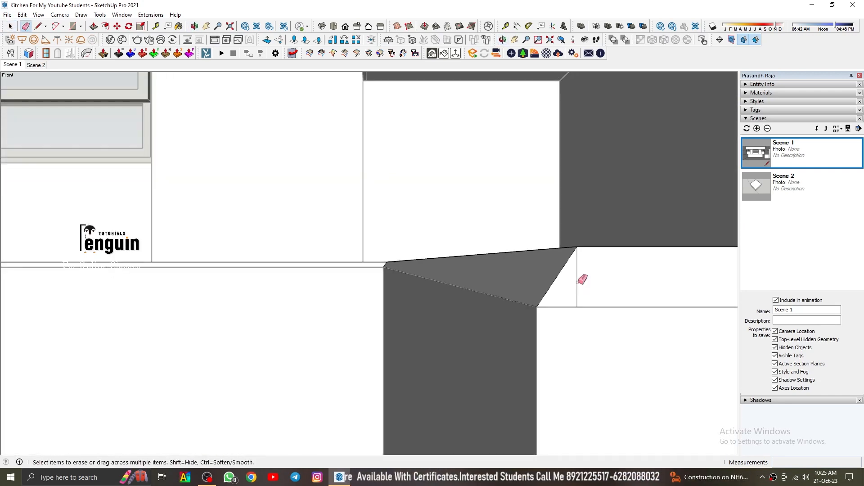
{"action": "key", "text": "space"}
{"action": "left_click", "coordinate": [581, 280]}
{"action": "middle_click_drag", "start_coordinate": [581, 279], "coordinate": [213, 131]}
{"action": "scroll", "coordinate": [575, 272], "scroll_direction": "down", "scroll_amount": 5}
{"action": "left_click", "coordinate": [13, 65]}
{"action": "scroll", "coordinate": [347, 277], "scroll_direction": "up", "scroll_amount": 3}
{"action": "left_click", "coordinate": [347, 278]}
{"action": "scroll", "coordinate": [347, 277], "scroll_direction": "down", "scroll_amount": 5}
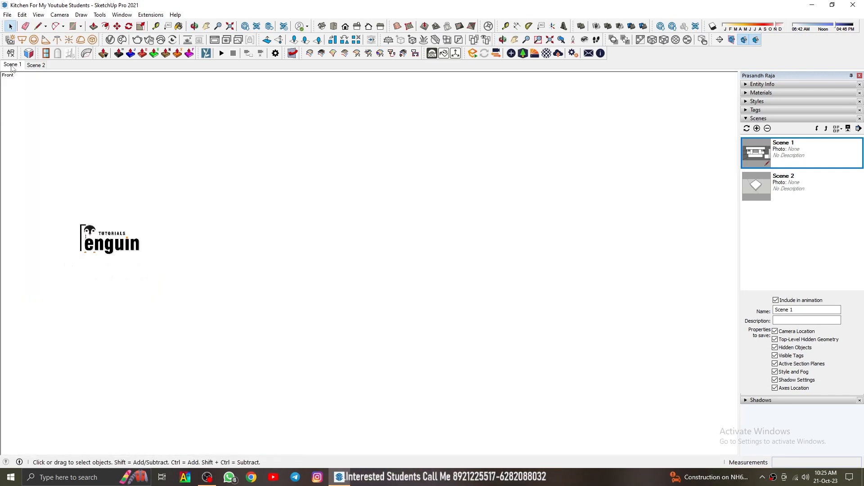
Isolate the wall panels by hiding everything else and use Push/Pull on the end panel's side face.
{"action": "left_click", "coordinate": [13, 65]}
{"action": "left_click", "coordinate": [22, 15]}
{"action": "left_click", "coordinate": [50, 131]}
{"action": "right_click", "coordinate": [272, 140]}
{"action": "left_click", "coordinate": [296, 169]}
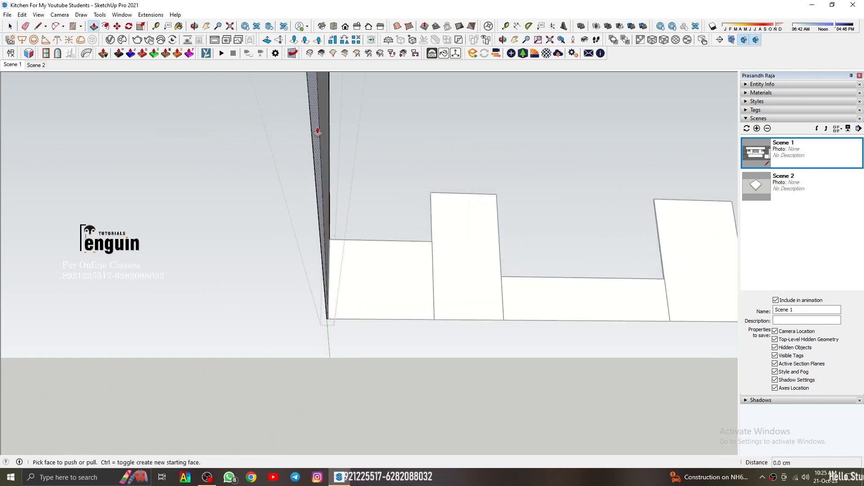
{"action": "middle_click_drag", "start_coordinate": [317, 128], "coordinate": [384, 156]}
{"action": "scroll", "coordinate": [261, 270], "scroll_direction": "up", "scroll_amount": 4}
{"action": "middle_click_drag", "start_coordinate": [231, 268], "coordinate": [584, 349]}
{"action": "key", "text": "space"}
{"action": "scroll", "coordinate": [499, 305], "scroll_direction": "down", "scroll_amount": 5}
{"action": "scroll", "coordinate": [367, 226], "scroll_direction": "up", "scroll_amount": 5}
{"action": "middle_click_drag", "start_coordinate": [366, 226], "coordinate": [377, 209]}
{"action": "left_click", "coordinate": [9, 67]}
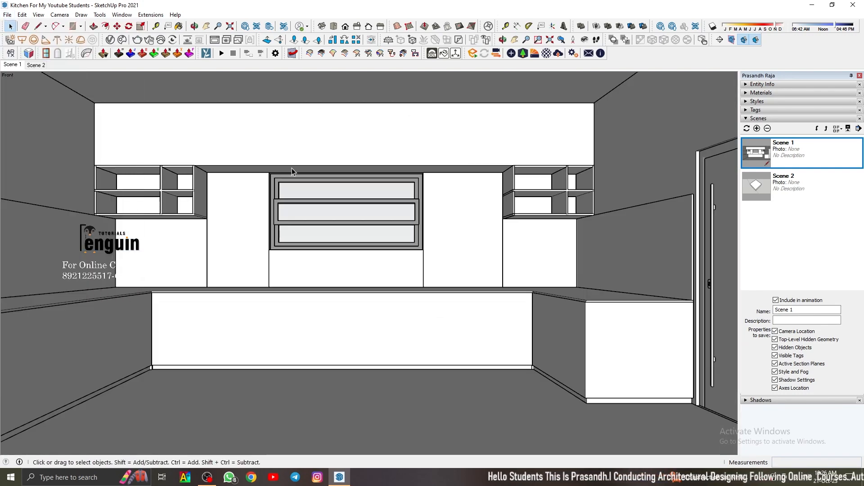
Isolate the left open shelf unit and open its top panel for editing from below.
{"action": "scroll", "coordinate": [171, 181], "scroll_direction": "up", "scroll_amount": 3}
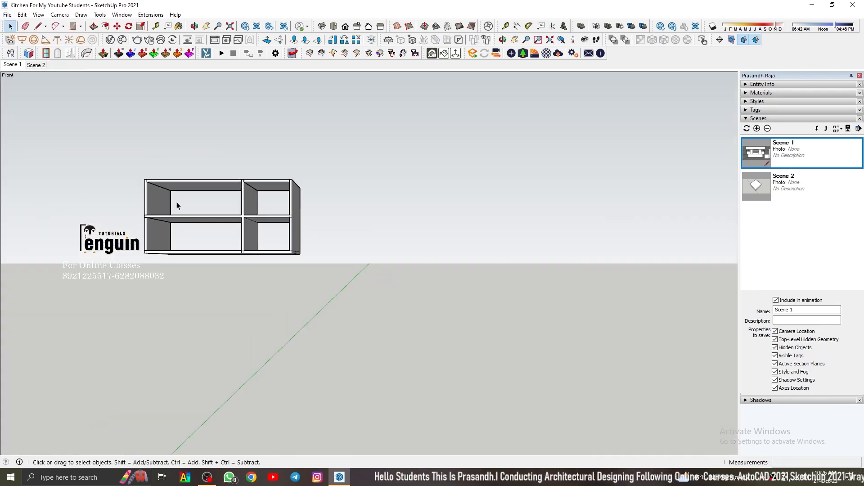
{"action": "middle_click_drag", "start_coordinate": [252, 212], "coordinate": [308, 233]}
{"action": "right_click", "coordinate": [311, 232]}
{"action": "middle_click_drag", "start_coordinate": [270, 258], "coordinate": [152, 210]}
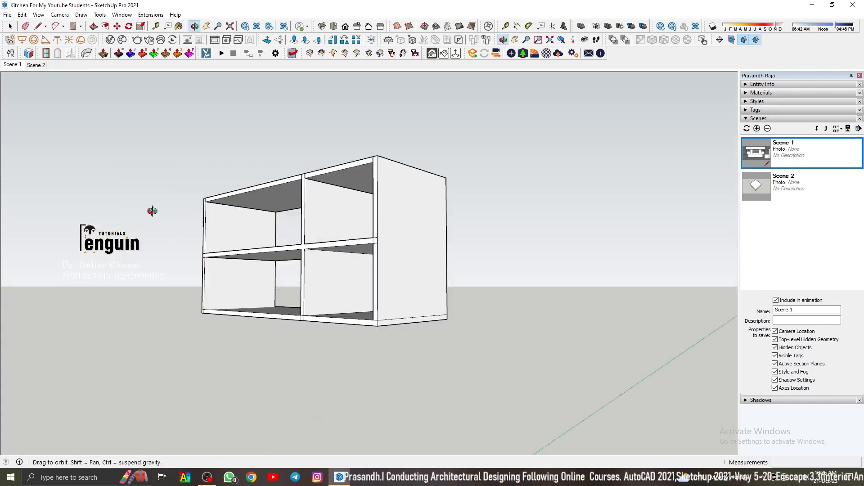
{"action": "scroll", "coordinate": [384, 216], "scroll_direction": "up", "scroll_amount": 8}
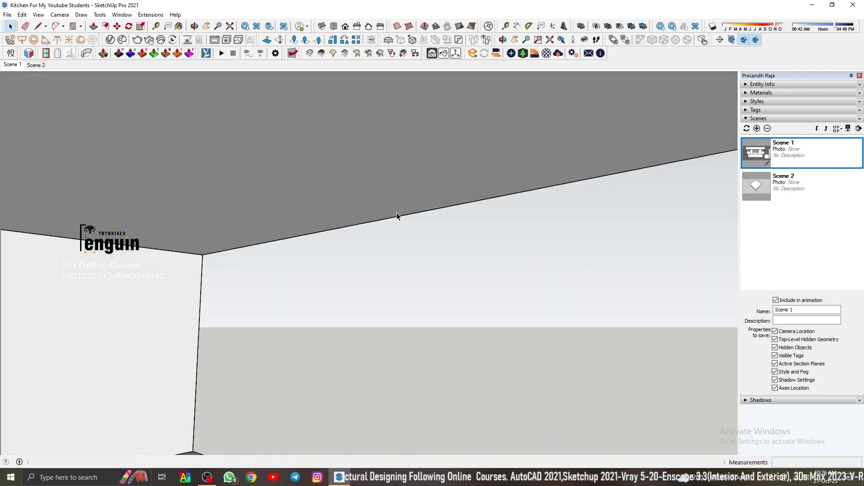
{"action": "middle_click_drag", "start_coordinate": [401, 190], "coordinate": [337, 177]}
{"action": "key", "text": "space"}
{"action": "double_click", "coordinate": [244, 212]}
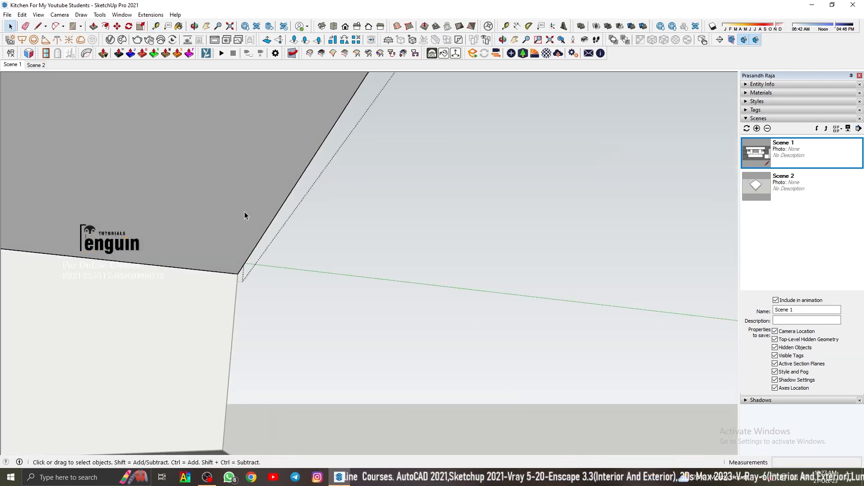
{"action": "middle_click_drag", "start_coordinate": [244, 212], "coordinate": [283, 212]}
Draw a rectangle across the underside of the shelf unit's top panel.
{"action": "key", "text": "r"}
{"action": "left_click", "coordinate": [229, 258]}
{"action": "middle_click_drag", "start_coordinate": [229, 257], "coordinate": [454, 253]}
{"action": "scroll", "coordinate": [455, 252], "scroll_direction": "down", "scroll_amount": 8}
{"action": "scroll", "coordinate": [352, 155], "scroll_direction": "up", "scroll_amount": 3}
{"action": "left_click", "coordinate": [345, 179]}
{"action": "key", "text": "space"}
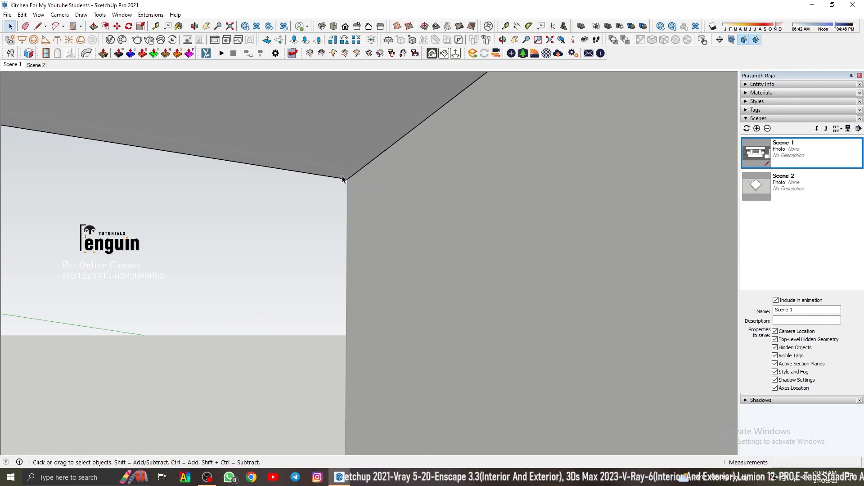
{"action": "middle_click_drag", "start_coordinate": [495, 185], "coordinate": [386, 289]}
{"action": "key", "text": "space"}
{"action": "key", "text": "space"}
Place a guide 1.5 cm in from the middle shelf's rear edge and draw a rectangular strip along its underside.
{"action": "scroll", "coordinate": [447, 266], "scroll_direction": "up", "scroll_amount": 5}
{"action": "key", "text": "t"}
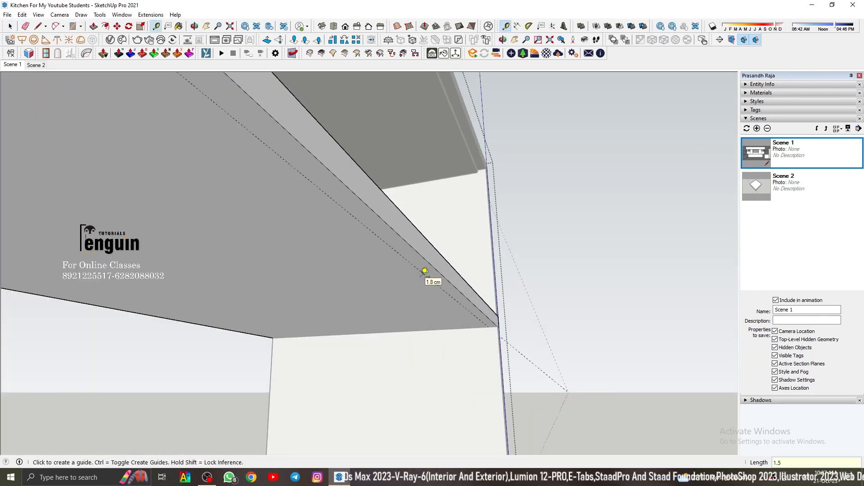
{"action": "key", "text": "Return"}
{"action": "scroll", "coordinate": [424, 273], "scroll_direction": "down", "scroll_amount": 3}
{"action": "key", "text": "space"}
{"action": "middle_click_drag", "start_coordinate": [361, 242], "coordinate": [265, 268]}
{"action": "key", "text": "r"}
{"action": "left_click", "coordinate": [122, 225]}
{"action": "left_click", "coordinate": [493, 307]}
{"action": "scroll", "coordinate": [554, 273], "scroll_direction": "down", "scroll_amount": 4}
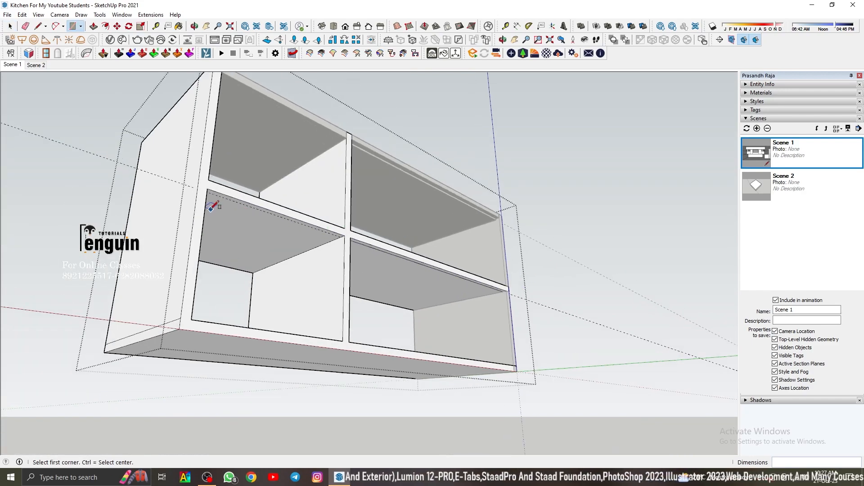
Draw further 1.5 cm strips beneath the middle shelf and the top panel over the 37 cm wide compartment.
{"action": "scroll", "coordinate": [209, 212], "scroll_direction": "up", "scroll_amount": 3}
{"action": "left_click", "coordinate": [205, 172]}
{"action": "left_click", "coordinate": [442, 260]}
{"action": "key", "text": "space"}
{"action": "key", "text": "r"}
{"action": "left_click", "coordinate": [259, 101]}
{"action": "scroll", "coordinate": [441, 154], "scroll_direction": "up", "scroll_amount": 3}
{"action": "left_click", "coordinate": [451, 166]}
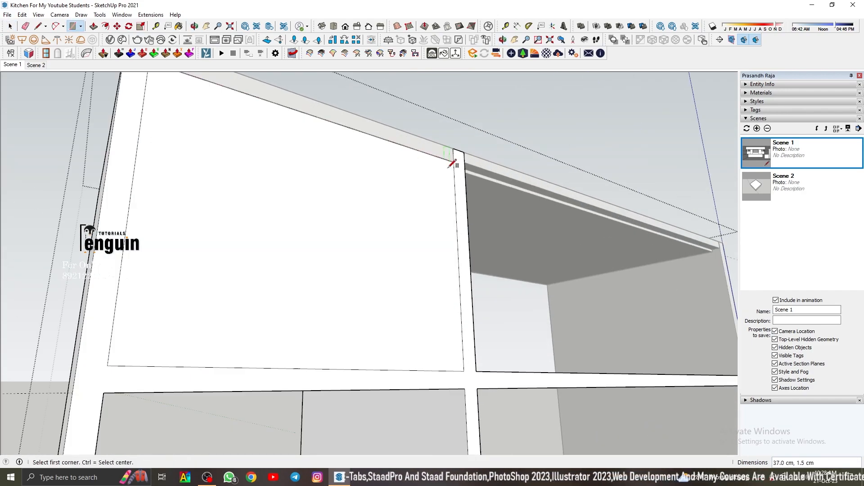
Open the top panel above the narrower compartment and draw a rectangular strip along its rear underside edge.
{"action": "key", "text": "space"}
{"action": "double_click", "coordinate": [399, 174]}
{"action": "key", "text": "r"}
{"action": "middle_click_drag", "start_coordinate": [399, 173], "coordinate": [277, 168]}
{"action": "key", "text": "space"}
{"action": "key", "text": "r"}
{"action": "left_click", "coordinate": [83, 118]}
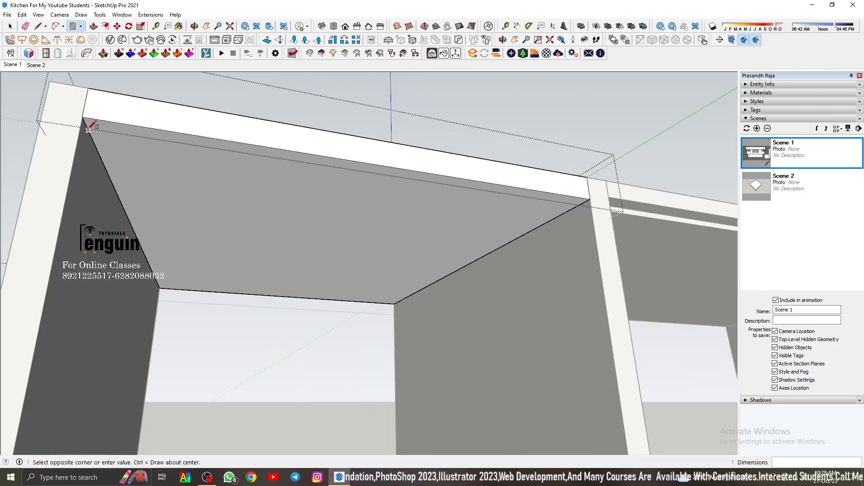
{"action": "middle_click_drag", "start_coordinate": [532, 205], "coordinate": [580, 222]}
{"action": "scroll", "coordinate": [562, 235], "scroll_direction": "up", "scroll_amount": 3}
{"action": "left_click", "coordinate": [549, 244]}
{"action": "key", "text": "space"}
Push the strips on the undersides of the top panel and middle shelf, repeating the same depth on each.
{"action": "key", "text": "p"}
{"action": "double_click", "coordinate": [548, 240]}
{"action": "key", "text": "space"}
{"action": "double_click", "coordinate": [497, 260]}
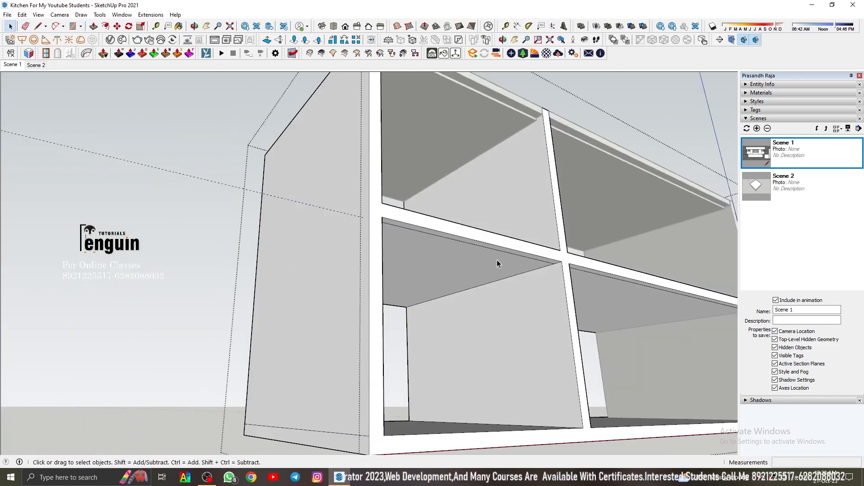
{"action": "key", "text": "p"}
{"action": "double_click", "coordinate": [556, 253]}
{"action": "double_click", "coordinate": [668, 284]}
Draw a V-Ray rectangle light along the strip under the top panel of the wider compartment.
{"action": "key", "text": "space"}
{"action": "left_click", "coordinate": [671, 164]}
{"action": "left_click", "coordinate": [22, 40]}
{"action": "left_click", "coordinate": [254, 167]}
{"action": "middle_click_drag", "start_coordinate": [618, 197], "coordinate": [450, 180]}
{"action": "left_click", "coordinate": [509, 149]}
{"action": "scroll", "coordinate": [521, 151], "scroll_direction": "down", "scroll_amount": 5}
Copy the rectangle light down to the strip beneath the middle shelf in the wider compartment.
{"action": "left_click", "coordinate": [464, 194]}
{"action": "left_click", "coordinate": [117, 26]}
{"action": "key", "text": "ctrl"}
{"action": "left_click", "coordinate": [614, 129]}
{"action": "left_click", "coordinate": [666, 292]}
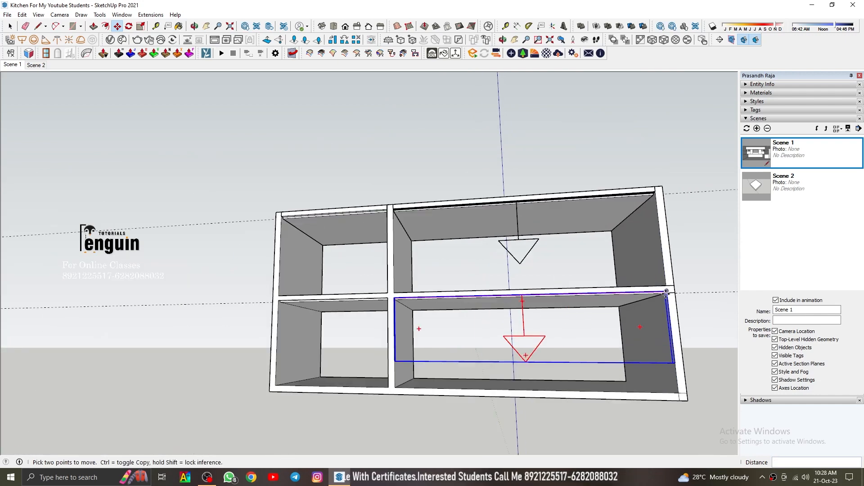
Copy the lower light into the neighbouring narrower compartment and scale it to fit that opening's width.
{"action": "key", "text": "ctrl"}
{"action": "left_click", "coordinate": [666, 292]}
{"action": "scroll", "coordinate": [393, 295], "scroll_direction": "up", "scroll_amount": 4}
{"action": "left_click", "coordinate": [393, 295]}
{"action": "key", "text": "s"}
{"action": "left_click", "coordinate": [344, 284]}
{"action": "left_click", "coordinate": [296, 238]}
Copy the narrow light up into the compartment above it and return to Scene 1.
{"action": "key", "text": "m"}
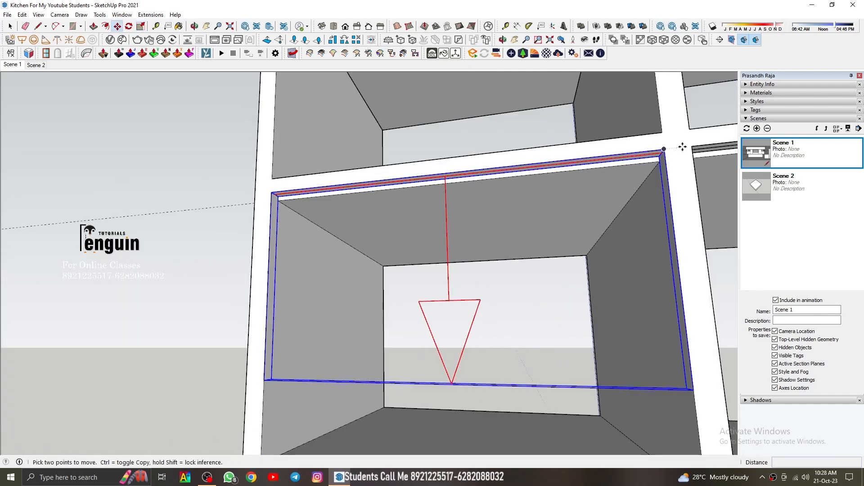
{"action": "middle_click_drag", "start_coordinate": [682, 147], "coordinate": [504, 270]}
{"action": "key", "text": "ctrl"}
{"action": "left_click", "coordinate": [340, 108]}
{"action": "key", "text": "space"}
{"action": "left_click", "coordinate": [295, 104]}
{"action": "middle_click_drag", "start_coordinate": [296, 104], "coordinate": [189, 130]}
{"action": "left_click", "coordinate": [12, 65]}
{"action": "scroll", "coordinate": [450, 203], "scroll_direction": "up", "scroll_amount": 5}
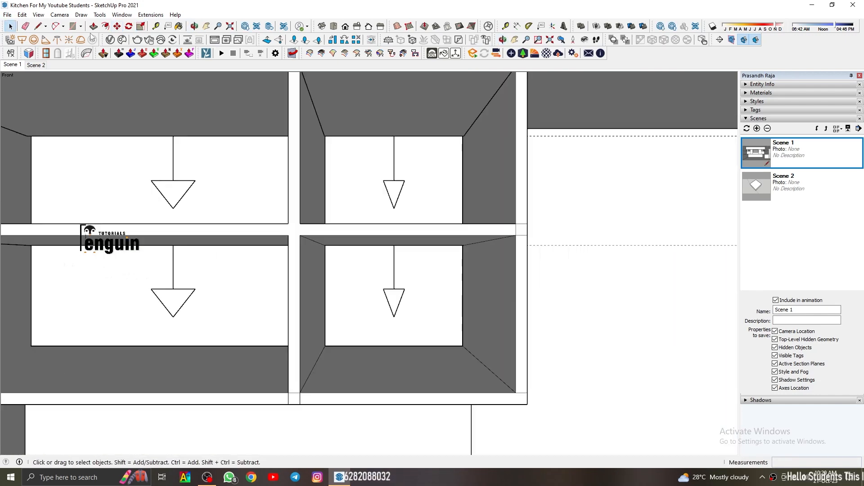
Rename the rectangle light as CUPBOARD in the V-Ray Asset Editor and close the editor.
{"action": "left_click", "coordinate": [110, 39]}
{"action": "right_click", "coordinate": [388, 146]}
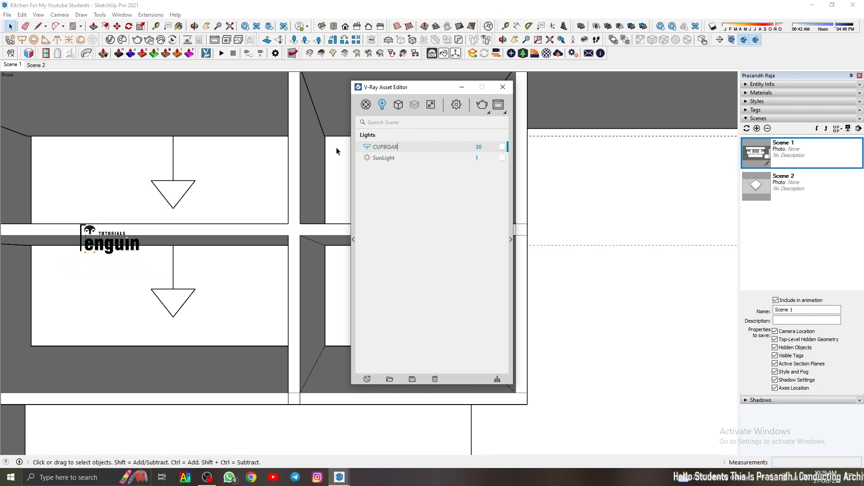
{"action": "key", "text": "Return"}
{"action": "left_click", "coordinate": [503, 88]}
Isolate the right open shelf unit together with one of the left unit's rectangle lights.
{"action": "left_click", "coordinate": [12, 65]}
{"action": "scroll", "coordinate": [559, 185], "scroll_direction": "up", "scroll_amount": 2}
{"action": "left_click", "coordinate": [580, 177]}
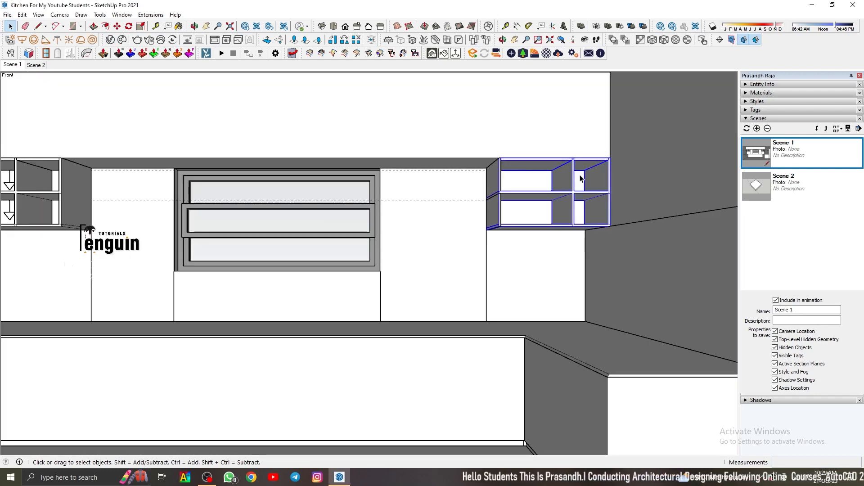
{"action": "right_click", "coordinate": [566, 177]}
{"action": "left_click", "coordinate": [2, 192], "text": "shift"}
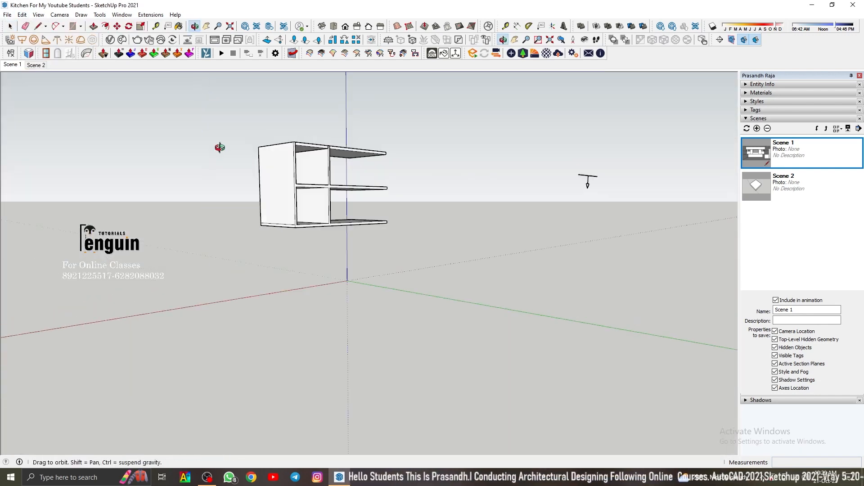
Place a guide 1.5 cm in from the rear underside edge of the right unit's shelf.
{"action": "scroll", "coordinate": [353, 127], "scroll_direction": "up", "scroll_amount": 5}
{"action": "key", "text": "t"}
{"action": "scroll", "coordinate": [359, 135], "scroll_direction": "up", "scroll_amount": 3}
{"action": "scroll", "coordinate": [431, 260], "scroll_direction": "up", "scroll_amount": 3}
{"action": "scroll", "coordinate": [431, 261], "scroll_direction": "down", "scroll_amount": 6}
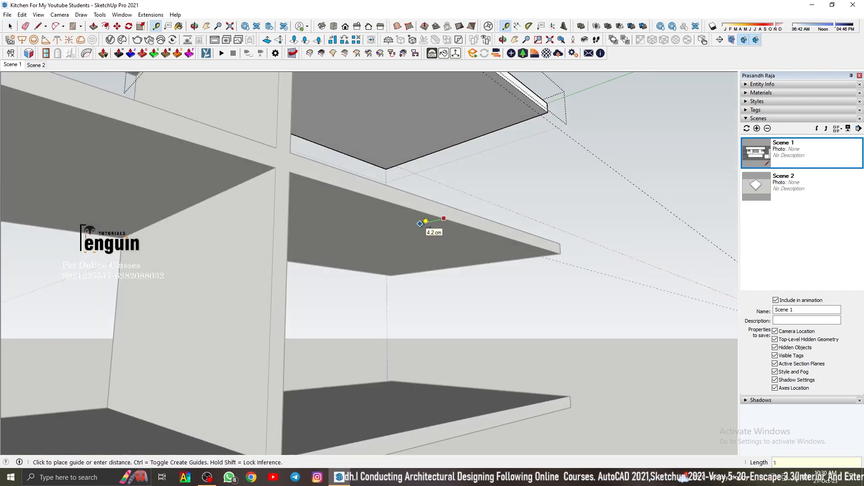
{"action": "key", "text": "r"}
{"action": "scroll", "coordinate": [445, 212], "scroll_direction": "up", "scroll_amount": 5}
{"action": "key", "text": "space"}
{"action": "double_click", "coordinate": [446, 211]}
{"action": "key", "text": "r"}
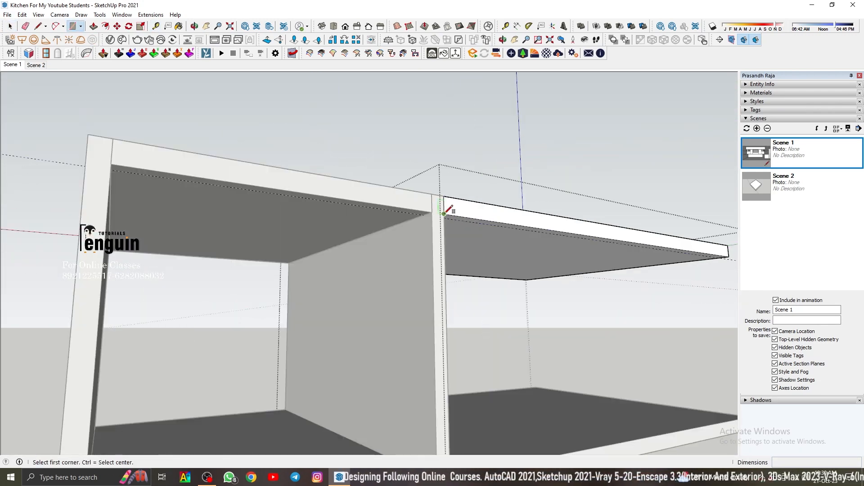
{"action": "key", "text": "space"}
{"action": "left_click", "coordinate": [620, 148]}
Draw a 1.5 cm wide strip along the rear underside edge of the middle shelf in the narrow compartment.
{"action": "scroll", "coordinate": [446, 214], "scroll_direction": "up", "scroll_amount": 5}
{"action": "double_click", "coordinate": [446, 214]}
{"action": "key", "text": "r"}
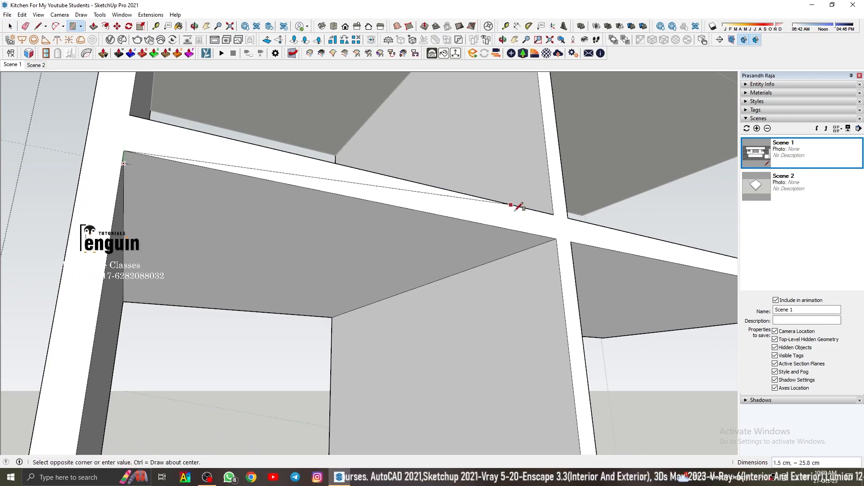
{"action": "key", "text": "space"}
{"action": "key", "text": "space"}
{"action": "middle_click_drag", "start_coordinate": [127, 154], "coordinate": [187, 223]}
{"action": "left_click", "coordinate": [66, 210]}
{"action": "key", "text": "space"}
{"action": "left_click", "coordinate": [122, 202]}
{"action": "key", "text": "Delete"}
{"action": "left_click", "coordinate": [125, 202]}
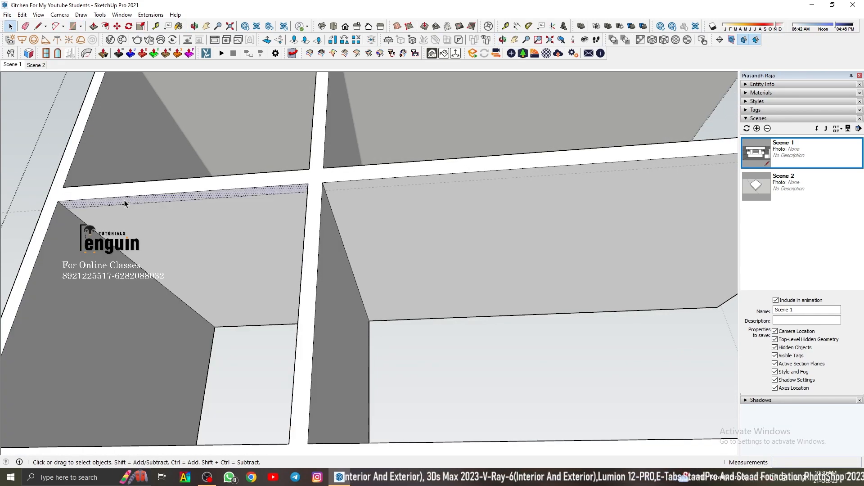
Draw a matching strip under the wide compartment's middle shelf and push both strips into the shelf as light grooves.
{"action": "key", "text": "r"}
{"action": "left_click", "coordinate": [323, 183]}
{"action": "scroll", "coordinate": [383, 194], "scroll_direction": "down", "scroll_amount": 2}
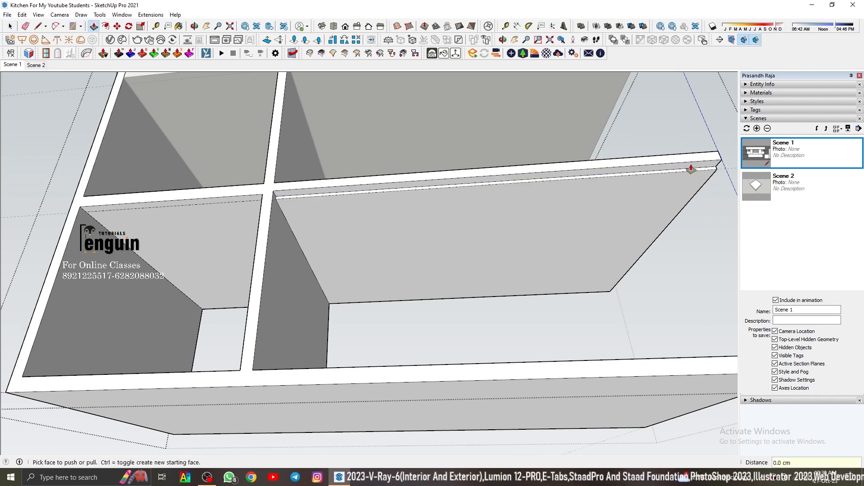
Recess the same light grooves into the undersides of the right unit's upper shelf panels over both compartments.
{"action": "key", "text": "space"}
{"action": "double_click", "coordinate": [218, 218]}
{"action": "key", "text": "p"}
{"action": "double_click", "coordinate": [197, 206]}
{"action": "key", "text": "space"}
{"action": "double_click", "coordinate": [239, 118]}
{"action": "key", "text": "p"}
{"action": "double_click", "coordinate": [308, 112]}
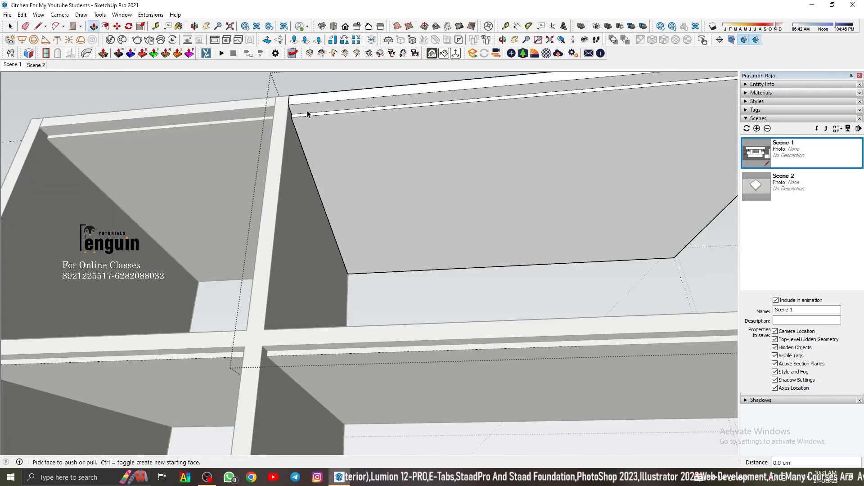
Copy the rectangle light to the groove in the upper wide compartment and scale it to fit the groove's length.
{"action": "key", "text": "space"}
{"action": "scroll", "coordinate": [249, 292], "scroll_direction": "down", "scroll_amount": 10}
{"action": "left_click", "coordinate": [549, 163]}
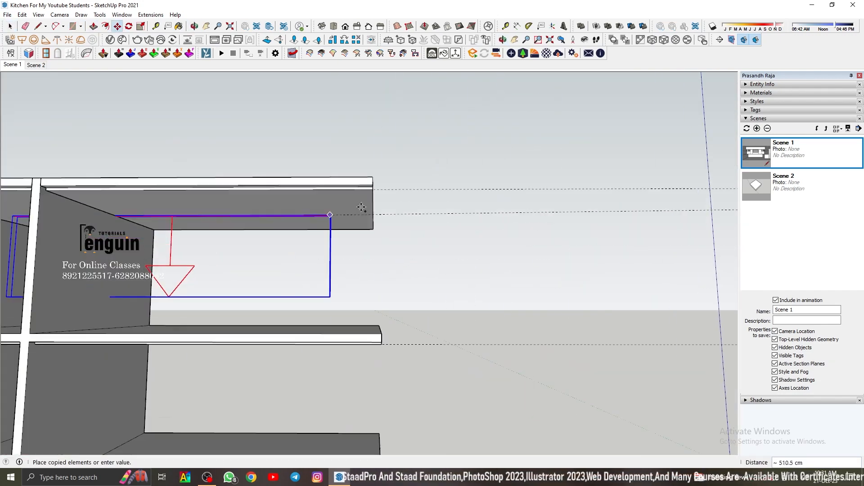
{"action": "left_click", "coordinate": [373, 185]}
{"action": "middle_click_drag", "start_coordinate": [373, 185], "coordinate": [287, 226]}
{"action": "key", "text": "s"}
{"action": "scroll", "coordinate": [284, 229], "scroll_direction": "up", "scroll_amount": 6}
{"action": "left_click", "coordinate": [282, 230]}
{"action": "left_click", "coordinate": [522, 223]}
Copy the fitted light down into the lower wide compartment and across into the lower narrow compartment.
{"action": "key", "text": "m"}
{"action": "scroll", "coordinate": [568, 181], "scroll_direction": "up", "scroll_amount": 8}
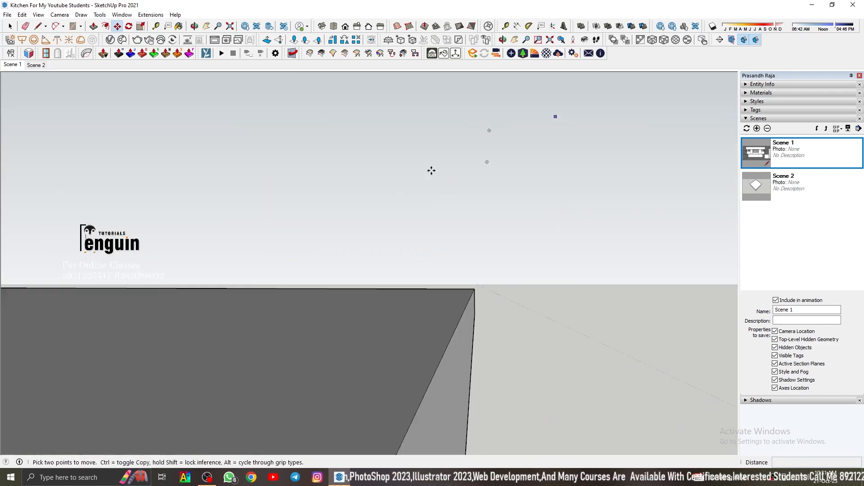
{"action": "left_click", "coordinate": [488, 162]}
{"action": "key", "text": "ctrl"}
{"action": "scroll", "coordinate": [487, 164], "scroll_direction": "down", "scroll_amount": 10}
{"action": "scroll", "coordinate": [481, 234], "scroll_direction": "up", "scroll_amount": 7}
{"action": "left_click", "coordinate": [491, 198]}
{"action": "left_click", "coordinate": [492, 198]}
{"action": "key", "text": "ctrl"}
{"action": "scroll", "coordinate": [453, 191], "scroll_direction": "up", "scroll_amount": 4}
{"action": "left_click", "coordinate": [455, 191]}
Scale the narrow compartment's light to fit its groove and copy it up about 28.5 cm into the compartment above.
{"action": "key", "text": "s"}
{"action": "middle_click_drag", "start_coordinate": [371, 216], "coordinate": [427, 207]}
{"action": "scroll", "coordinate": [459, 199], "scroll_direction": "down", "scroll_amount": 4}
{"action": "left_click", "coordinate": [41, 265]}
{"action": "left_click", "coordinate": [238, 205]}
{"action": "key", "text": "m"}
{"action": "left_click", "coordinate": [430, 204]}
{"action": "key", "text": "ctrl"}
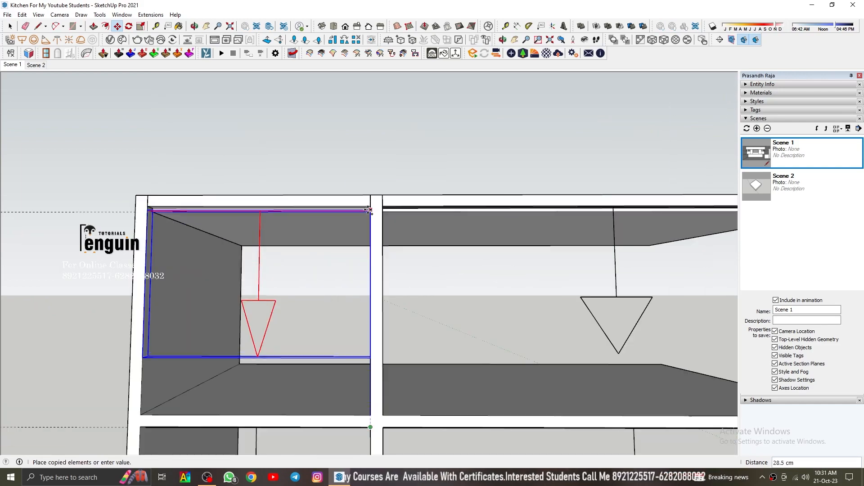
{"action": "left_click", "coordinate": [373, 207]}
Bring back the hidden parts of the kitchen model around the right shelf unit.
{"action": "key", "text": "space"}
{"action": "middle_click_drag", "start_coordinate": [250, 239], "coordinate": [505, 227]}
{"action": "left_click", "coordinate": [756, 153]}
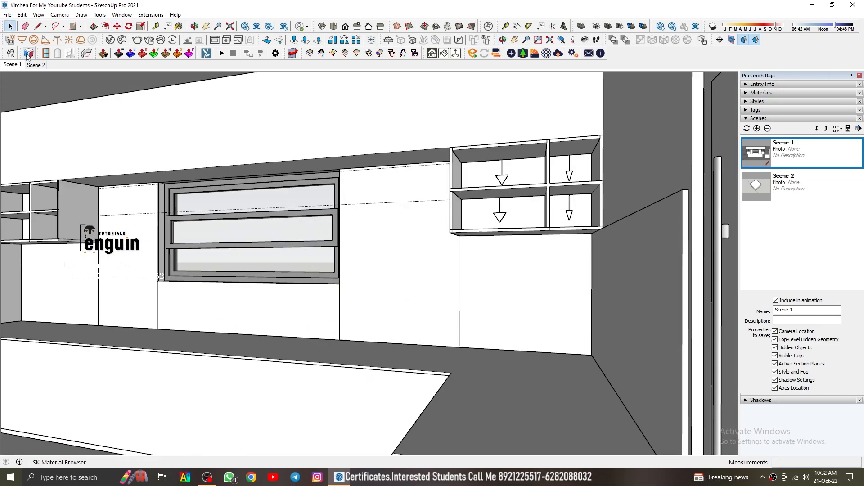
Isolate the long upper wall cabinet above the window and switch to the front view.
{"action": "right_click", "coordinate": [746, 154]}
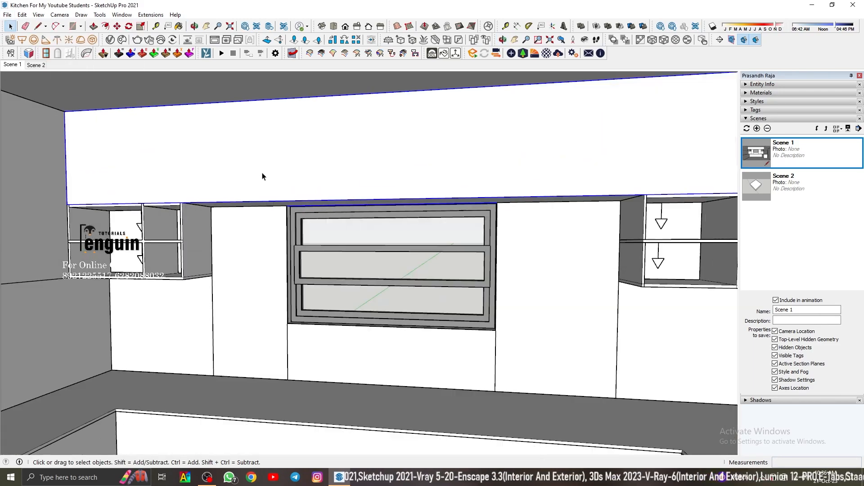
{"action": "right_click", "coordinate": [343, 218]}
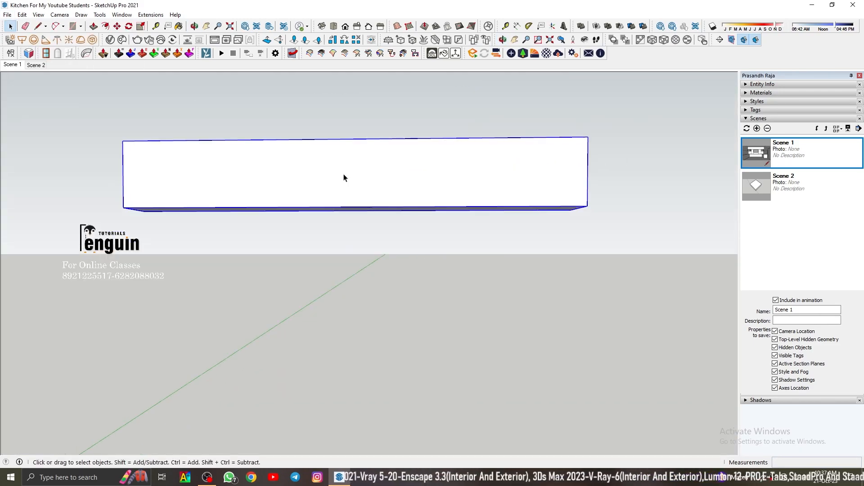
{"action": "left_click", "coordinate": [345, 27]}
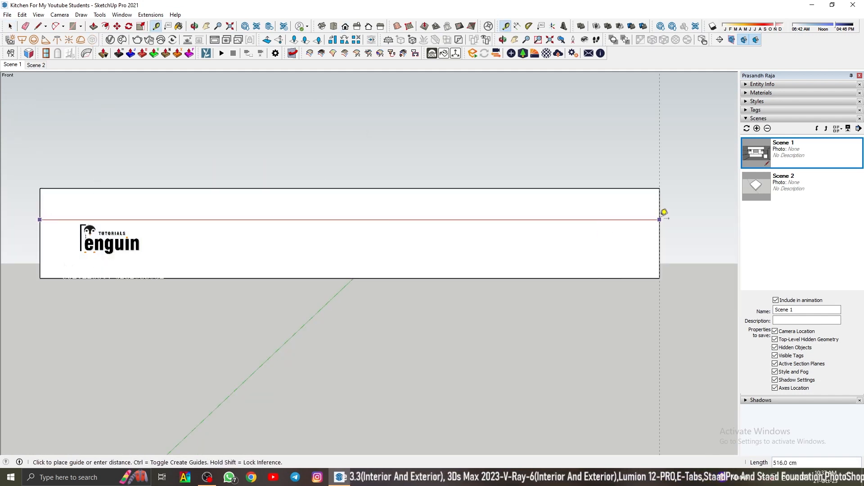
Divide the cabinet's upper front edge into eight equal segments and place vertical guides 64.5 cm apart at the divisions.
{"action": "middle_click_drag", "start_coordinate": [166, 216], "coordinate": [176, 267]}
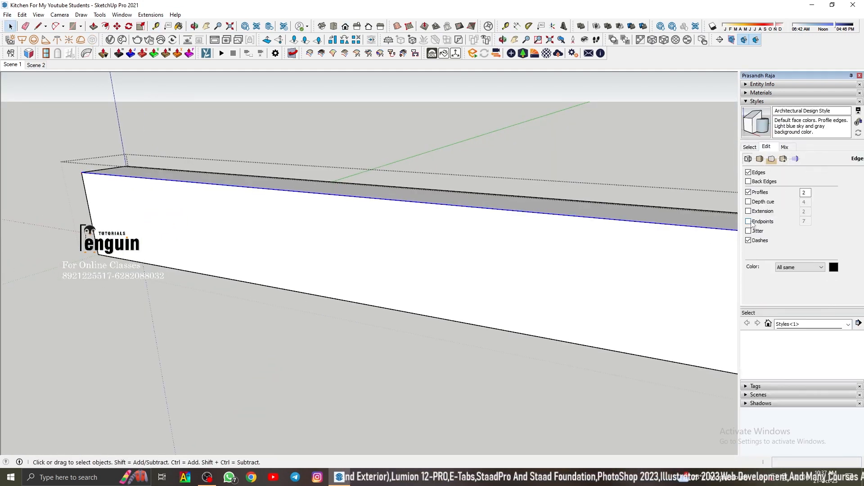
{"action": "middle_click_drag", "start_coordinate": [113, 211], "coordinate": [110, 222]}
{"action": "key", "text": "t"}
{"action": "left_click", "coordinate": [80, 212]}
{"action": "left_click", "coordinate": [130, 182]}
{"action": "middle_click_drag", "start_coordinate": [130, 185], "coordinate": [155, 151]}
{"action": "left_click", "coordinate": [129, 199]}
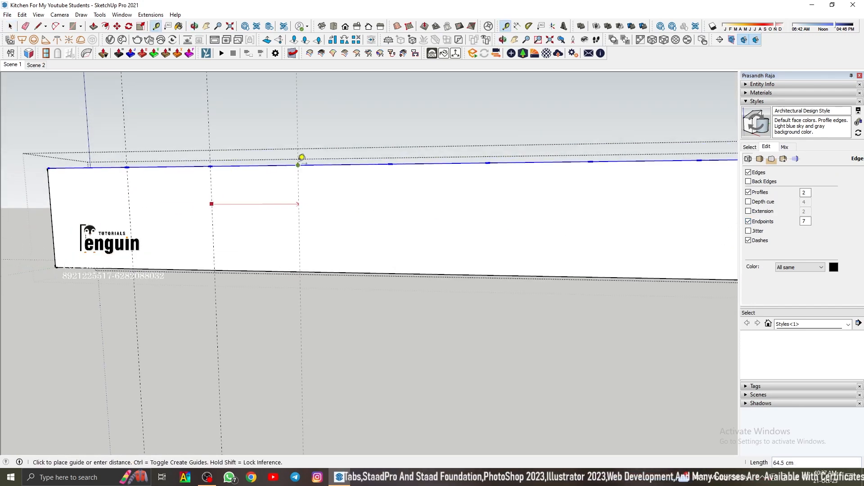
Add a guide on each side of the first division guide and array the pair along the cabinet front with *6.
{"action": "scroll", "coordinate": [397, 200], "scroll_direction": "down", "scroll_amount": 3}
{"action": "scroll", "coordinate": [233, 203], "scroll_direction": "up", "scroll_amount": 6}
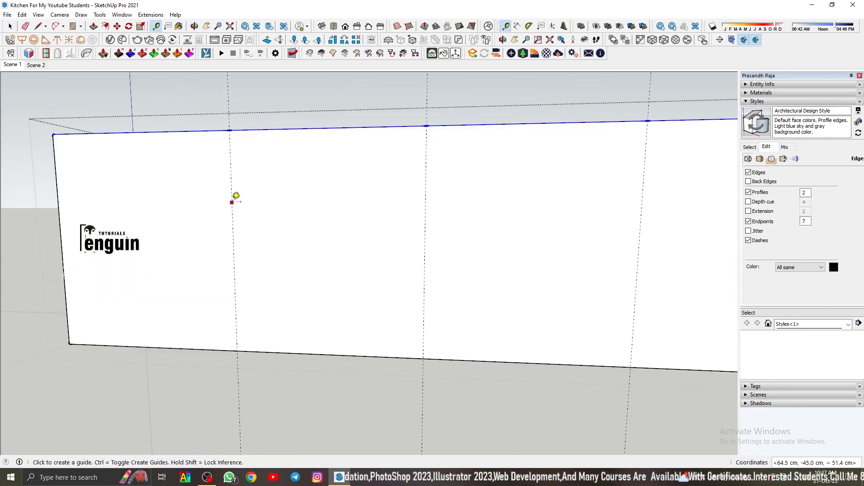
{"action": "scroll", "coordinate": [216, 182], "scroll_direction": "up", "scroll_amount": 3}
{"action": "scroll", "coordinate": [246, 197], "scroll_direction": "down", "scroll_amount": 3}
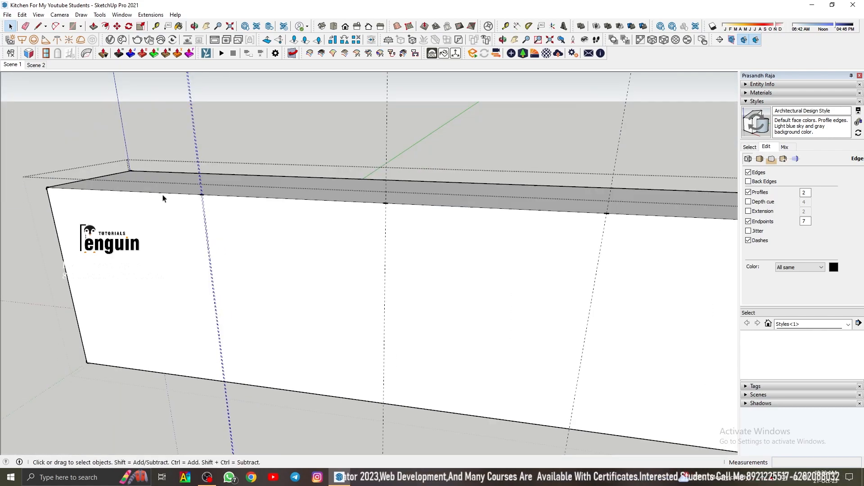
{"action": "key", "text": "m"}
{"action": "scroll", "coordinate": [209, 198], "scroll_direction": "up", "scroll_amount": 3}
{"action": "left_click", "coordinate": [553, 191]}
{"action": "scroll", "coordinate": [270, 193], "scroll_direction": "down", "scroll_amount": 6}
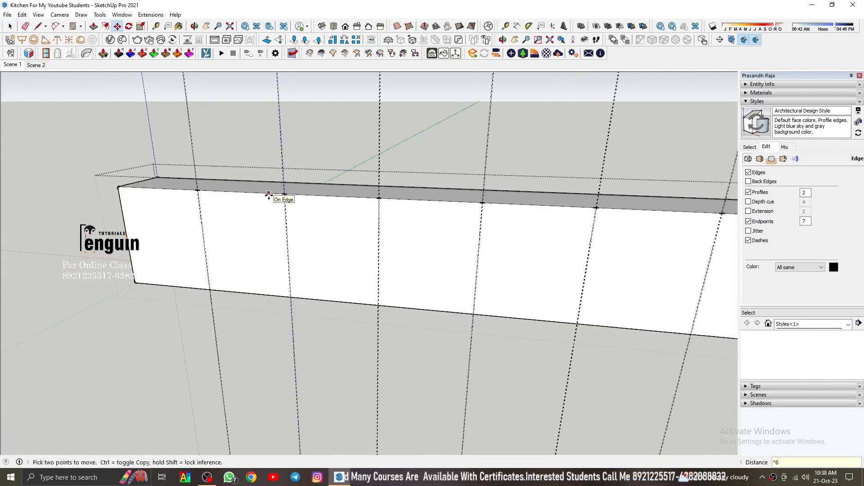
Draw a 0.5 cm by 75 cm rectangle between the paired guides at one division of the upper cabinet's front.
{"action": "key", "text": "space"}
{"action": "scroll", "coordinate": [468, 184], "scroll_direction": "up", "scroll_amount": 3}
{"action": "scroll", "coordinate": [474, 168], "scroll_direction": "down", "scroll_amount": 3}
{"action": "key", "text": "r"}
{"action": "scroll", "coordinate": [498, 353], "scroll_direction": "up", "scroll_amount": 5}
{"action": "left_click", "coordinate": [499, 358]}
{"action": "scroll", "coordinate": [505, 346], "scroll_direction": "down", "scroll_amount": 5}
{"action": "scroll", "coordinate": [511, 181], "scroll_direction": "up", "scroll_amount": 4}
{"action": "left_click", "coordinate": [507, 181]}
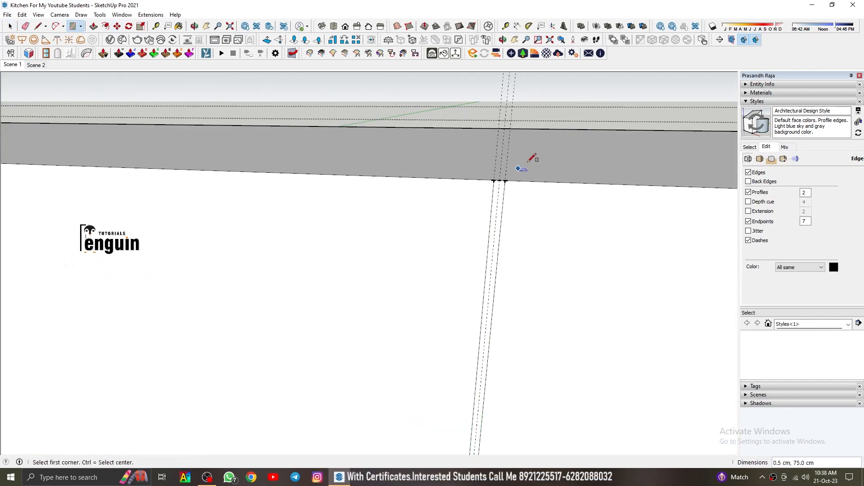
Draw matching narrow full-height rectangles between the paired guides at the remaining divisions of the upper cabinet's front.
{"action": "scroll", "coordinate": [517, 170], "scroll_direction": "down", "scroll_amount": 4}
{"action": "scroll", "coordinate": [281, 445], "scroll_direction": "up", "scroll_amount": 5}
{"action": "scroll", "coordinate": [282, 445], "scroll_direction": "down", "scroll_amount": 3}
{"action": "scroll", "coordinate": [340, 331], "scroll_direction": "up", "scroll_amount": 4}
{"action": "scroll", "coordinate": [340, 330], "scroll_direction": "down", "scroll_amount": 3}
{"action": "left_click", "coordinate": [340, 343]}
{"action": "scroll", "coordinate": [341, 340], "scroll_direction": "down", "scroll_amount": 4}
{"action": "scroll", "coordinate": [341, 148], "scroll_direction": "up", "scroll_amount": 4}
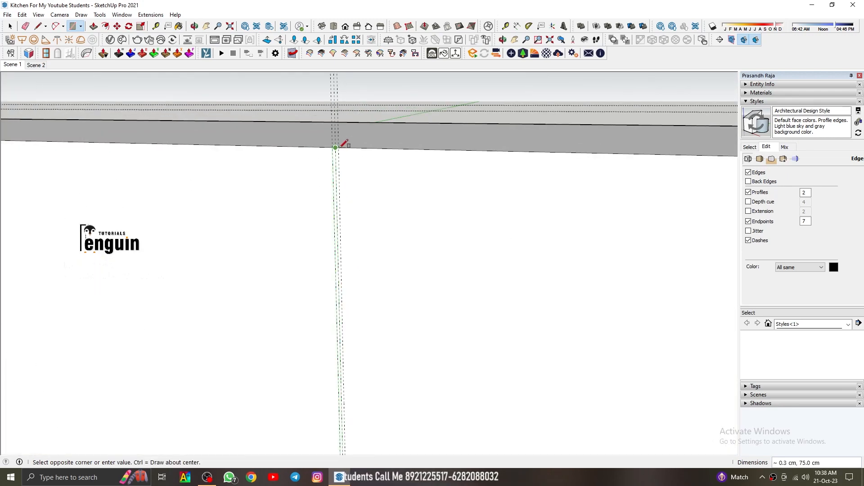
{"action": "left_click", "coordinate": [340, 148]}
{"action": "scroll", "coordinate": [513, 168], "scroll_direction": "down", "scroll_amount": 4}
{"action": "scroll", "coordinate": [259, 391], "scroll_direction": "up", "scroll_amount": 4}
{"action": "left_click", "coordinate": [258, 260]}
{"action": "scroll", "coordinate": [263, 260], "scroll_direction": "down", "scroll_amount": 4}
{"action": "scroll", "coordinate": [259, 172], "scroll_direction": "up", "scroll_amount": 4}
{"action": "left_click", "coordinate": [259, 172]}
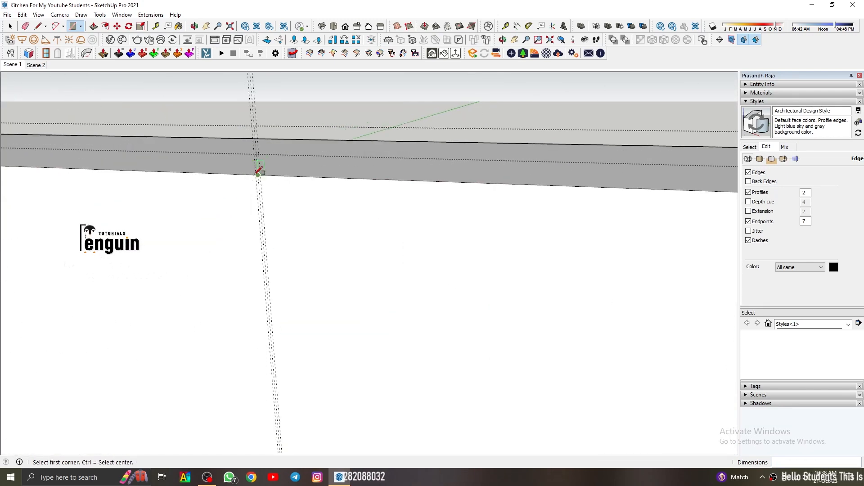
{"action": "left_click", "coordinate": [257, 174]}
{"action": "scroll", "coordinate": [258, 175], "scroll_direction": "down", "scroll_amount": 5}
{"action": "scroll", "coordinate": [343, 383], "scroll_direction": "up", "scroll_amount": 2}
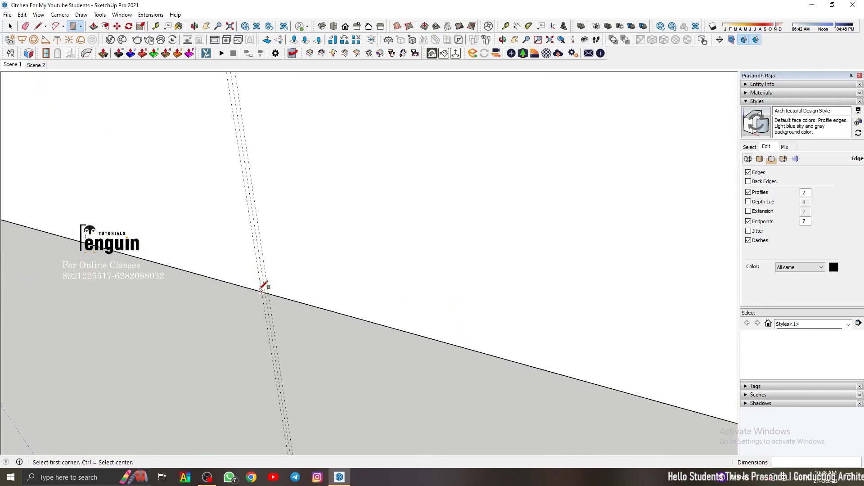
{"action": "left_click", "coordinate": [262, 290]}
{"action": "scroll", "coordinate": [262, 290], "scroll_direction": "down", "scroll_amount": 4}
{"action": "scroll", "coordinate": [306, 196], "scroll_direction": "up", "scroll_amount": 4}
{"action": "scroll", "coordinate": [490, 175], "scroll_direction": "down", "scroll_amount": 4}
{"action": "scroll", "coordinate": [269, 270], "scroll_direction": "up", "scroll_amount": 4}
{"action": "left_click", "coordinate": [270, 293]}
{"action": "scroll", "coordinate": [269, 293], "scroll_direction": "down", "scroll_amount": 5}
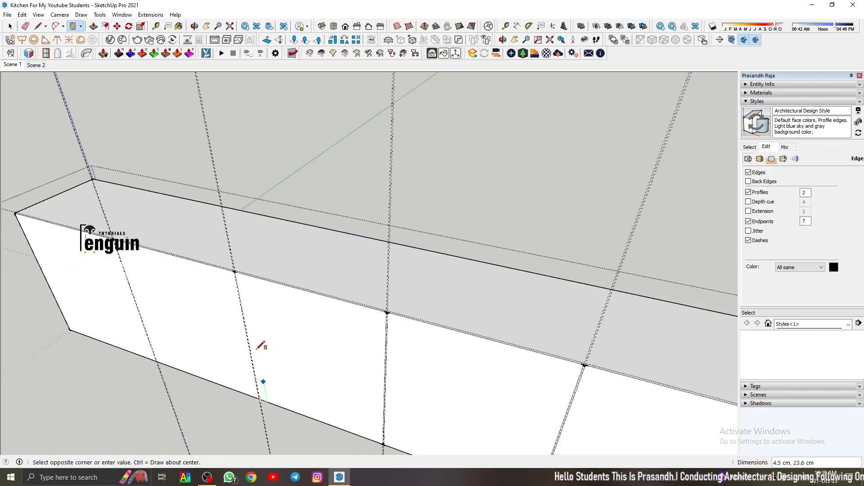
{"action": "scroll", "coordinate": [261, 378], "scroll_direction": "up", "scroll_amount": 4}
{"action": "left_click", "coordinate": [261, 378]}
{"action": "left_click", "coordinate": [546, 190]}
{"action": "scroll", "coordinate": [250, 390], "scroll_direction": "up", "scroll_amount": 4}
{"action": "scroll", "coordinate": [251, 390], "scroll_direction": "down", "scroll_amount": 4}
{"action": "scroll", "coordinate": [234, 269], "scroll_direction": "up", "scroll_amount": 5}
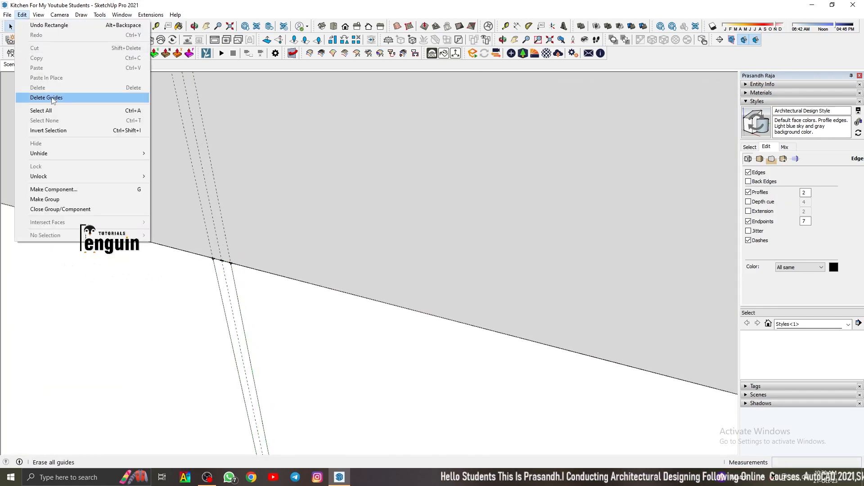
Delete all guides and turn off the Endpoints edge display.
{"action": "left_click", "coordinate": [52, 100]}
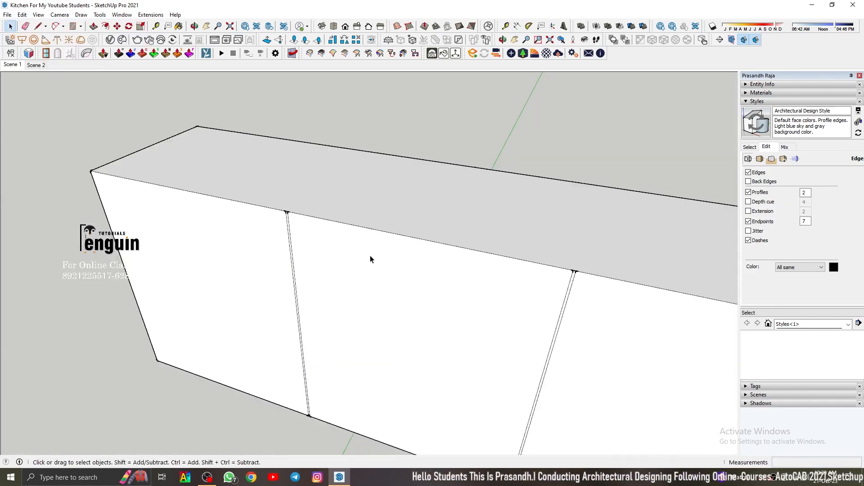
{"action": "scroll", "coordinate": [537, 238], "scroll_direction": "up", "scroll_amount": 3}
{"action": "scroll", "coordinate": [303, 156], "scroll_direction": "up", "scroll_amount": 3}
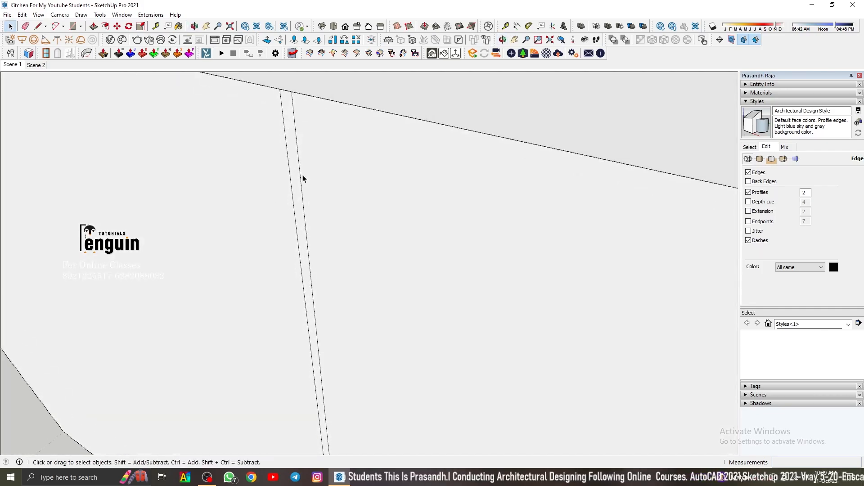
Push the narrow strips into the upper cabinet's front as door gaps and return to Scene 1.
{"action": "scroll", "coordinate": [298, 187], "scroll_direction": "down", "scroll_amount": 5}
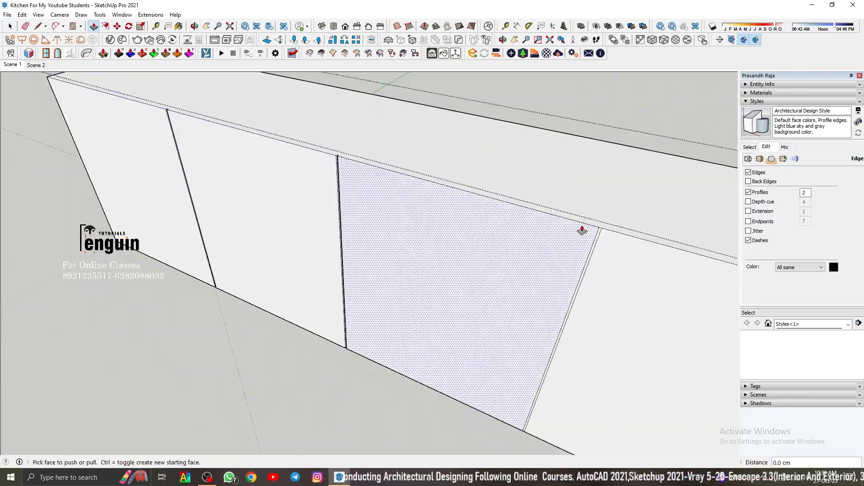
{"action": "middle_click_drag", "start_coordinate": [538, 210], "coordinate": [407, 228]}
{"action": "scroll", "coordinate": [407, 228], "scroll_direction": "down", "scroll_amount": 5}
{"action": "scroll", "coordinate": [408, 225], "scroll_direction": "up", "scroll_amount": 6}
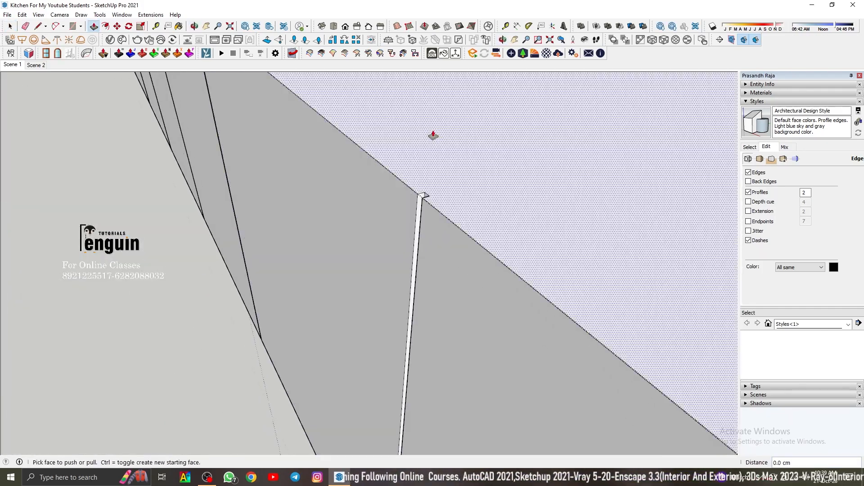
{"action": "middle_click_drag", "start_coordinate": [432, 135], "coordinate": [558, 155]}
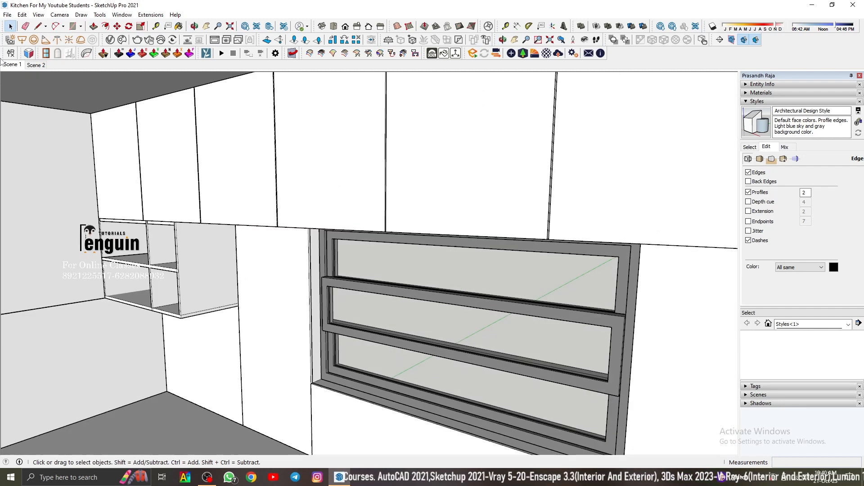
{"action": "left_click", "coordinate": [13, 64]}
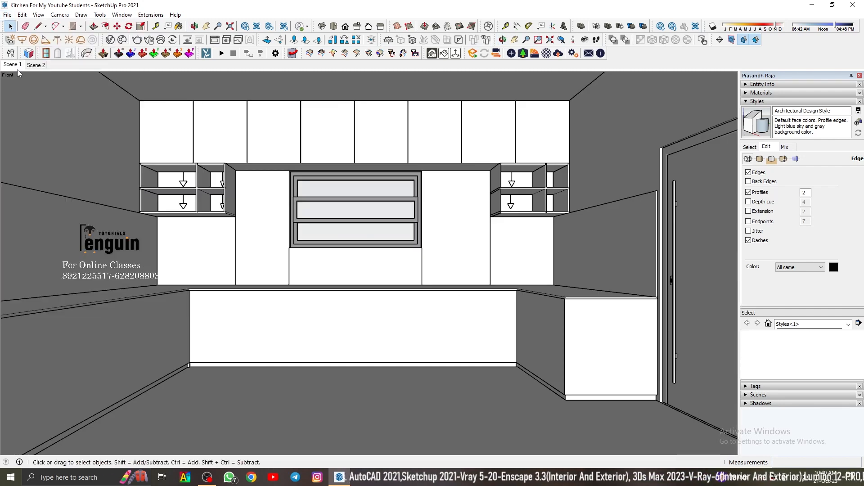
Isolate the base cabinets and open the rear base cabinet for editing.
{"action": "left_click", "coordinate": [22, 14]}
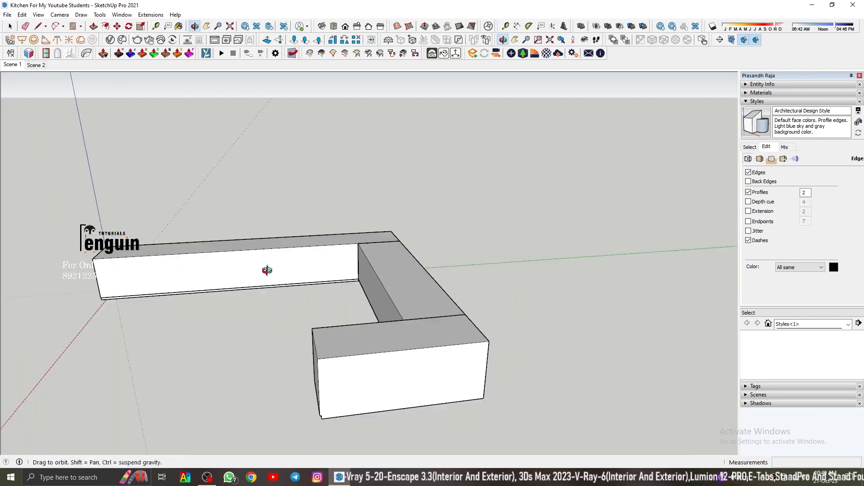
{"action": "scroll", "coordinate": [268, 270], "scroll_direction": "up", "scroll_amount": 6}
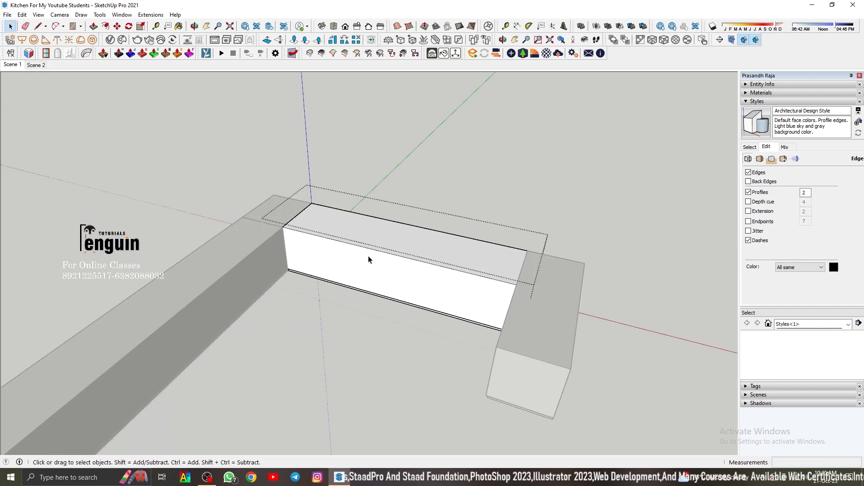
{"action": "scroll", "coordinate": [392, 254], "scroll_direction": "up", "scroll_amount": 3}
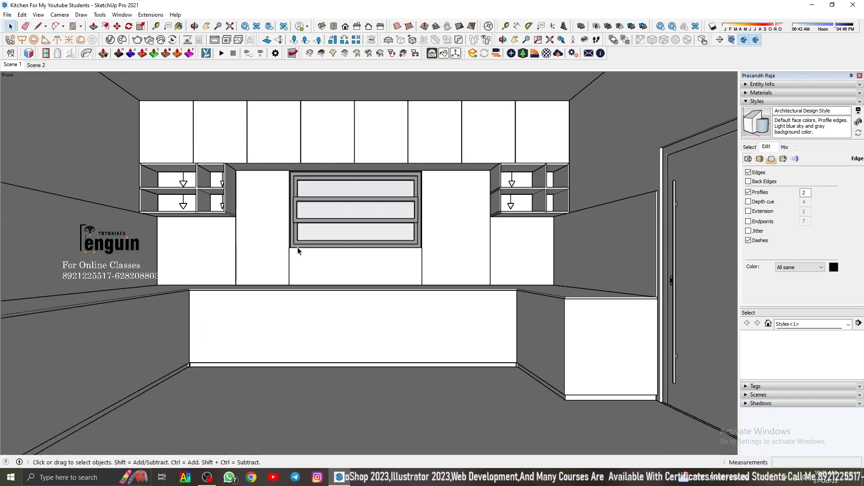
Place paired vertical guides at the three door divisions across the rear base cabinet's front.
{"action": "scroll", "coordinate": [206, 287], "scroll_direction": "up", "scroll_amount": 3}
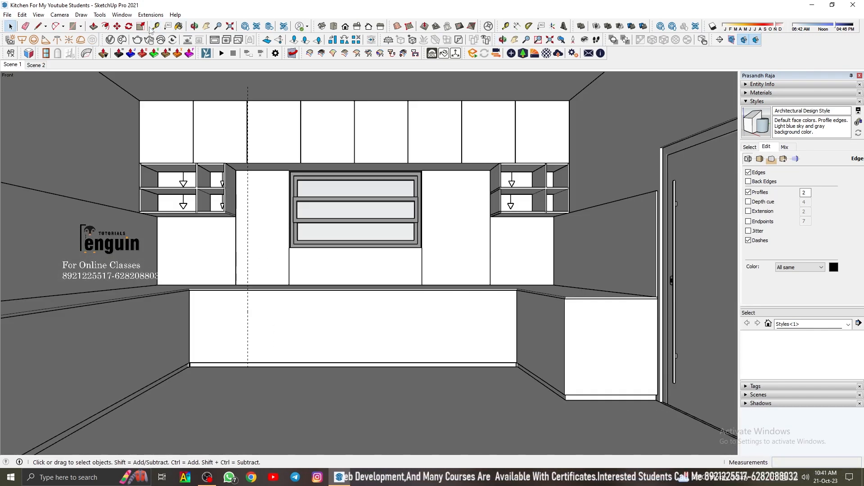
{"action": "scroll", "coordinate": [248, 319], "scroll_direction": "up", "scroll_amount": 5}
{"action": "scroll", "coordinate": [248, 300], "scroll_direction": "down", "scroll_amount": 1}
{"action": "left_click", "coordinate": [248, 299]}
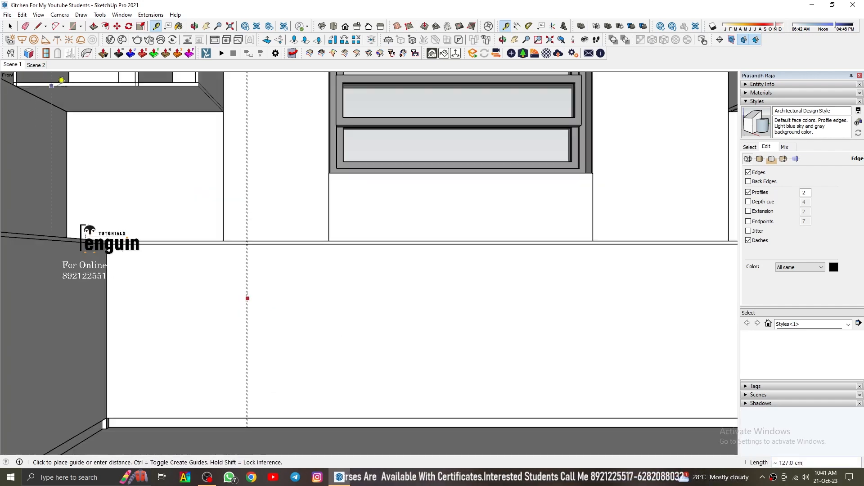
{"action": "scroll", "coordinate": [248, 301], "scroll_direction": "down", "scroll_amount": 5}
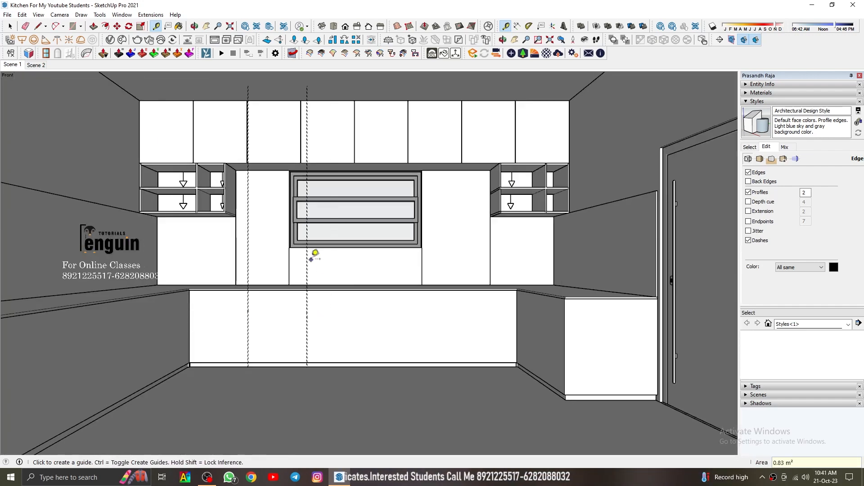
{"action": "left_click", "coordinate": [311, 259]}
{"action": "scroll", "coordinate": [315, 257], "scroll_direction": "up", "scroll_amount": 2}
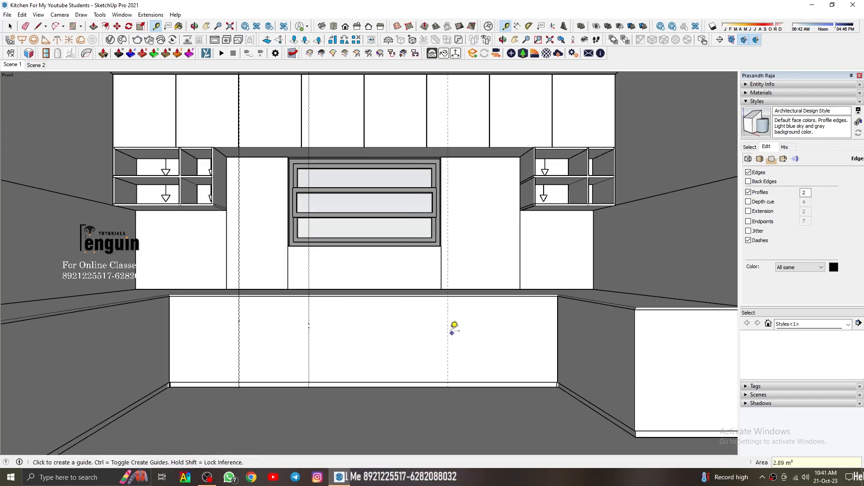
{"action": "scroll", "coordinate": [529, 343], "scroll_direction": "up", "scroll_amount": 3}
{"action": "left_click", "coordinate": [448, 328]}
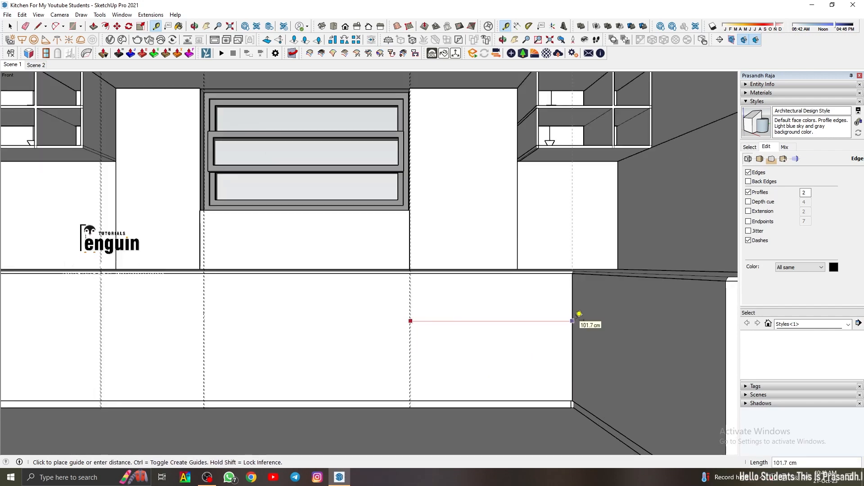
{"action": "scroll", "coordinate": [502, 334], "scroll_direction": "up", "scroll_amount": 2}
{"action": "left_click", "coordinate": [497, 331]}
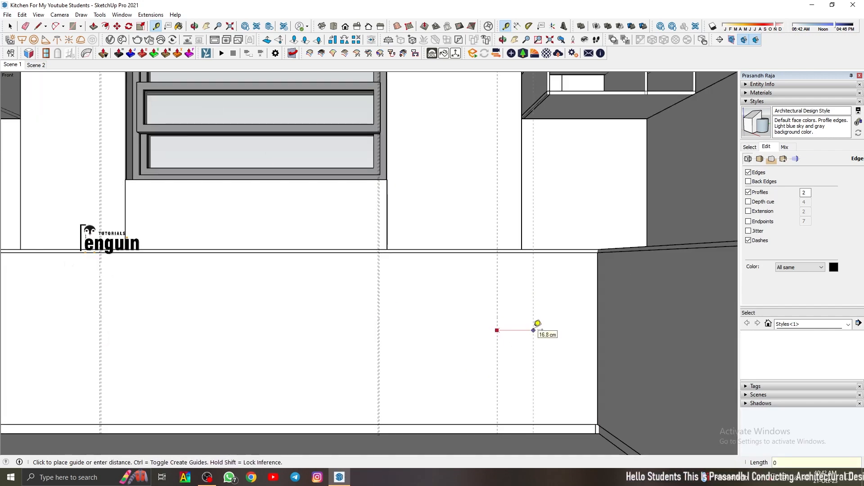
{"action": "key", "text": "space"}
Open the rear base cabinet for editing and return to Scene 1.
{"action": "scroll", "coordinate": [336, 284], "scroll_direction": "down", "scroll_amount": 3}
{"action": "scroll", "coordinate": [49, 367], "scroll_direction": "up", "scroll_amount": 4}
{"action": "middle_click_drag", "start_coordinate": [48, 369], "coordinate": [174, 255]}
{"action": "scroll", "coordinate": [91, 373], "scroll_direction": "up", "scroll_amount": 3}
{"action": "double_click", "coordinate": [92, 373]}
{"action": "left_click", "coordinate": [127, 365]}
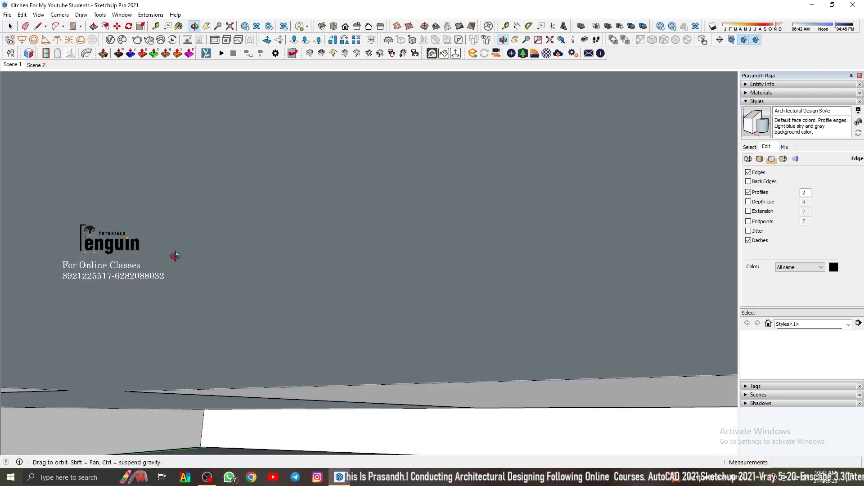
{"action": "scroll", "coordinate": [155, 396], "scroll_direction": "down", "scroll_amount": 4}
{"action": "left_click", "coordinate": [12, 65]}
{"action": "middle_click_drag", "start_coordinate": [164, 324], "coordinate": [212, 288]}
{"action": "scroll", "coordinate": [174, 372], "scroll_direction": "up", "scroll_amount": 4}
{"action": "scroll", "coordinate": [215, 291], "scroll_direction": "up", "scroll_amount": 4}
{"action": "key", "text": "p"}
{"action": "left_click", "coordinate": [216, 288]}
{"action": "key", "text": "space"}
{"action": "left_click", "coordinate": [12, 65]}
Draw a narrow full-height rectangle between the first pair of guides on the rear base cabinet's front.
{"action": "scroll", "coordinate": [164, 332], "scroll_direction": "up", "scroll_amount": 4}
{"action": "middle_click_drag", "start_coordinate": [165, 332], "coordinate": [158, 366]}
{"action": "scroll", "coordinate": [180, 360], "scroll_direction": "up", "scroll_amount": 4}
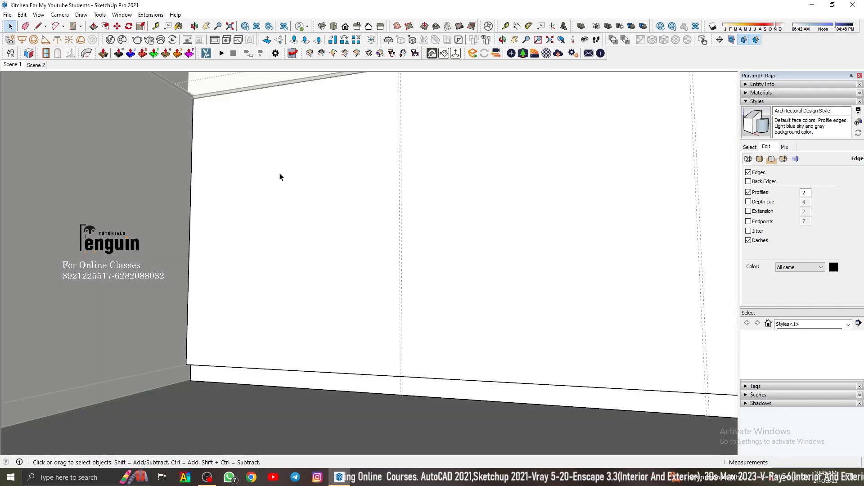
{"action": "key", "text": "r"}
{"action": "left_click", "coordinate": [190, 366]}
{"action": "scroll", "coordinate": [329, 182], "scroll_direction": "up", "scroll_amount": 3}
{"action": "left_click", "coordinate": [329, 181]}
{"action": "scroll", "coordinate": [328, 182], "scroll_direction": "down", "scroll_amount": 3}
{"action": "scroll", "coordinate": [314, 365], "scroll_direction": "up", "scroll_amount": 5}
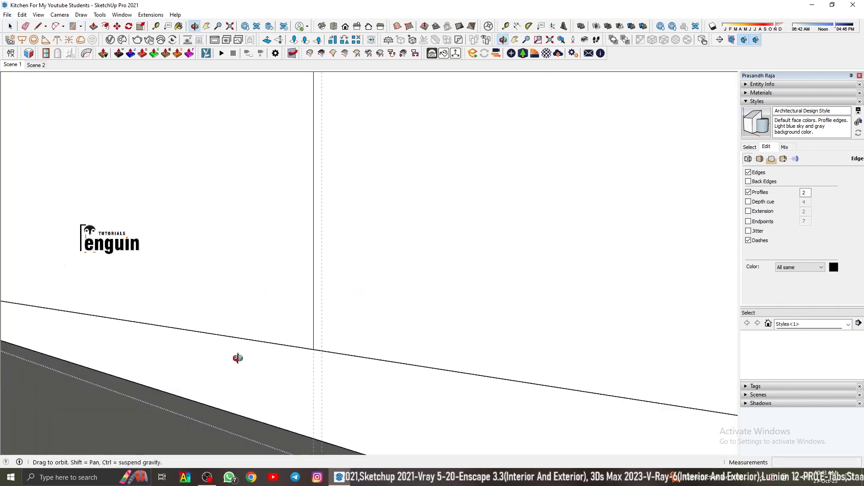
Draw matching narrow full-height rectangles between the remaining guide pairs on the rear base cabinet's front.
{"action": "scroll", "coordinate": [310, 348], "scroll_direction": "down", "scroll_amount": 6}
{"action": "scroll", "coordinate": [411, 96], "scroll_direction": "up", "scroll_amount": 2}
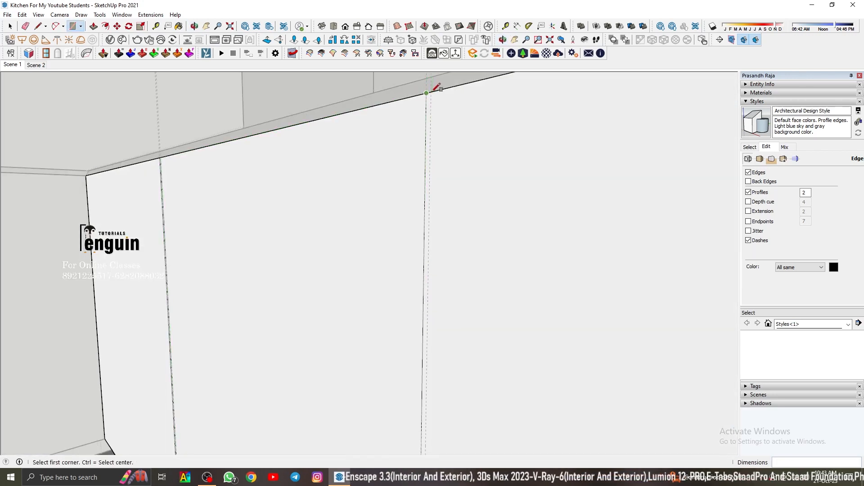
{"action": "left_click", "coordinate": [431, 92]}
{"action": "scroll", "coordinate": [450, 180], "scroll_direction": "down", "scroll_amount": 3}
{"action": "middle_click_drag", "start_coordinate": [461, 197], "coordinate": [614, 245]}
{"action": "scroll", "coordinate": [670, 305], "scroll_direction": "up", "scroll_amount": 4}
{"action": "left_click", "coordinate": [669, 307]}
{"action": "middle_click_drag", "start_coordinate": [668, 306], "coordinate": [524, 112]}
{"action": "left_click", "coordinate": [282, 297]}
{"action": "scroll", "coordinate": [293, 292], "scroll_direction": "down", "scroll_amount": 3}
Return to Scene 1 and delete all guides.
{"action": "key", "text": "space"}
{"action": "left_click", "coordinate": [13, 64]}
{"action": "left_click", "coordinate": [22, 15]}
{"action": "left_click", "coordinate": [41, 96]}
Push the first two narrow strips into the rear base cabinet's front as door gaps and return to Scene 1.
{"action": "scroll", "coordinate": [239, 338], "scroll_direction": "up", "scroll_amount": 5}
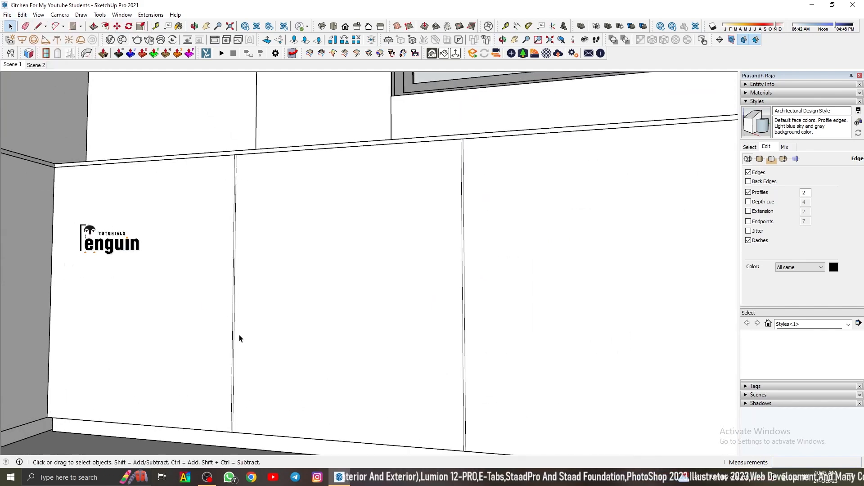
{"action": "key", "text": "p"}
{"action": "left_click", "coordinate": [239, 331]}
{"action": "middle_click_drag", "start_coordinate": [245, 332], "coordinate": [406, 328]}
{"action": "scroll", "coordinate": [405, 329], "scroll_direction": "up", "scroll_amount": 3}
{"action": "double_click", "coordinate": [337, 358]}
{"action": "key", "text": "space"}
{"action": "left_click", "coordinate": [12, 65]}
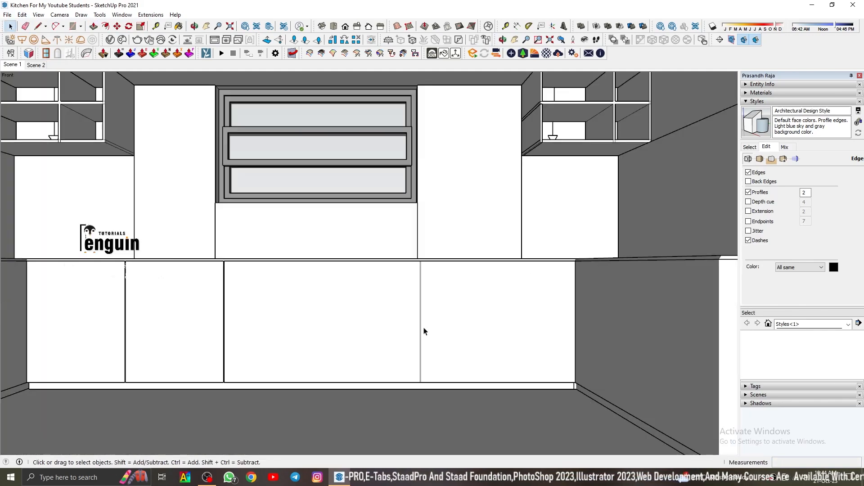
Push the remaining narrow strip into the rear base cabinet's front by the same depth and return to Scene 1.
{"action": "scroll", "coordinate": [424, 332], "scroll_direction": "up", "scroll_amount": 5}
{"action": "key", "text": "p"}
{"action": "double_click", "coordinate": [367, 320]}
{"action": "key", "text": "space"}
{"action": "left_click", "coordinate": [12, 65]}
Place a pair of closely spaced horizontal guides at mid-height across the rear base cabinet's front.
{"action": "key", "text": "t"}
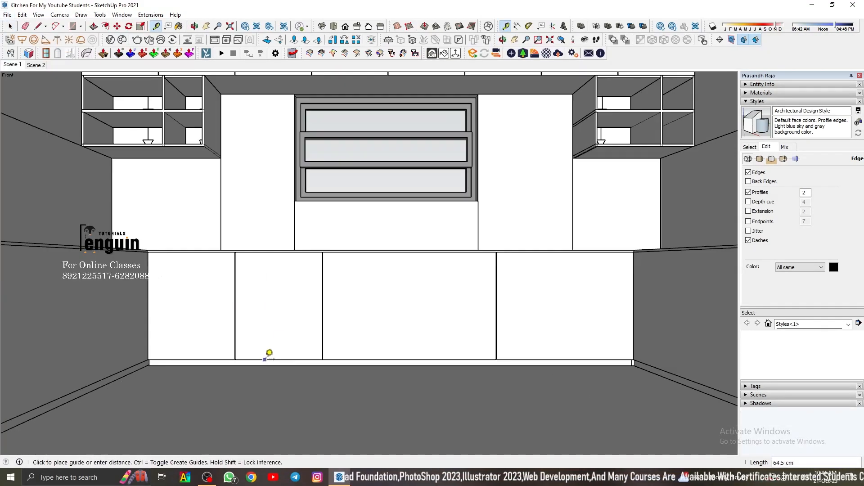
{"action": "left_click", "coordinate": [329, 303]}
{"action": "scroll", "coordinate": [406, 311], "scroll_direction": "up", "scroll_amount": 2}
{"action": "left_click", "coordinate": [406, 305]}
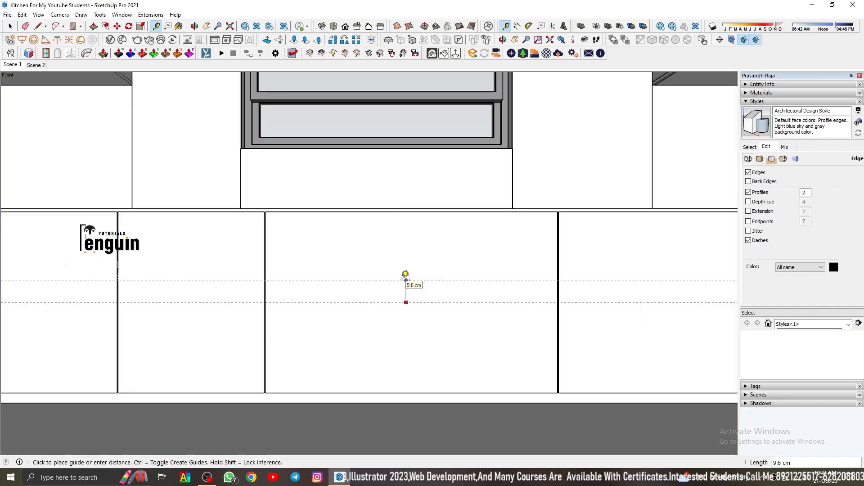
{"action": "left_click", "coordinate": [13, 65]}
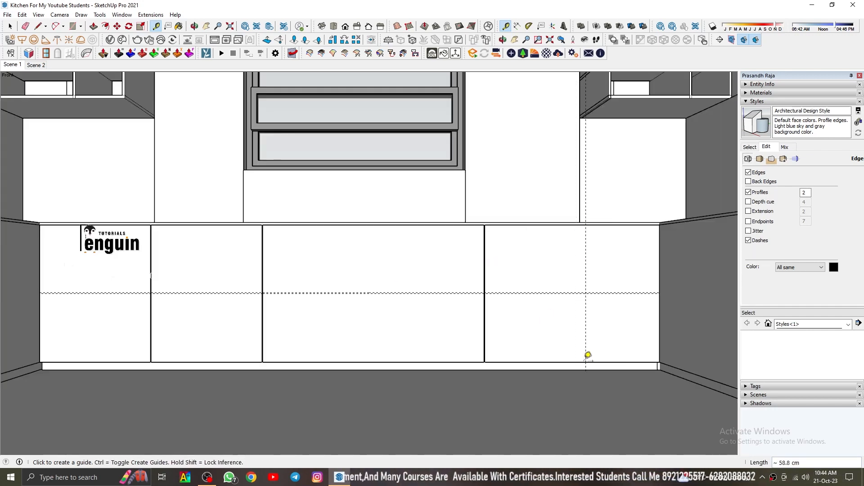
{"action": "left_click", "coordinate": [586, 361]}
{"action": "scroll", "coordinate": [593, 275], "scroll_direction": "up", "scroll_amount": 1}
{"action": "middle_click_drag", "start_coordinate": [594, 273], "coordinate": [579, 285]}
Draw narrow horizontal rectangles between the guides across the rear base cabinet's two wide sections and push them in as drawer gaps.
{"action": "double_click", "coordinate": [278, 278]}
{"action": "key", "text": "r"}
{"action": "scroll", "coordinate": [189, 297], "scroll_direction": "up", "scroll_amount": 4}
{"action": "left_click", "coordinate": [189, 296]}
{"action": "scroll", "coordinate": [191, 296], "scroll_direction": "down", "scroll_amount": 4}
{"action": "left_click", "coordinate": [505, 300]}
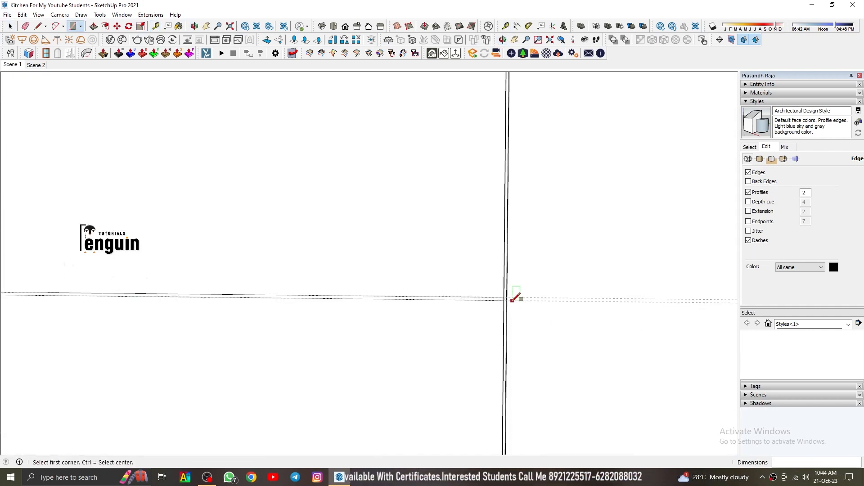
{"action": "left_click", "coordinate": [509, 300]}
{"action": "scroll", "coordinate": [509, 300], "scroll_direction": "down", "scroll_amount": 3}
{"action": "scroll", "coordinate": [179, 295], "scroll_direction": "down", "scroll_amount": 4}
{"action": "key", "text": "space"}
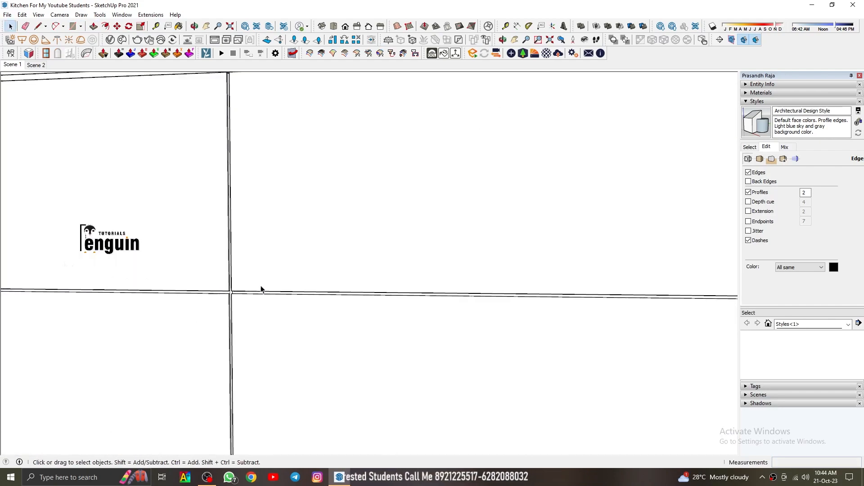
{"action": "scroll", "coordinate": [261, 290], "scroll_direction": "down", "scroll_amount": 5}
{"action": "middle_click_drag", "start_coordinate": [391, 301], "coordinate": [563, 176]}
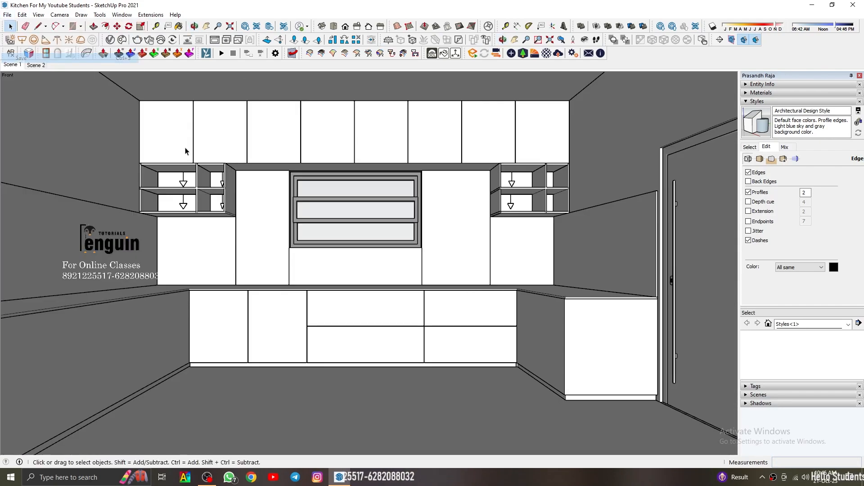
Place a vertical guide midway along the right base cabinet's inner front and a second guide 5 mm from it.
{"action": "middle_click_drag", "start_coordinate": [187, 150], "coordinate": [483, 292]}
{"action": "scroll", "coordinate": [482, 292], "scroll_direction": "up", "scroll_amount": 4}
{"action": "key", "text": "t"}
{"action": "left_click", "coordinate": [475, 293]}
{"action": "scroll", "coordinate": [477, 292], "scroll_direction": "down", "scroll_amount": 2}
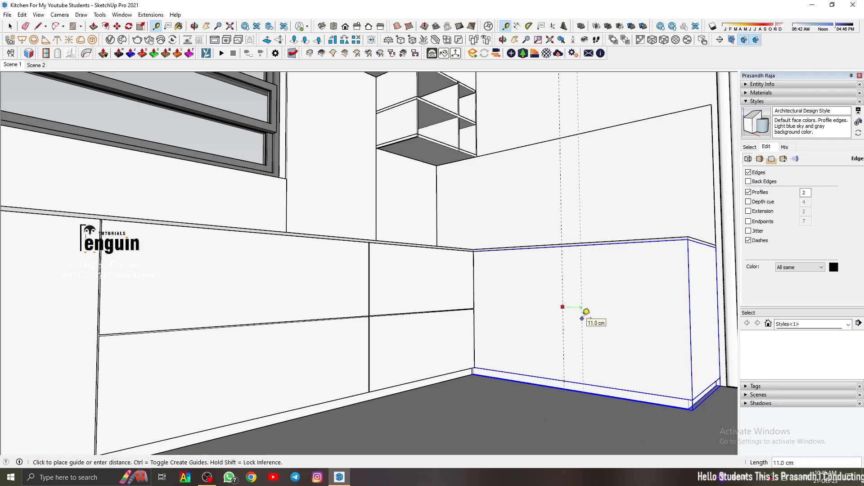
{"action": "scroll", "coordinate": [582, 319], "scroll_direction": "up", "scroll_amount": 4}
{"action": "middle_click_drag", "start_coordinate": [582, 319], "coordinate": [617, 318]}
{"action": "scroll", "coordinate": [606, 316], "scroll_direction": "up", "scroll_amount": 4}
{"action": "type", "text": "5mm"}
{"action": "key", "text": "Return"}
{"action": "key", "text": "space"}
{"action": "scroll", "coordinate": [602, 310], "scroll_direction": "down", "scroll_amount": 5}
Draw a narrow full-height rectangle between the guides inside the right base cabinet and push it in as a door gap.
{"action": "double_click", "coordinate": [473, 259]}
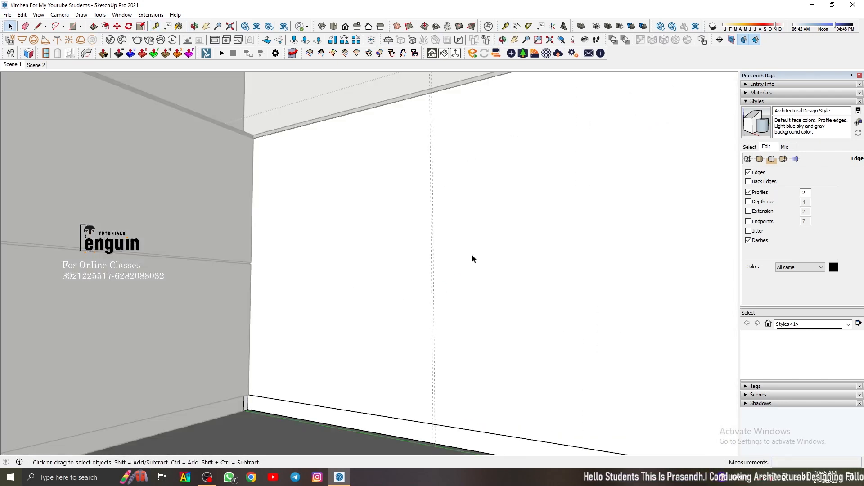
{"action": "key", "text": "r"}
{"action": "left_click", "coordinate": [434, 424]}
{"action": "left_click", "coordinate": [432, 132]}
{"action": "key", "text": "p"}
{"action": "left_click", "coordinate": [420, 175]}
Return to Scene 1 and delete the guides on the right base cabinet.
{"action": "key", "text": "space"}
{"action": "left_click", "coordinate": [14, 65]}
{"action": "left_click", "coordinate": [23, 16]}
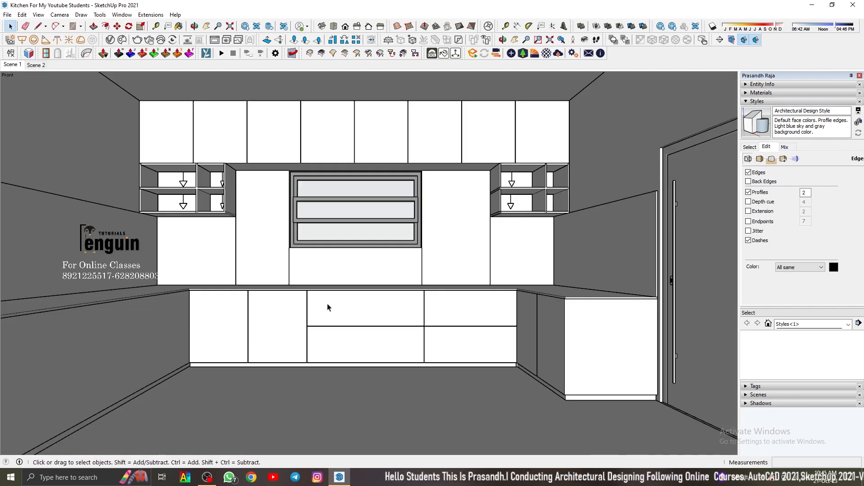
Select the left base cabinet and place vertical guides on its front at 64.5 cm spacing from the near end.
{"action": "left_click", "coordinate": [116, 331]}
{"action": "middle_click_drag", "start_coordinate": [189, 311], "coordinate": [100, 302]}
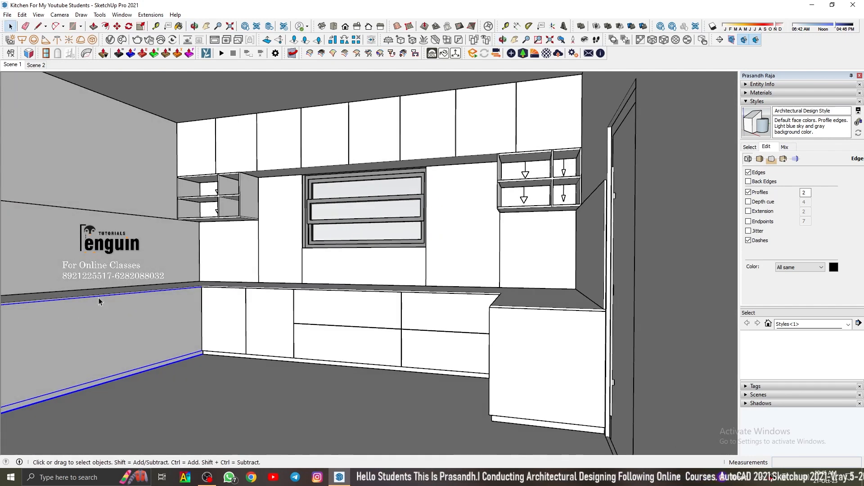
{"action": "scroll", "coordinate": [100, 301], "scroll_direction": "up", "scroll_amount": 4}
{"action": "left_click", "coordinate": [585, 39]}
{"action": "left_click_drag", "start_coordinate": [486, 153], "coordinate": [356, 158]}
{"action": "key", "text": "space"}
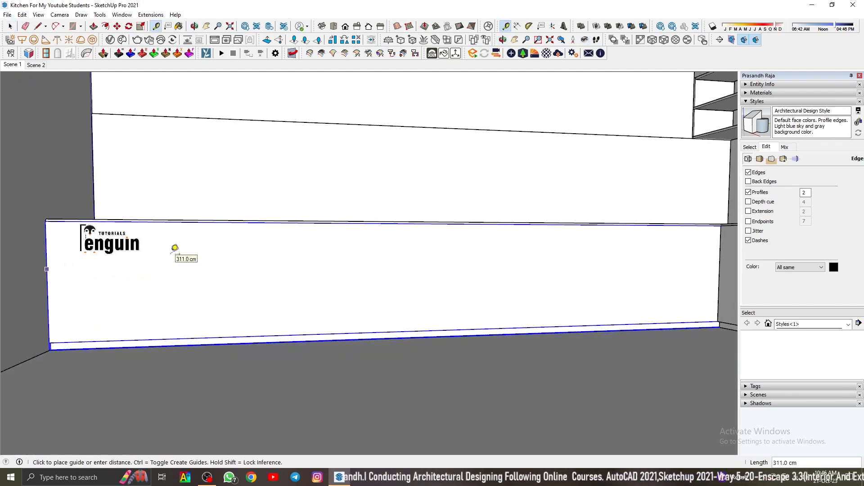
{"action": "key", "text": "space"}
{"action": "scroll", "coordinate": [156, 221], "scroll_direction": "up", "scroll_amount": 1}
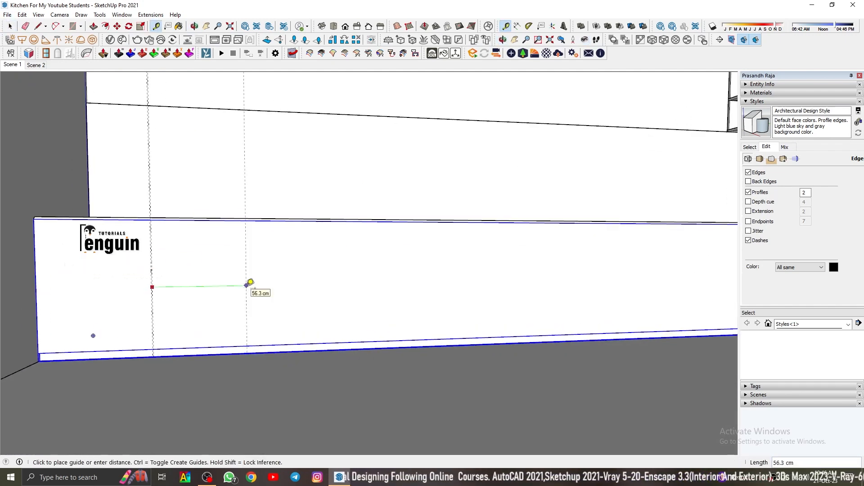
{"action": "scroll", "coordinate": [152, 291], "scroll_direction": "up", "scroll_amount": 5}
{"action": "scroll", "coordinate": [164, 278], "scroll_direction": "down", "scroll_amount": 5}
{"action": "type", "text": "64.5"}
{"action": "key", "text": "Return"}
{"action": "scroll", "coordinate": [294, 265], "scroll_direction": "down", "scroll_amount": 2}
Place further paired vertical guides on the left base cabinet's front, working from the rear corner towards the near end.
{"action": "left_click", "coordinate": [667, 257]}
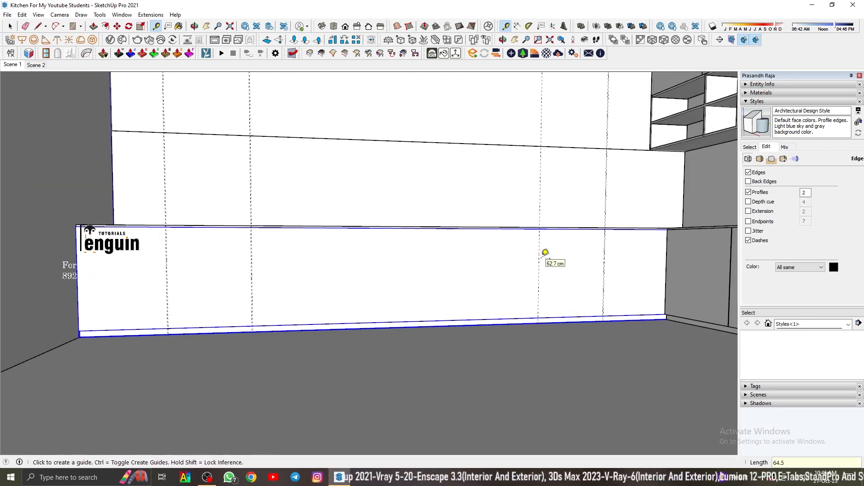
{"action": "scroll", "coordinate": [539, 272], "scroll_direction": "up", "scroll_amount": 3}
{"action": "left_click", "coordinate": [539, 271]}
{"action": "scroll", "coordinate": [424, 268], "scroll_direction": "down", "scroll_amount": 3}
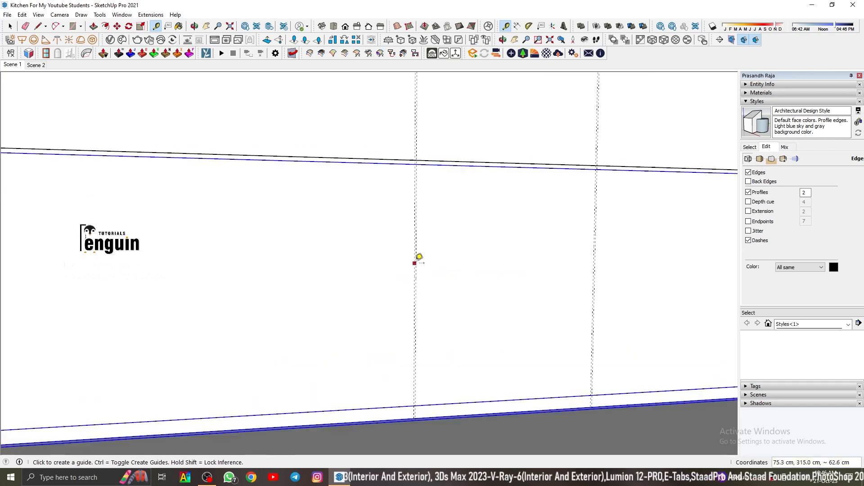
{"action": "left_click", "coordinate": [400, 265]}
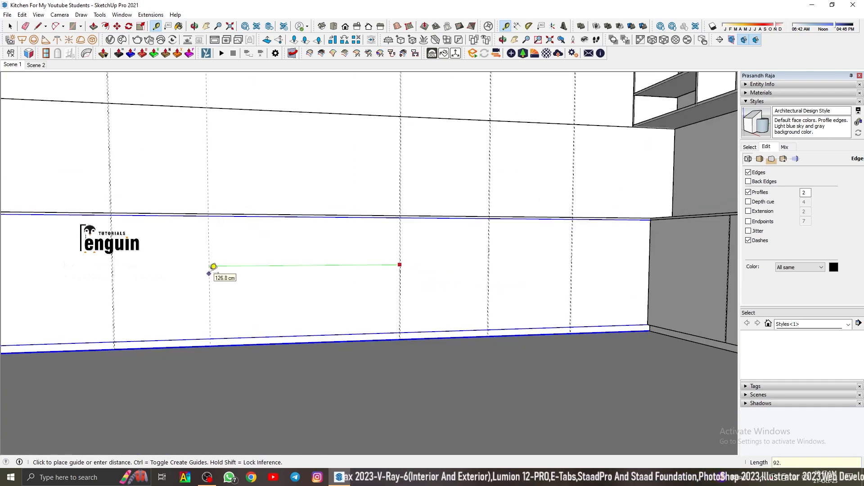
{"action": "scroll", "coordinate": [292, 269], "scroll_direction": "up", "scroll_amount": 3}
{"action": "scroll", "coordinate": [255, 271], "scroll_direction": "up", "scroll_amount": 4}
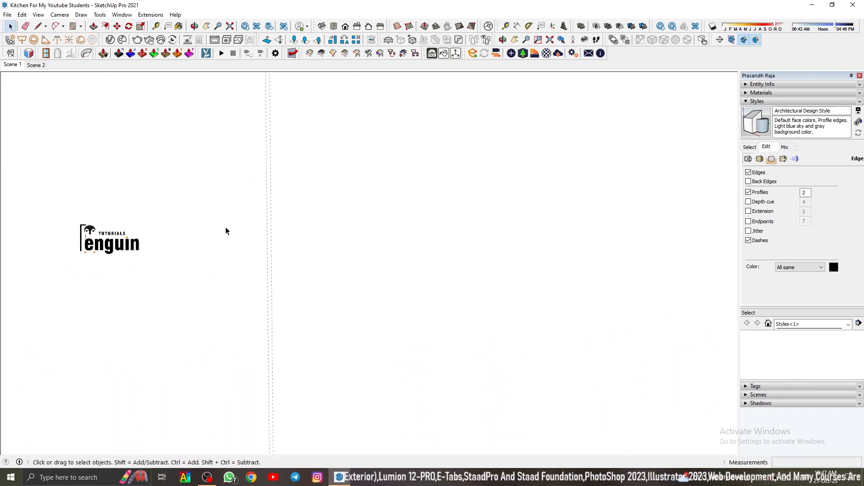
Draw narrow full-height rectangles between the first two guide pairs on the left base cabinet's front.
{"action": "key", "text": "r"}
{"action": "left_click", "coordinate": [246, 397]}
{"action": "left_click", "coordinate": [247, 199]}
{"action": "key", "text": "space"}
{"action": "scroll", "coordinate": [212, 219], "scroll_direction": "down", "scroll_amount": 5}
{"action": "key", "text": "r"}
{"action": "scroll", "coordinate": [412, 383], "scroll_direction": "up", "scroll_amount": 3}
{"action": "left_click", "coordinate": [400, 404]}
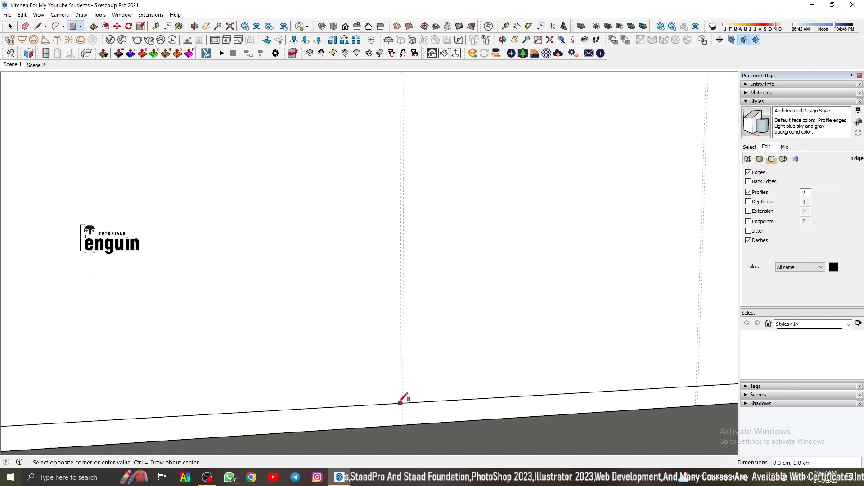
{"action": "scroll", "coordinate": [400, 403], "scroll_direction": "down", "scroll_amount": 4}
{"action": "left_click", "coordinate": [401, 203]}
Draw matching narrow full-height rectangles at the remaining guide pairs on the left base cabinet's front.
{"action": "scroll", "coordinate": [477, 362], "scroll_direction": "up", "scroll_amount": 2}
{"action": "left_click", "coordinate": [509, 419]}
{"action": "scroll", "coordinate": [509, 418], "scroll_direction": "down", "scroll_amount": 3}
{"action": "scroll", "coordinate": [474, 182], "scroll_direction": "up", "scroll_amount": 4}
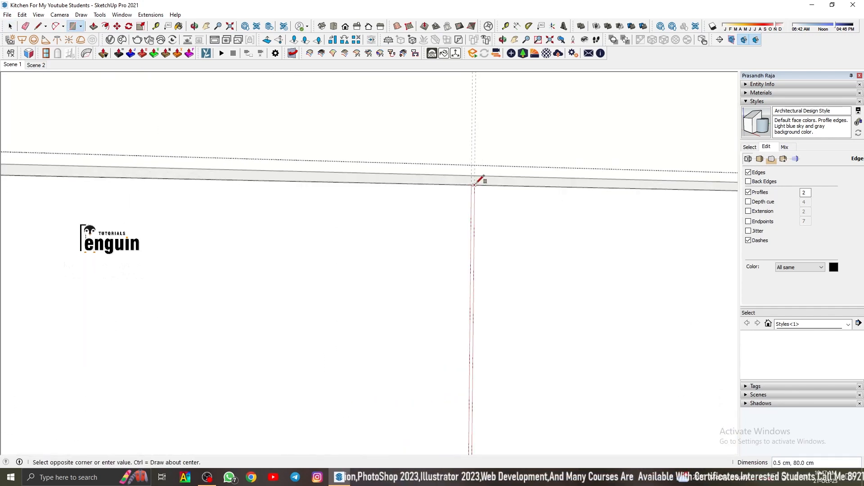
{"action": "left_click", "coordinate": [475, 182]}
{"action": "scroll", "coordinate": [474, 182], "scroll_direction": "down", "scroll_amount": 5}
{"action": "scroll", "coordinate": [245, 347], "scroll_direction": "up", "scroll_amount": 4}
{"action": "left_click", "coordinate": [245, 347]}
{"action": "scroll", "coordinate": [245, 347], "scroll_direction": "down", "scroll_amount": 4}
{"action": "left_click", "coordinate": [169, 430]}
{"action": "scroll", "coordinate": [168, 430], "scroll_direction": "down", "scroll_amount": 4}
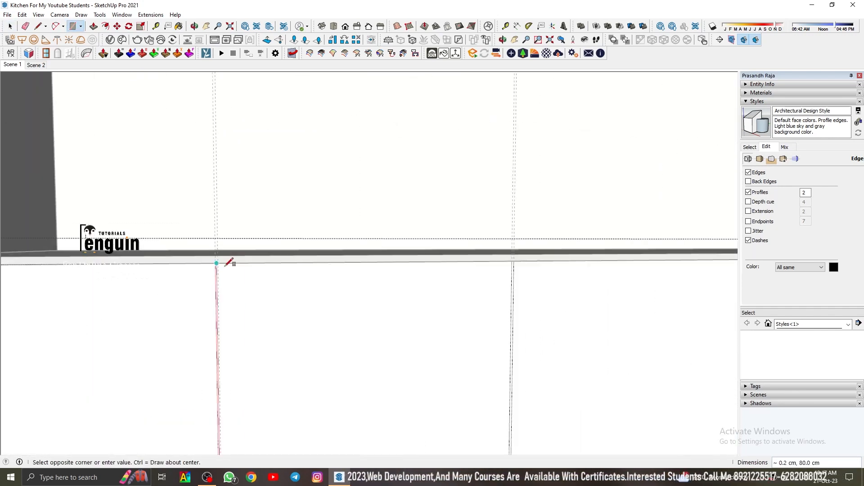
{"action": "scroll", "coordinate": [225, 261], "scroll_direction": "up", "scroll_amount": 3}
{"action": "left_click", "coordinate": [218, 262]}
Push the narrow strips into the left base cabinet's front as door gaps and leave the cabinet's editing.
{"action": "key", "text": "p"}
{"action": "double_click", "coordinate": [215, 296]}
{"action": "scroll", "coordinate": [215, 297], "scroll_direction": "down", "scroll_amount": 4}
{"action": "double_click", "coordinate": [414, 304]}
{"action": "scroll", "coordinate": [472, 265], "scroll_direction": "down", "scroll_amount": 5}
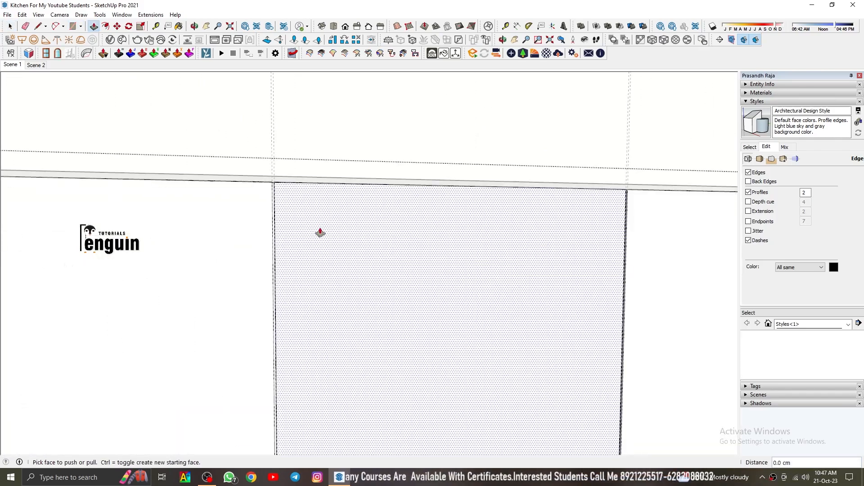
{"action": "scroll", "coordinate": [507, 262], "scroll_direction": "up", "scroll_amount": 3}
{"action": "key", "text": "t"}
{"action": "key", "text": "space"}
{"action": "scroll", "coordinate": [221, 304], "scroll_direction": "down", "scroll_amount": 5}
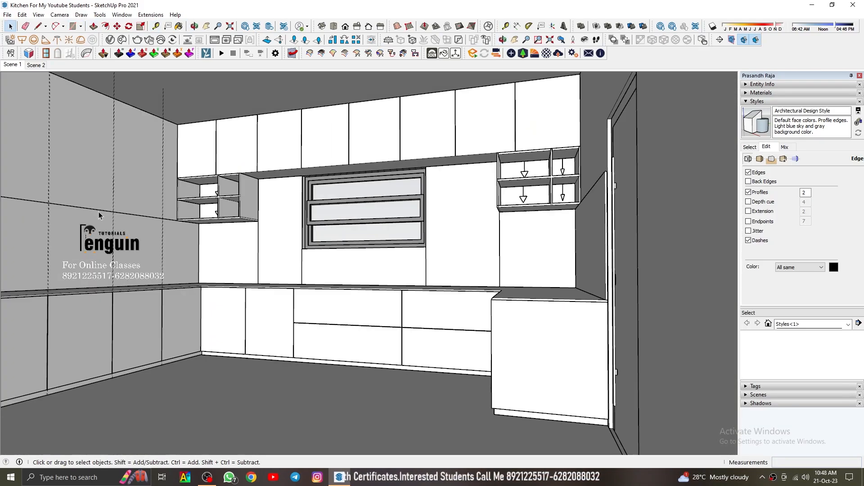
Place closely spaced horizontal guides with a 0.25 cm offset around mid-height on the left base cabinet's front.
{"action": "left_click", "coordinate": [12, 65]}
{"action": "scroll", "coordinate": [455, 189], "scroll_direction": "up", "scroll_amount": 5}
{"action": "left_click", "coordinate": [13, 66]}
{"action": "scroll", "coordinate": [454, 190], "scroll_direction": "up", "scroll_amount": 5}
{"action": "scroll", "coordinate": [420, 201], "scroll_direction": "down", "scroll_amount": 5}
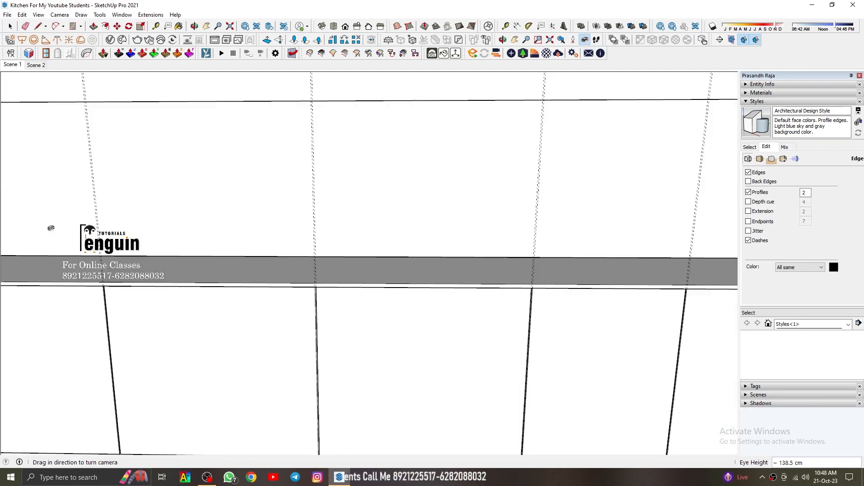
{"action": "scroll", "coordinate": [421, 201], "scroll_direction": "up", "scroll_amount": 2}
{"action": "key", "text": "t"}
{"action": "scroll", "coordinate": [301, 326], "scroll_direction": "up", "scroll_amount": 2}
{"action": "left_click", "coordinate": [298, 317]}
{"action": "type", "text": "0.25"}
{"action": "key", "text": "Return"}
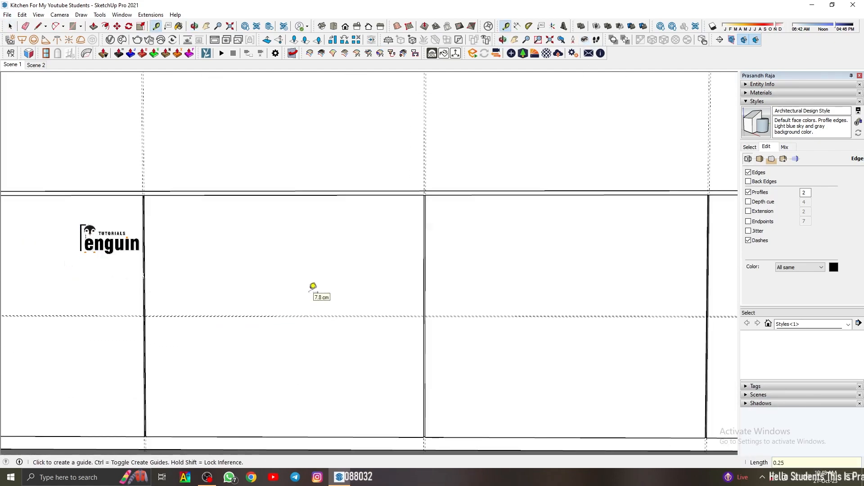
Draw a thin horizontal strip between the guides across a middle bay of the left base cabinet and push it in 0.5 cm.
{"action": "scroll", "coordinate": [367, 320], "scroll_direction": "down", "scroll_amount": 5}
{"action": "key", "text": "r"}
{"action": "scroll", "coordinate": [127, 250], "scroll_direction": "up", "scroll_amount": 5}
{"action": "left_click", "coordinate": [128, 248]}
{"action": "scroll", "coordinate": [130, 249], "scroll_direction": "down", "scroll_amount": 5}
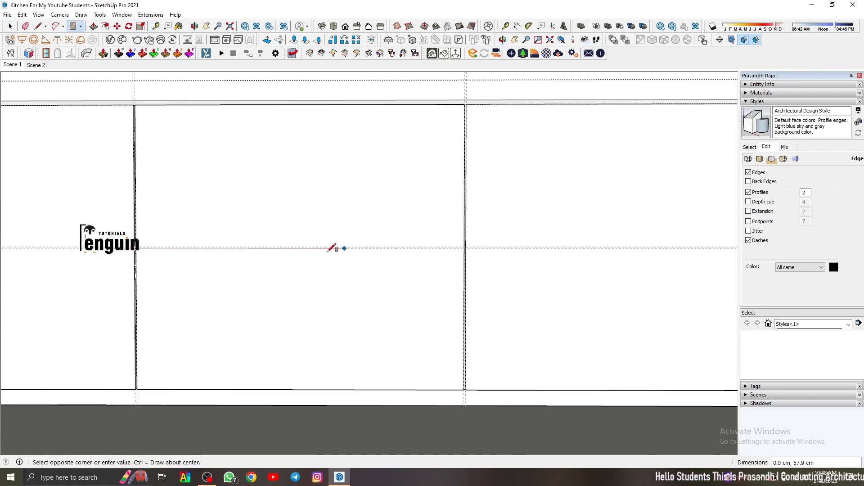
{"action": "scroll", "coordinate": [462, 249], "scroll_direction": "up", "scroll_amount": 5}
{"action": "left_click", "coordinate": [654, 259]}
{"action": "key", "text": "space"}
{"action": "scroll", "coordinate": [678, 251], "scroll_direction": "down", "scroll_amount": 5}
{"action": "scroll", "coordinate": [261, 246], "scroll_direction": "up", "scroll_amount": 5}
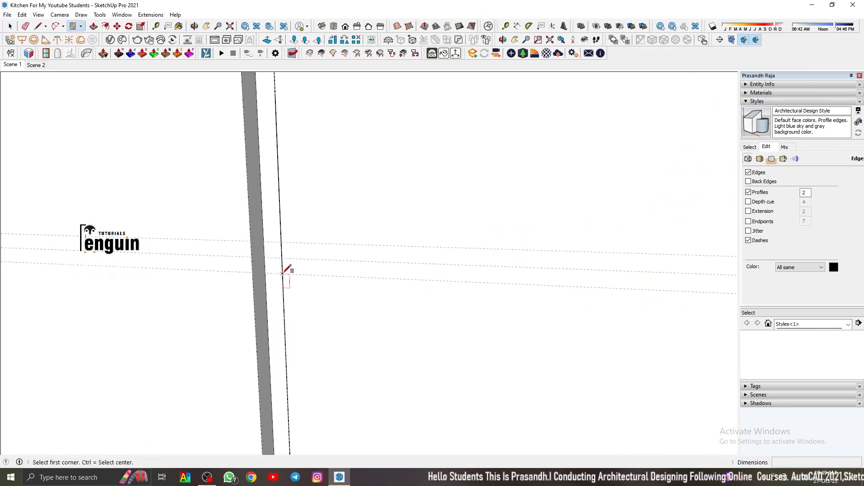
{"action": "left_click", "coordinate": [283, 274]}
{"action": "scroll", "coordinate": [288, 270], "scroll_direction": "down", "scroll_amount": 5}
{"action": "scroll", "coordinate": [630, 244], "scroll_direction": "up", "scroll_amount": 5}
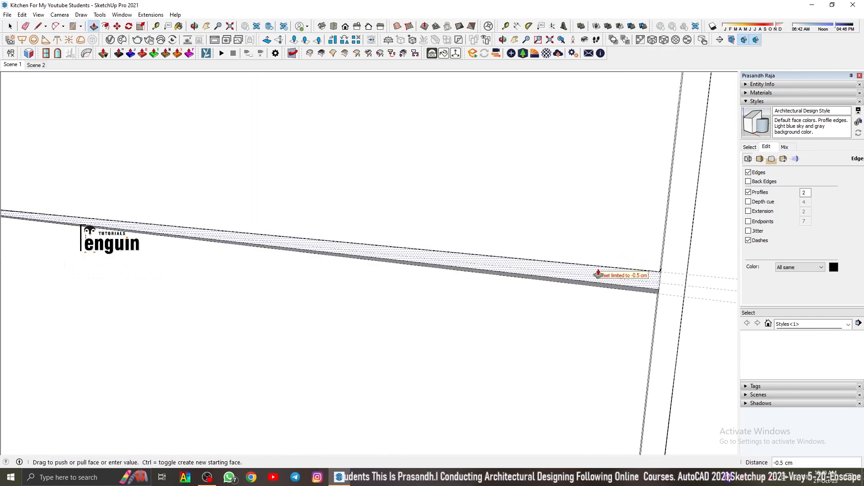
{"action": "left_click", "coordinate": [598, 274]}
Draw a matching thin horizontal strip across the adjacent bay, leave the cabinet's editing and return to Scene 1.
{"action": "scroll", "coordinate": [527, 249], "scroll_direction": "down", "scroll_amount": 5}
{"action": "scroll", "coordinate": [162, 230], "scroll_direction": "up", "scroll_amount": 5}
{"action": "key", "text": "r"}
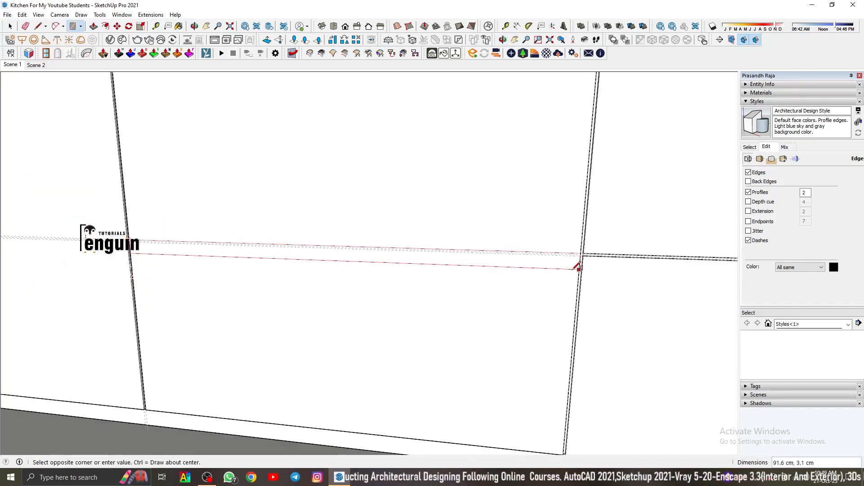
{"action": "left_click", "coordinate": [580, 267]}
{"action": "key", "text": "space"}
{"action": "scroll", "coordinate": [543, 263], "scroll_direction": "down", "scroll_amount": 3}
{"action": "key", "text": "space"}
{"action": "left_click", "coordinate": [13, 65]}
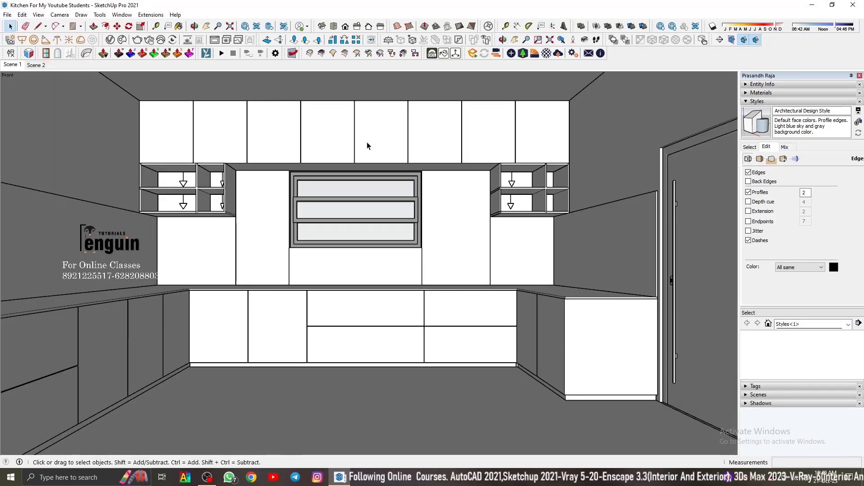
{"action": "scroll", "coordinate": [233, 190], "scroll_direction": "up", "scroll_amount": 3}
{"action": "middle_click_drag", "start_coordinate": [297, 199], "coordinate": [244, 212]}
{"action": "left_click", "coordinate": [594, 259]}
{"action": "middle_click_drag", "start_coordinate": [509, 243], "coordinate": [562, 252]}
{"action": "scroll", "coordinate": [517, 194], "scroll_direction": "up", "scroll_amount": 5}
{"action": "middle_click_drag", "start_coordinate": [500, 180], "coordinate": [465, 158]}
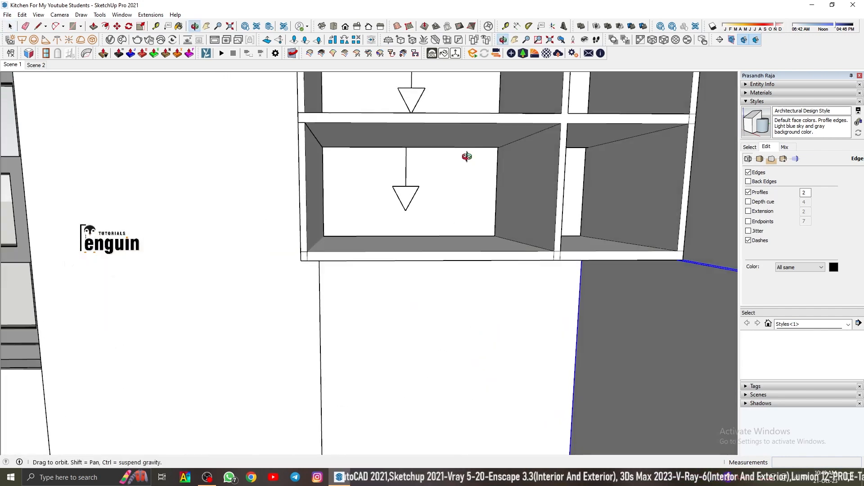
{"action": "left_click", "coordinate": [13, 65]}
Place a 0.5 cm guide under the upper cabinets above the window, draw a narrow strip along it and make the strip a group.
{"action": "left_click", "coordinate": [314, 246]}
{"action": "scroll", "coordinate": [314, 247], "scroll_direction": "up", "scroll_amount": 2}
{"action": "middle_click_drag", "start_coordinate": [313, 251], "coordinate": [174, 101]}
{"action": "key", "text": "t"}
{"action": "left_click", "coordinate": [369, 186]}
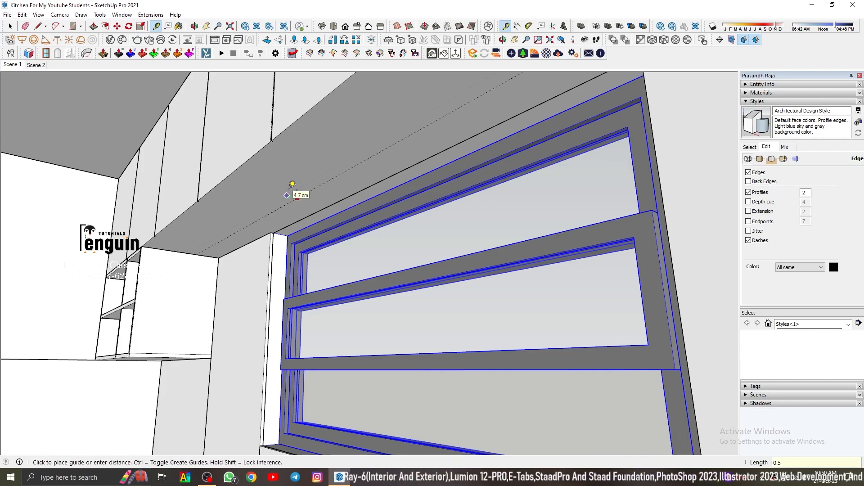
{"action": "key", "text": "Return"}
{"action": "scroll", "coordinate": [212, 253], "scroll_direction": "up", "scroll_amount": 5}
{"action": "key", "text": "r"}
{"action": "left_click", "coordinate": [152, 246]}
{"action": "scroll", "coordinate": [153, 246], "scroll_direction": "down", "scroll_amount": 7}
{"action": "scroll", "coordinate": [560, 104], "scroll_direction": "up", "scroll_amount": 7}
{"action": "left_click", "coordinate": [556, 169]}
{"action": "right_click", "coordinate": [551, 171]}
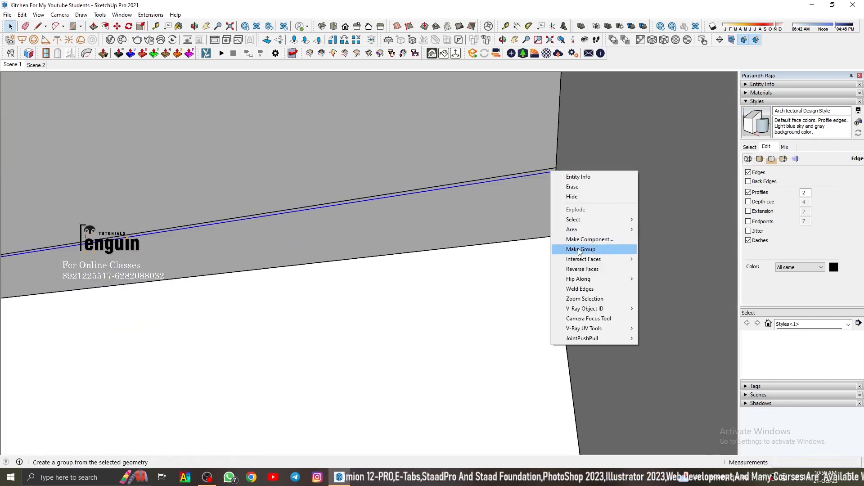
{"action": "left_click", "coordinate": [580, 252]}
Pull the grouped strip downward into a long valance panel above the window, between the two open shelf units.
{"action": "double_click", "coordinate": [550, 172]}
{"action": "key", "text": "p"}
{"action": "left_click", "coordinate": [550, 173]}
{"action": "left_click", "coordinate": [552, 286]}
{"action": "key", "text": "space"}
{"action": "scroll", "coordinate": [380, 179], "scroll_direction": "down", "scroll_amount": 8}
{"action": "middle_click_drag", "start_coordinate": [380, 180], "coordinate": [531, 177]}
{"action": "double_click", "coordinate": [531, 177]}
{"action": "key", "text": "p"}
{"action": "left_click", "coordinate": [532, 177]}
{"action": "left_click", "coordinate": [532, 210]}
{"action": "key", "text": "space"}
{"action": "middle_click_drag", "start_coordinate": [532, 210], "coordinate": [320, 187]}
{"action": "scroll", "coordinate": [320, 188], "scroll_direction": "down", "scroll_amount": 4}
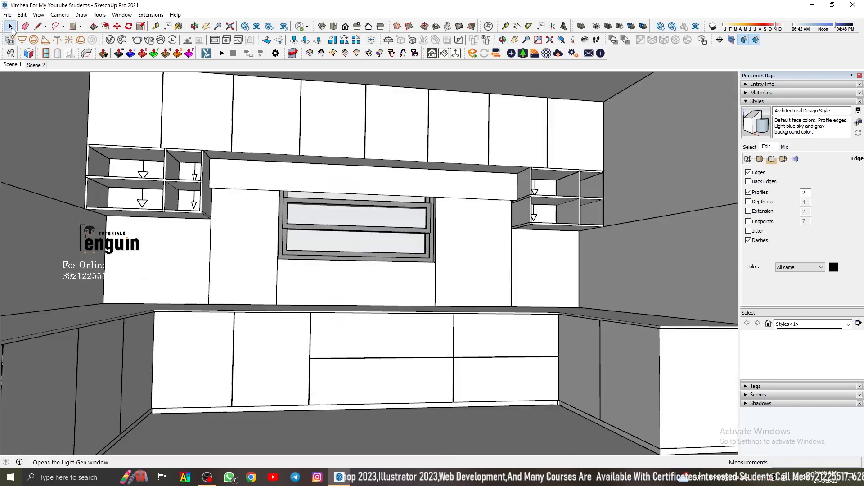
Update Scene 1 and save the model.
{"action": "left_click", "coordinate": [12, 65]}
{"action": "left_click", "coordinate": [757, 102]}
{"action": "left_click", "coordinate": [759, 119]}
{"action": "left_click", "coordinate": [747, 129]}
{"action": "left_click", "coordinate": [406, 276]}
{"action": "middle_click_drag", "start_coordinate": [360, 216], "coordinate": [465, 106]}
{"action": "left_click", "coordinate": [12, 64]}
{"action": "left_click", "coordinate": [7, 15]}
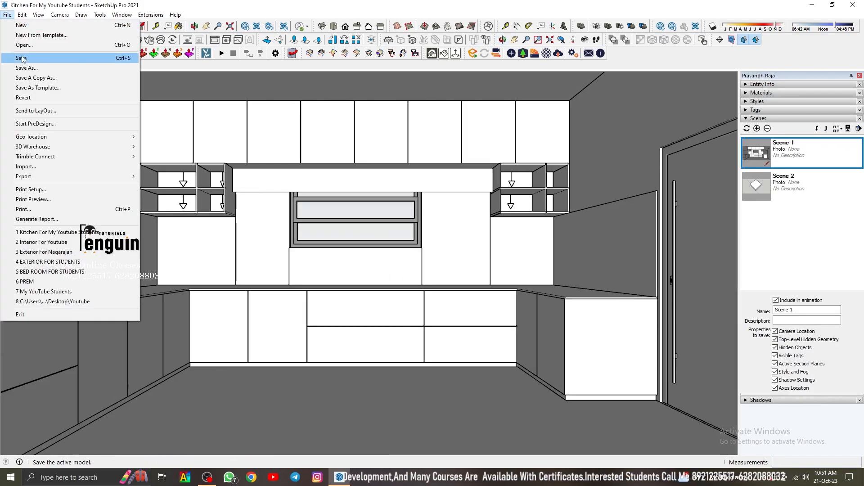
{"action": "scroll", "coordinate": [430, 201], "scroll_direction": "up", "scroll_amount": 4}
{"action": "middle_click_drag", "start_coordinate": [429, 201], "coordinate": [673, 261]}
{"action": "left_click", "coordinate": [12, 65]}
{"action": "left_click", "coordinate": [7, 14]}
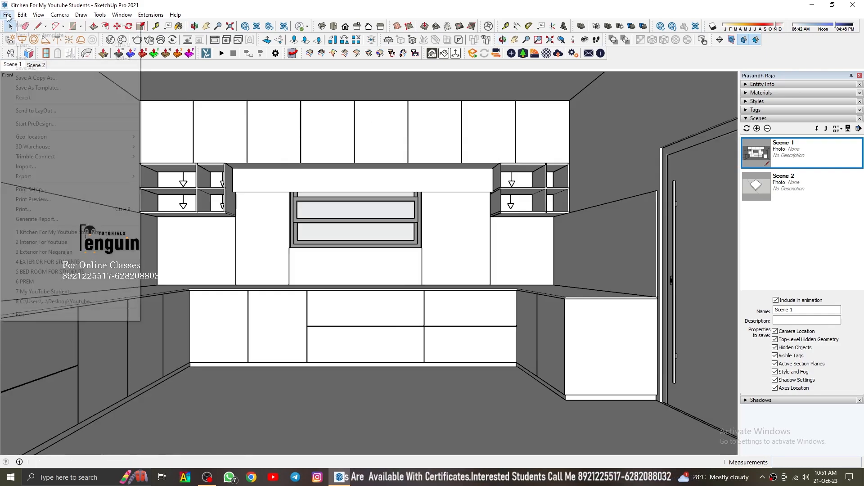
{"action": "left_click", "coordinate": [15, 56]}
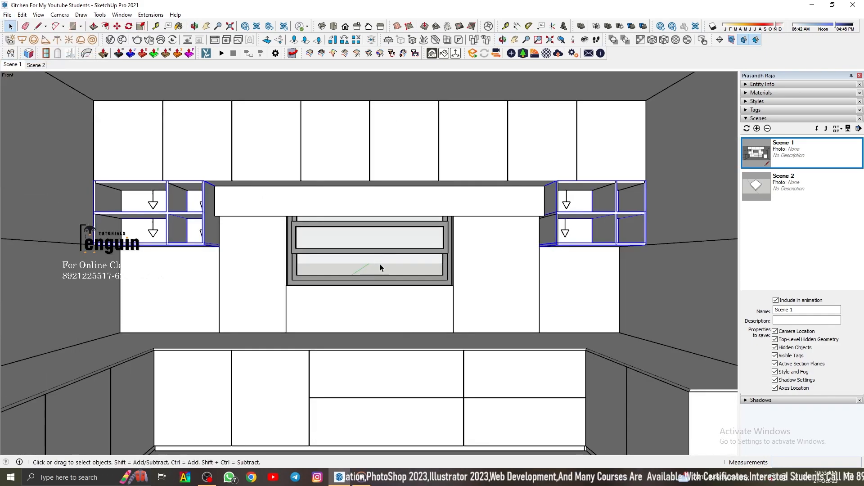
Isolate the two open shelf units by hiding the rest of the model.
{"action": "middle_click_drag", "start_coordinate": [380, 266], "coordinate": [439, 261]}
{"action": "scroll", "coordinate": [149, 188], "scroll_direction": "up", "scroll_amount": 5}
{"action": "left_click", "coordinate": [12, 65]}
{"action": "scroll", "coordinate": [542, 200], "scroll_direction": "up", "scroll_amount": 5}
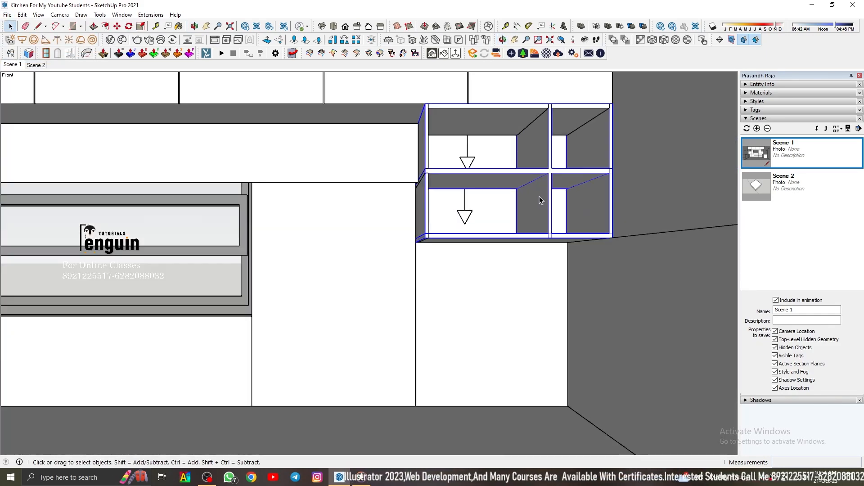
{"action": "scroll", "coordinate": [542, 199], "scroll_direction": "down", "scroll_amount": 5}
{"action": "scroll", "coordinate": [201, 214], "scroll_direction": "up", "scroll_amount": 4}
{"action": "left_click", "coordinate": [12, 65]}
{"action": "key", "text": "h"}
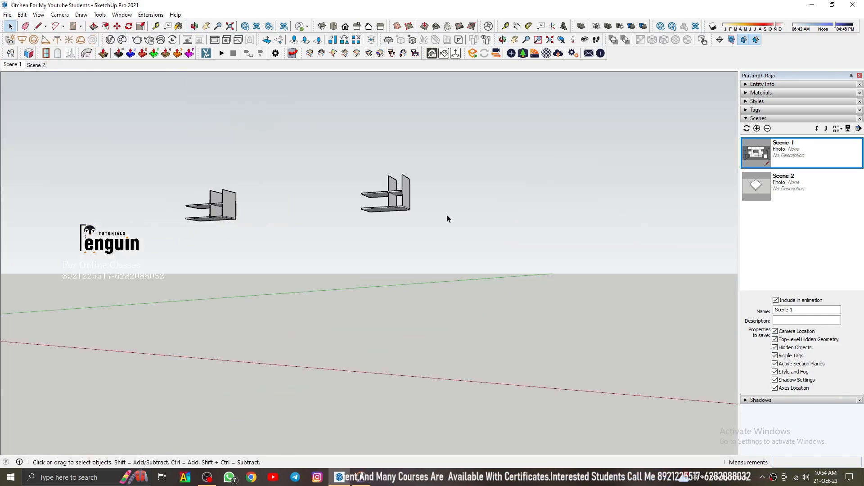
Open a shelf unit for editing and place guides on it with the values 18 and 1.5.
{"action": "scroll", "coordinate": [362, 220], "scroll_direction": "up", "scroll_amount": 6}
{"action": "middle_click_drag", "start_coordinate": [447, 214], "coordinate": [361, 210]}
{"action": "double_click", "coordinate": [362, 220]}
{"action": "key", "text": "t"}
{"action": "left_click", "coordinate": [380, 219]}
{"action": "type", "text": "18"}
{"action": "key", "text": "Return"}
{"action": "type", "text": "1.5"}
{"action": "key", "text": "Return"}
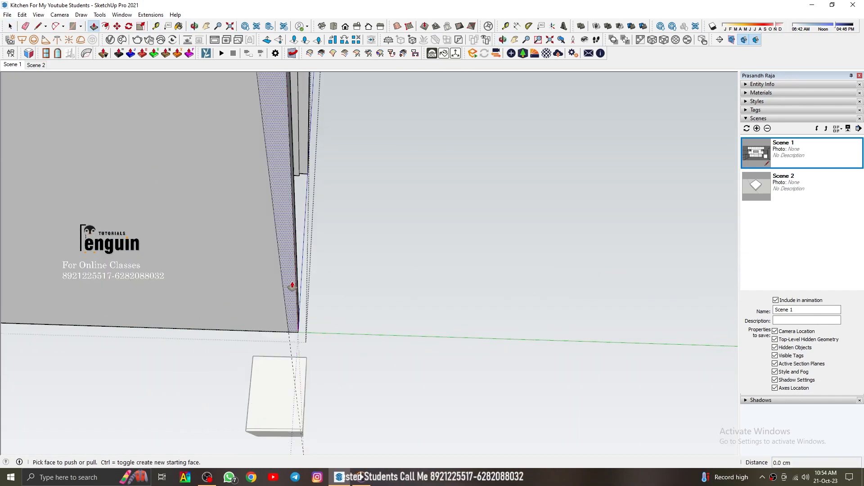
Push/Pull the narrow strip on the shelf unit and start a narrow rectangle along the bottom shelf.
{"action": "middle_click_drag", "start_coordinate": [283, 457], "coordinate": [285, 397]}
{"action": "left_click", "coordinate": [286, 398]}
{"action": "double_click", "coordinate": [285, 397]}
{"action": "scroll", "coordinate": [295, 180], "scroll_direction": "down", "scroll_amount": 4}
{"action": "key", "text": "r"}
{"action": "left_click", "coordinate": [305, 240]}
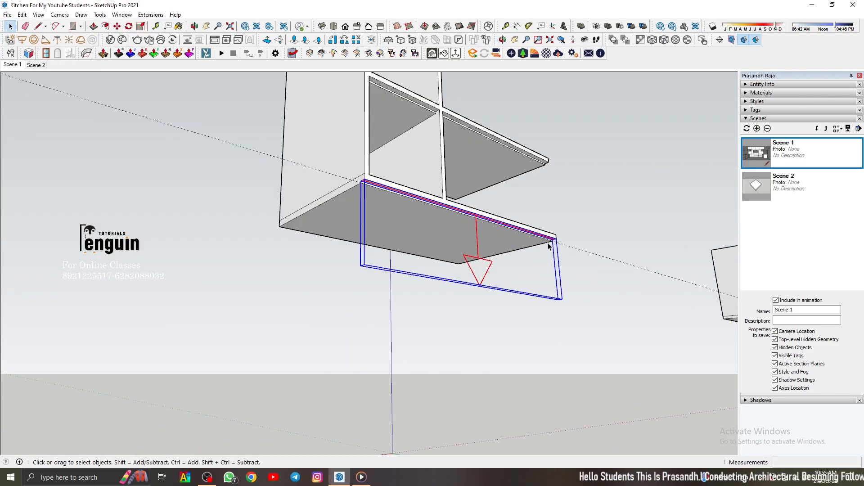
Copy the strip light under the bottom shelf to the matching position on the other shelf unit.
{"action": "middle_click_drag", "start_coordinate": [548, 247], "coordinate": [482, 259]}
{"action": "key", "text": "m"}
{"action": "middle_click_drag", "start_coordinate": [531, 210], "coordinate": [271, 195], "text": "shift"}
{"action": "left_click", "coordinate": [271, 194]}
{"action": "key", "text": "ctrl"}
{"action": "left_click", "coordinate": [508, 208]}
{"action": "middle_click_drag", "start_coordinate": [508, 208], "coordinate": [484, 267], "text": "shift"}
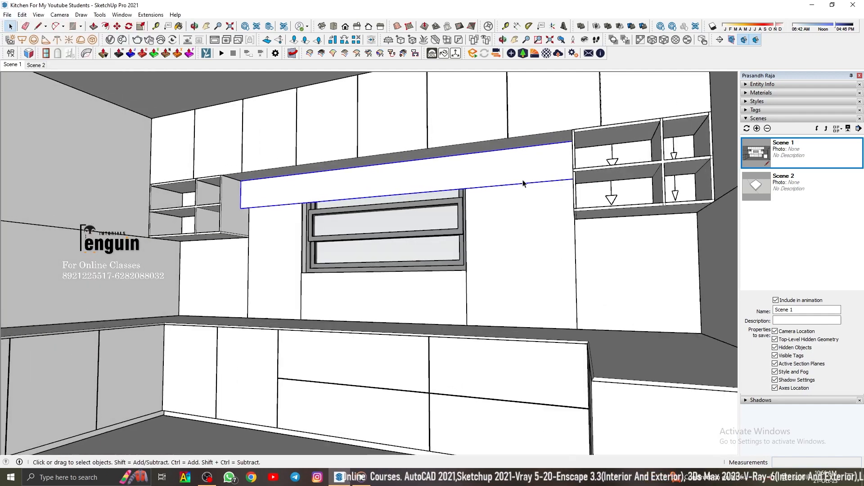
Shorten the long valance panel above the window so that it ends just left of the window.
{"action": "scroll", "coordinate": [525, 183], "scroll_direction": "up", "scroll_amount": 5}
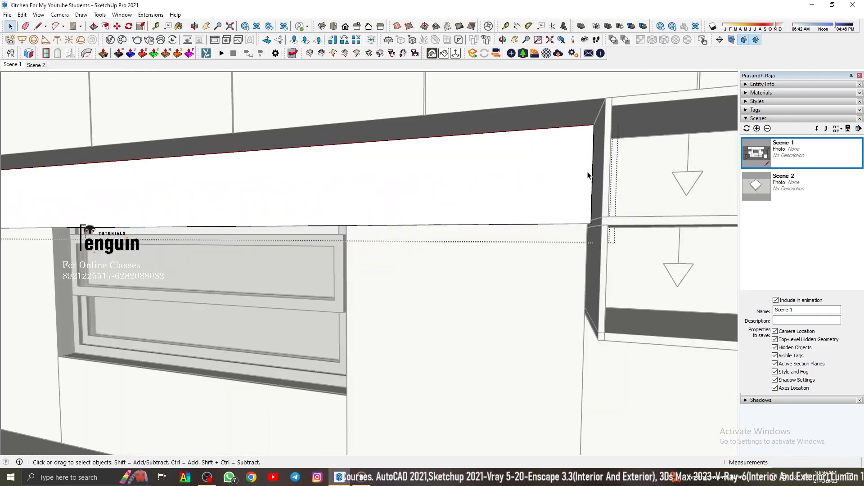
{"action": "scroll", "coordinate": [571, 170], "scroll_direction": "up", "scroll_amount": 3}
{"action": "key", "text": "p"}
{"action": "left_click", "coordinate": [565, 189]}
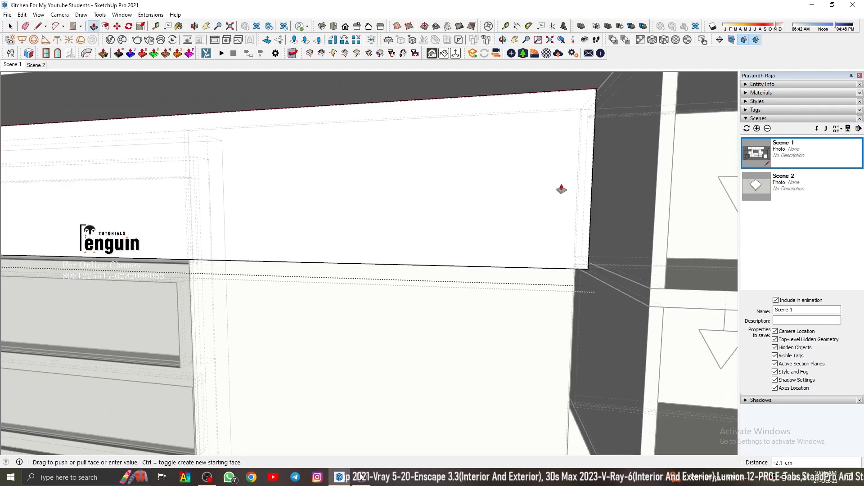
{"action": "scroll", "coordinate": [561, 189], "scroll_direction": "down", "scroll_amount": 5}
{"action": "left_click", "coordinate": [160, 274]}
Reverse the thin face at the shortened panel's window-side end and extend it to the wall as a side return.
{"action": "middle_click_drag", "start_coordinate": [252, 216], "coordinate": [164, 187]}
{"action": "scroll", "coordinate": [164, 187], "scroll_direction": "up", "scroll_amount": 3}
{"action": "left_click", "coordinate": [154, 204]}
{"action": "key", "text": "space"}
{"action": "scroll", "coordinate": [158, 205], "scroll_direction": "up", "scroll_amount": 2}
{"action": "right_click", "coordinate": [166, 207]}
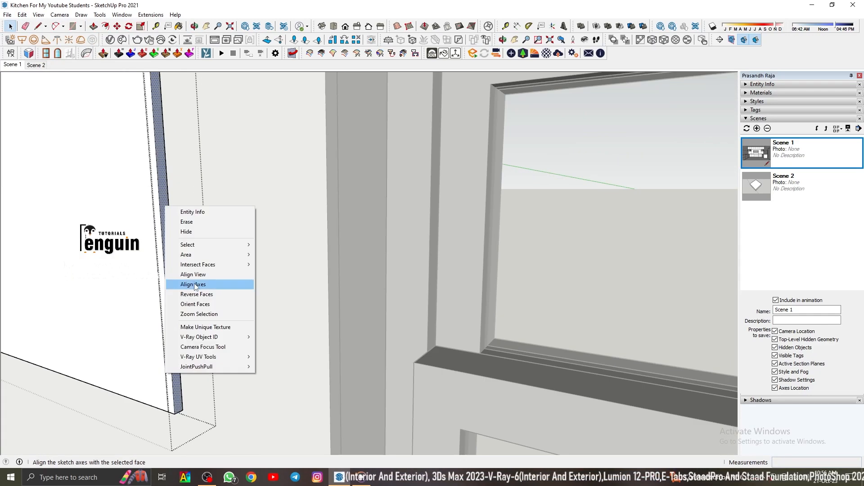
{"action": "left_click", "coordinate": [196, 294]}
{"action": "middle_click_drag", "start_coordinate": [198, 252], "coordinate": [216, 221]}
{"action": "key", "text": "p"}
{"action": "left_click", "coordinate": [380, 235]}
{"action": "key", "text": "space"}
{"action": "left_click", "coordinate": [524, 225]}
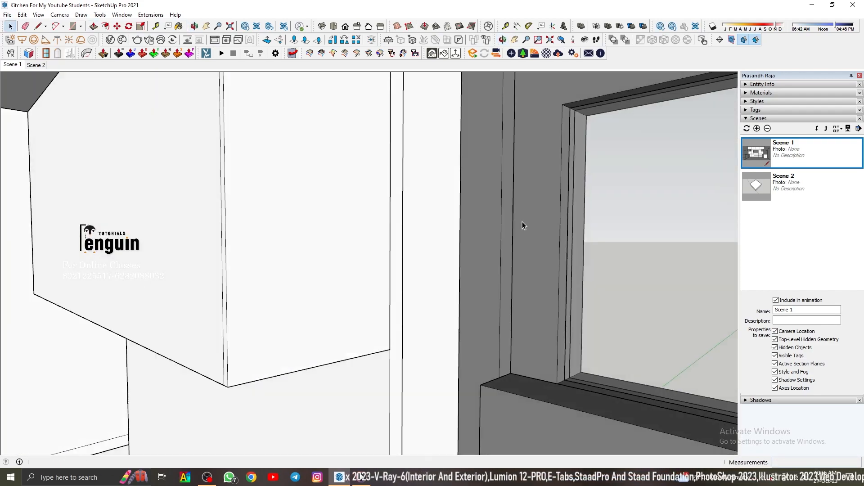
Copy the short valance panel to the right side of the window, against the right shelf unit.
{"action": "left_click", "coordinate": [12, 64]}
{"action": "left_click", "coordinate": [261, 180]}
{"action": "left_click", "coordinate": [117, 26]}
{"action": "scroll", "coordinate": [295, 174], "scroll_direction": "up", "scroll_amount": 5}
{"action": "left_click", "coordinate": [276, 156]}
{"action": "key", "text": "ctrl"}
{"action": "left_click", "coordinate": [683, 151]}
{"action": "middle_click_drag", "start_coordinate": [509, 184], "coordinate": [503, 193]}
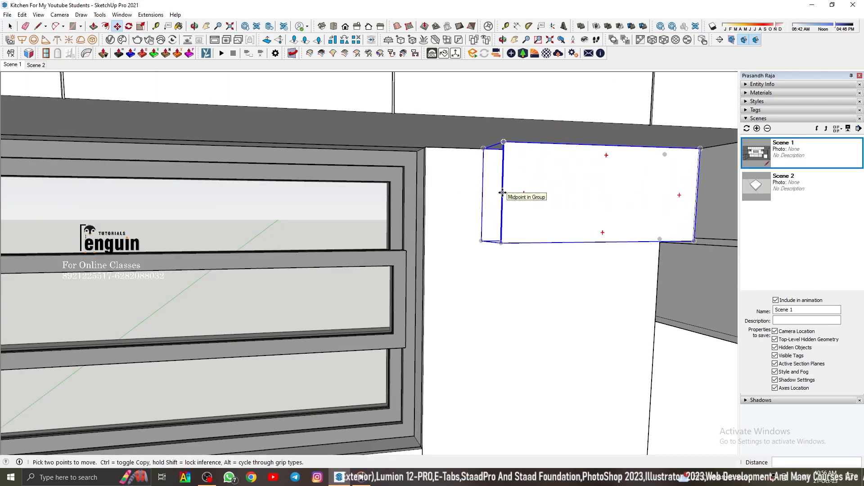
{"action": "left_click", "coordinate": [424, 266]}
Edit the copied panel, reverse its thin window-side face and extend a matching side return to the wall.
{"action": "scroll", "coordinate": [434, 209], "scroll_direction": "up", "scroll_amount": 5}
{"action": "key", "text": "space"}
{"action": "double_click", "coordinate": [444, 206]}
{"action": "key", "text": "p"}
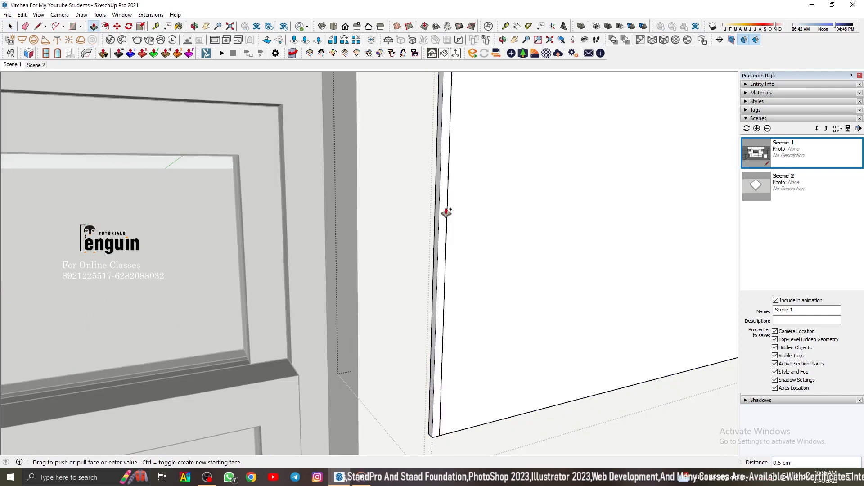
{"action": "key", "text": "space"}
{"action": "right_click", "coordinate": [440, 212]}
{"action": "left_click", "coordinate": [471, 300]}
{"action": "key", "text": "p"}
{"action": "middle_click_drag", "start_coordinate": [581, 224], "coordinate": [262, 210]}
{"action": "key", "text": "space"}
{"action": "left_click", "coordinate": [262, 210]}
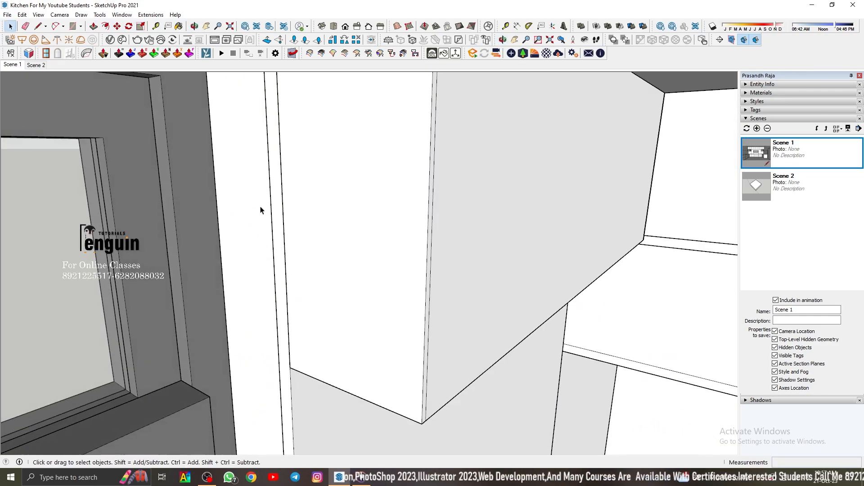
{"action": "left_click", "coordinate": [12, 64]}
{"action": "left_click", "coordinate": [438, 190]}
{"action": "middle_click_drag", "start_coordinate": [487, 243], "coordinate": [295, 122]}
{"action": "left_click", "coordinate": [12, 64]}
{"action": "scroll", "coordinate": [443, 180], "scroll_direction": "down", "scroll_amount": 10}
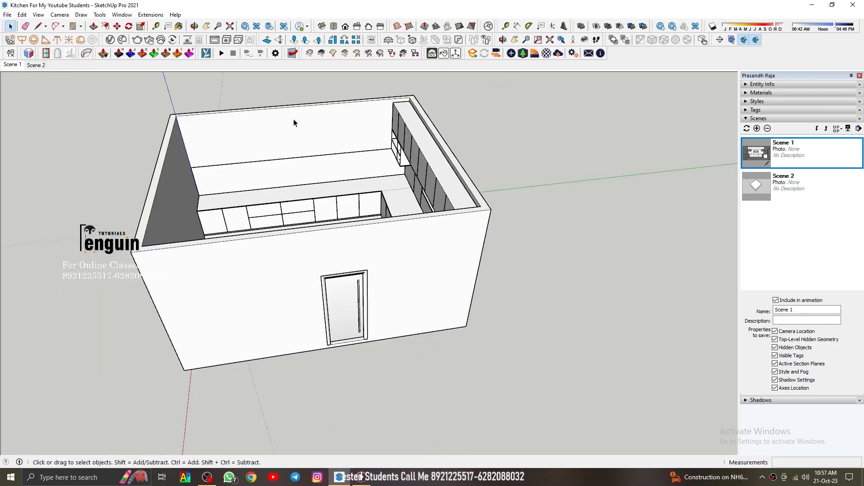
Place guides on the left wall at the existing overhead cabinets' top and bottom heights and at the new cabinet's far end.
{"action": "scroll", "coordinate": [399, 156], "scroll_direction": "up", "scroll_amount": 5}
{"action": "key", "text": "t"}
{"action": "left_click", "coordinate": [414, 75]}
{"action": "left_click", "coordinate": [436, 81]}
{"action": "left_click", "coordinate": [415, 83]}
{"action": "left_click", "coordinate": [430, 126]}
{"action": "scroll", "coordinate": [315, 189], "scroll_direction": "down", "scroll_amount": 1}
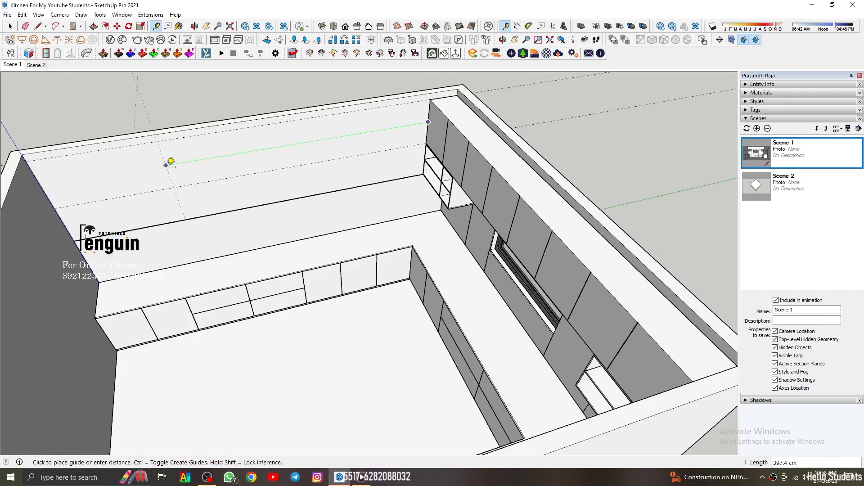
Outline a new overhead cabinet as a rectangle between the guides on the left wall and select it.
{"action": "scroll", "coordinate": [216, 169], "scroll_direction": "up", "scroll_amount": 4}
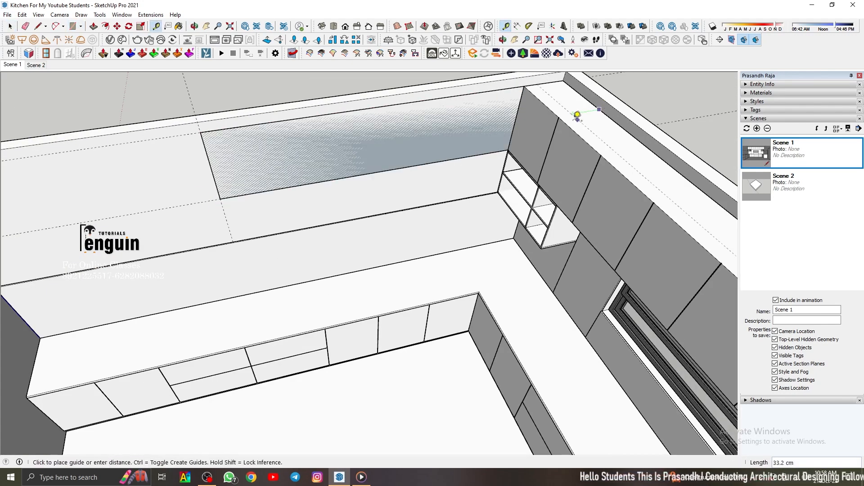
{"action": "left_click", "coordinate": [442, 205]}
{"action": "scroll", "coordinate": [428, 164], "scroll_direction": "down", "scroll_amount": 5}
{"action": "scroll", "coordinate": [434, 147], "scroll_direction": "up", "scroll_amount": 4}
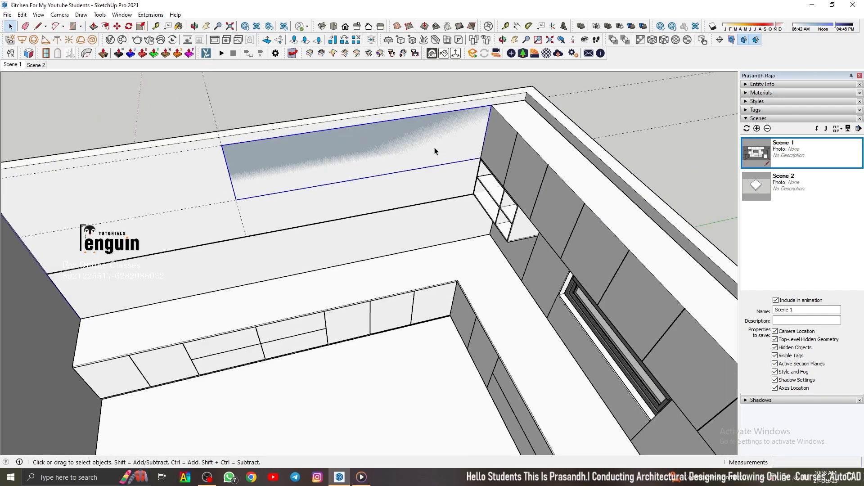
{"action": "middle_click_drag", "start_coordinate": [434, 147], "coordinate": [451, 124]}
{"action": "scroll", "coordinate": [450, 124], "scroll_direction": "up", "scroll_amount": 2}
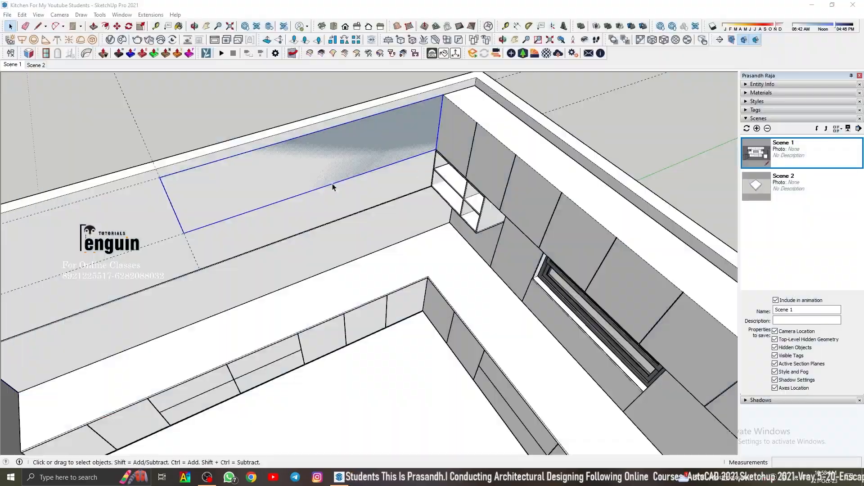
{"action": "middle_click_drag", "start_coordinate": [334, 187], "coordinate": [442, 170]}
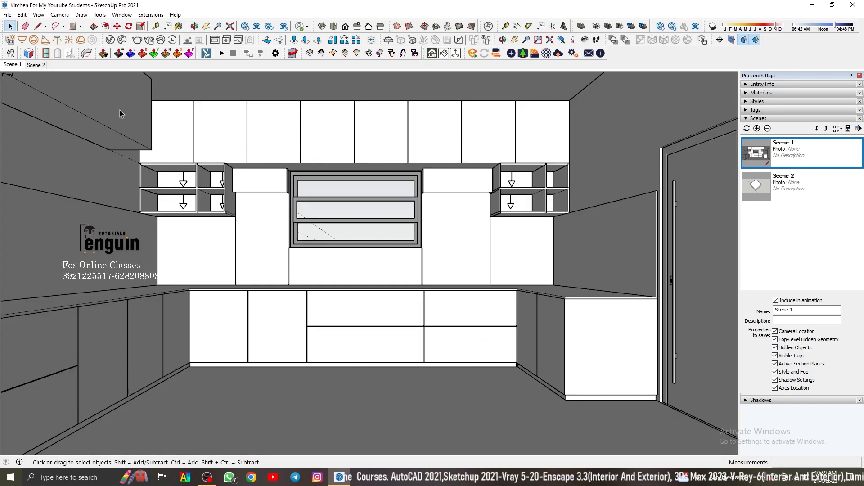
Place door division guides on the new left-wall overhead cabinet using a 64.5 cm offset from its end.
{"action": "middle_click_drag", "start_coordinate": [120, 109], "coordinate": [190, 115]}
{"action": "scroll", "coordinate": [75, 197], "scroll_direction": "up", "scroll_amount": 3}
{"action": "key", "text": "t"}
{"action": "left_click", "coordinate": [68, 203]}
{"action": "middle_click_drag", "start_coordinate": [68, 203], "coordinate": [146, 160]}
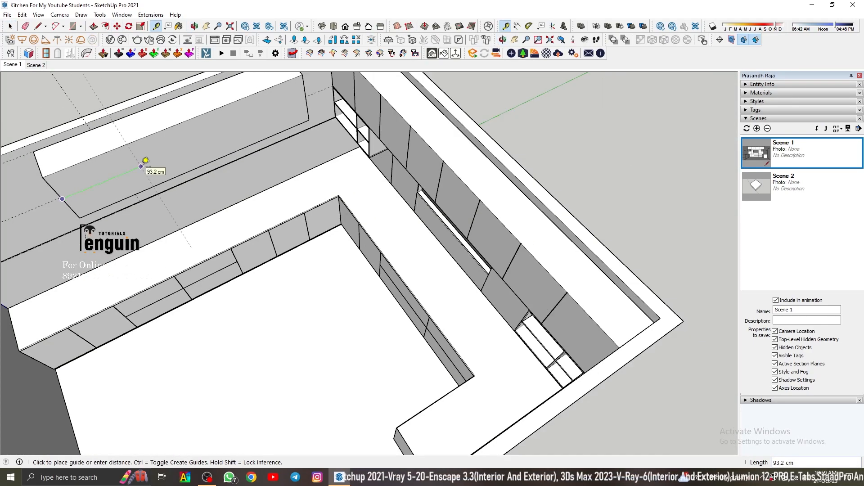
{"action": "scroll", "coordinate": [264, 120], "scroll_direction": "up", "scroll_amount": 4}
{"action": "scroll", "coordinate": [266, 122], "scroll_direction": "down", "scroll_amount": 2}
{"action": "type", "text": "64.5"}
{"action": "key", "text": "Return"}
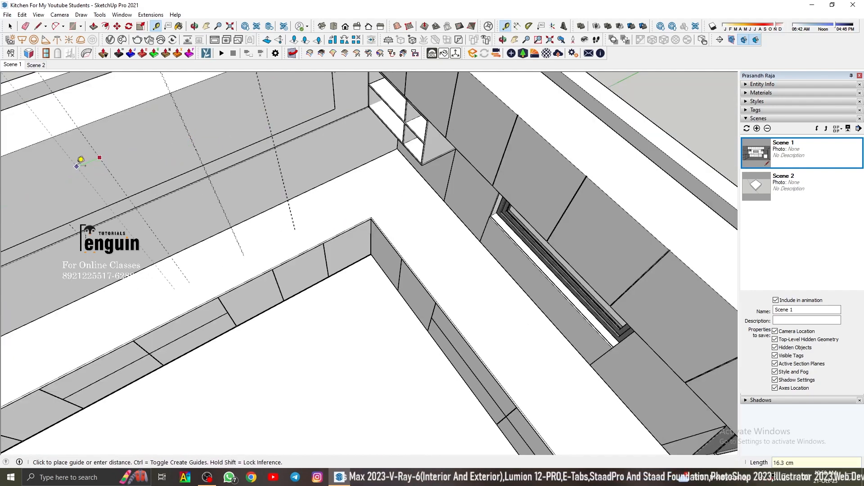
Copy the door gap guides along the left-wall overhead cabinet to mark its further door divisions.
{"action": "key", "text": "space"}
{"action": "scroll", "coordinate": [230, 101], "scroll_direction": "down", "scroll_amount": 5}
{"action": "key", "text": "m"}
{"action": "scroll", "coordinate": [202, 135], "scroll_direction": "up", "scroll_amount": 5}
{"action": "key", "text": "space"}
{"action": "middle_click_drag", "start_coordinate": [203, 135], "coordinate": [274, 98]}
{"action": "left_click_drag", "start_coordinate": [274, 98], "coordinate": [187, 85]}
{"action": "key", "text": "m"}
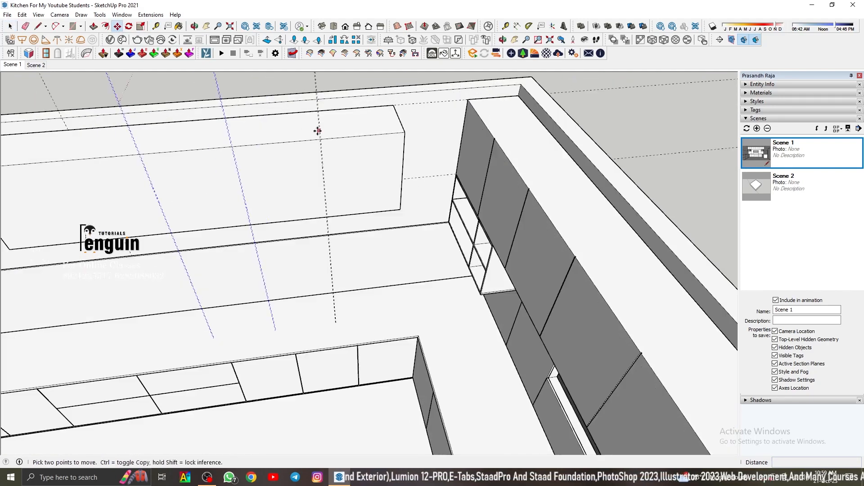
{"action": "left_click", "coordinate": [318, 131]}
{"action": "key", "text": "ctrl"}
{"action": "left_click", "coordinate": [261, 178]}
{"action": "key", "text": "space"}
Edit the left-wall overhead cabinet and draw narrow full-height gap rectangles on its front between the first two guide pairs.
{"action": "double_click", "coordinate": [579, 181]}
{"action": "middle_click_drag", "start_coordinate": [579, 181], "coordinate": [473, 135]}
{"action": "scroll", "coordinate": [434, 260], "scroll_direction": "up", "scroll_amount": 5}
{"action": "key", "text": "r"}
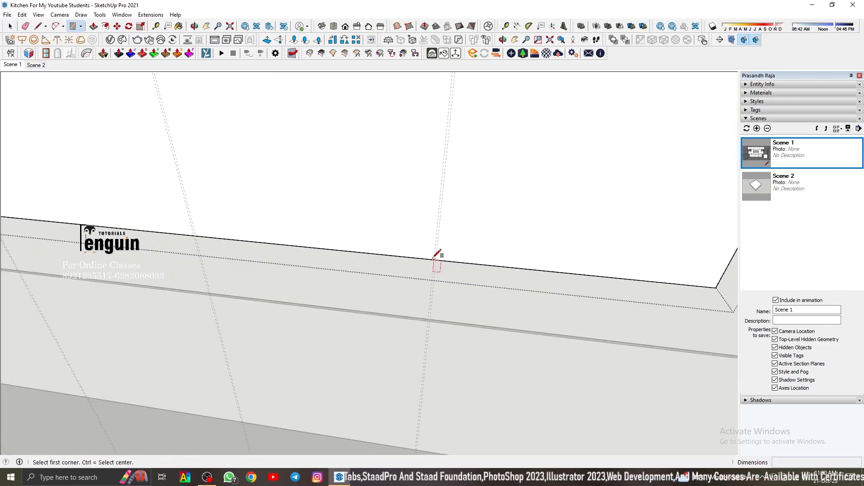
{"action": "left_click", "coordinate": [434, 260]}
{"action": "scroll", "coordinate": [434, 260], "scroll_direction": "down", "scroll_amount": 5}
{"action": "left_click", "coordinate": [447, 171]}
{"action": "scroll", "coordinate": [323, 309], "scroll_direction": "up", "scroll_amount": 5}
{"action": "left_click", "coordinate": [322, 310]}
{"action": "scroll", "coordinate": [322, 310], "scroll_direction": "down", "scroll_amount": 5}
{"action": "left_click", "coordinate": [338, 151]}
Draw the remaining narrow gap rectangles between the other guide pairs on the overhead cabinet's front.
{"action": "left_click", "coordinate": [255, 310]}
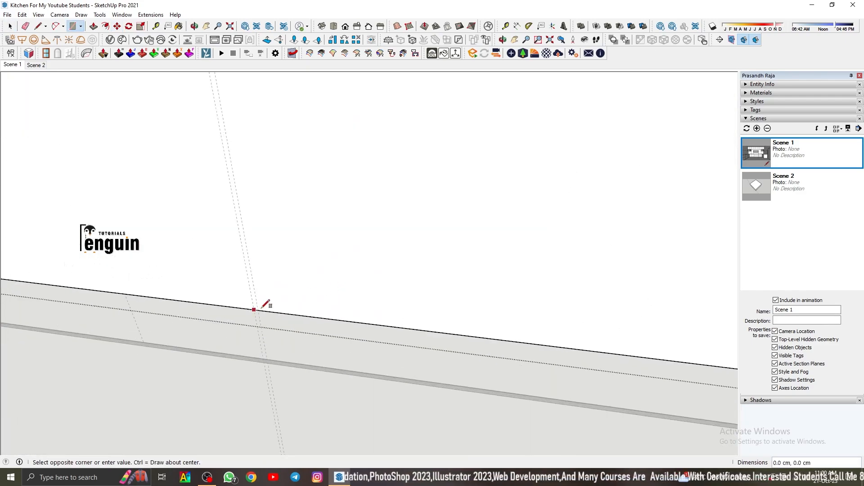
{"action": "scroll", "coordinate": [311, 302], "scroll_direction": "down", "scroll_amount": 5}
{"action": "scroll", "coordinate": [349, 163], "scroll_direction": "up", "scroll_amount": 3}
{"action": "left_click", "coordinate": [349, 163]}
{"action": "scroll", "coordinate": [349, 163], "scroll_direction": "down", "scroll_amount": 4}
{"action": "scroll", "coordinate": [252, 336], "scroll_direction": "up", "scroll_amount": 5}
{"action": "left_click", "coordinate": [252, 337]}
{"action": "scroll", "coordinate": [323, 312], "scroll_direction": "down", "scroll_amount": 5}
{"action": "scroll", "coordinate": [308, 197], "scroll_direction": "up", "scroll_amount": 3}
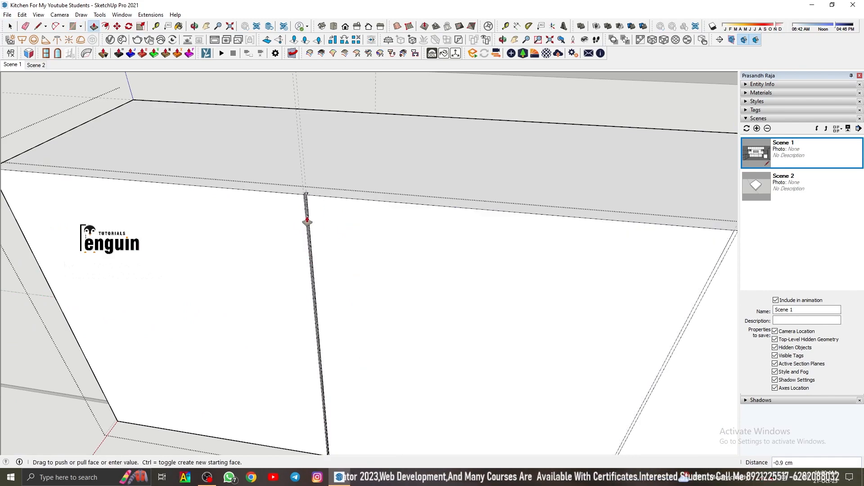
Push the narrow gap strips inward to separate the overhead cabinet's doors and delete all guides.
{"action": "left_click", "coordinate": [307, 220]}
{"action": "scroll", "coordinate": [315, 225], "scroll_direction": "down", "scroll_amount": 4}
{"action": "scroll", "coordinate": [523, 203], "scroll_direction": "up", "scroll_amount": 4}
{"action": "double_click", "coordinate": [523, 204]}
{"action": "scroll", "coordinate": [450, 203], "scroll_direction": "down", "scroll_amount": 6}
{"action": "key", "text": "space"}
{"action": "left_click", "coordinate": [22, 14]}
{"action": "left_click", "coordinate": [106, 93]}
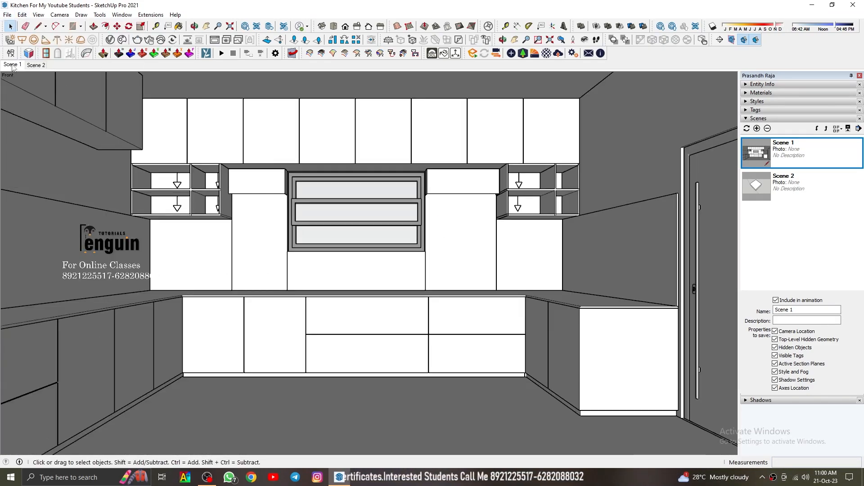
Open the left-wall overhead cabinet for editing and draw a rectangle about 320 cm long along its underside.
{"action": "left_click", "coordinate": [82, 140]}
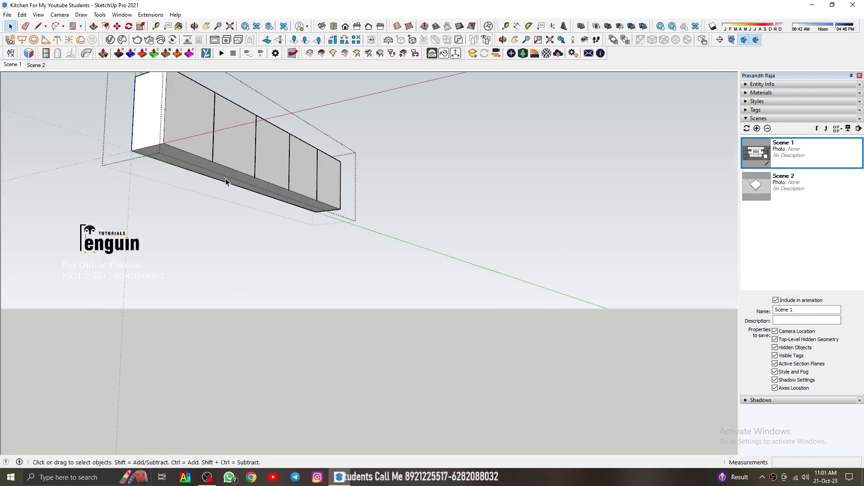
{"action": "scroll", "coordinate": [198, 174], "scroll_direction": "up", "scroll_amount": 3}
{"action": "key", "text": "t"}
{"action": "key", "text": "r"}
{"action": "left_click", "coordinate": [130, 96]}
{"action": "scroll", "coordinate": [498, 255], "scroll_direction": "up", "scroll_amount": 3}
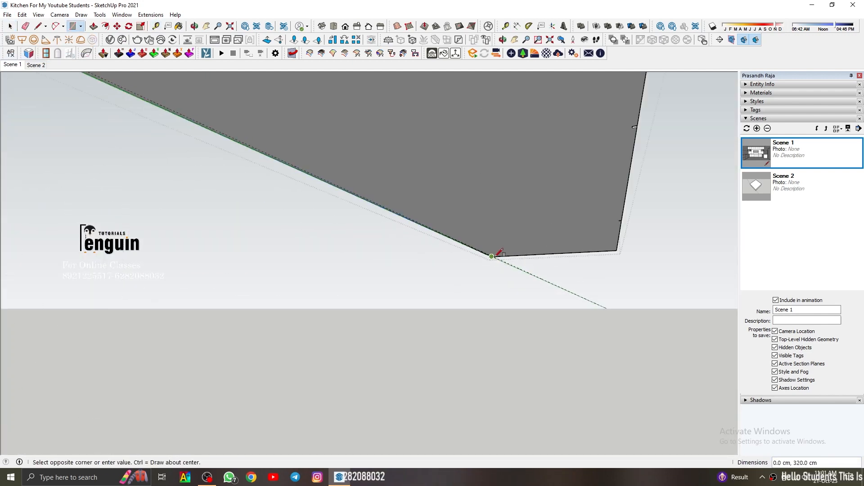
{"action": "left_click", "coordinate": [483, 258]}
{"action": "middle_click_drag", "start_coordinate": [498, 254], "coordinate": [524, 274]}
{"action": "key", "text": "space"}
Add a V-Ray rectangle light along the underside of the left-wall overhead cabinet.
{"action": "left_click", "coordinate": [22, 40]}
{"action": "middle_click_drag", "start_coordinate": [253, 180], "coordinate": [317, 201]}
{"action": "left_click", "coordinate": [317, 201]}
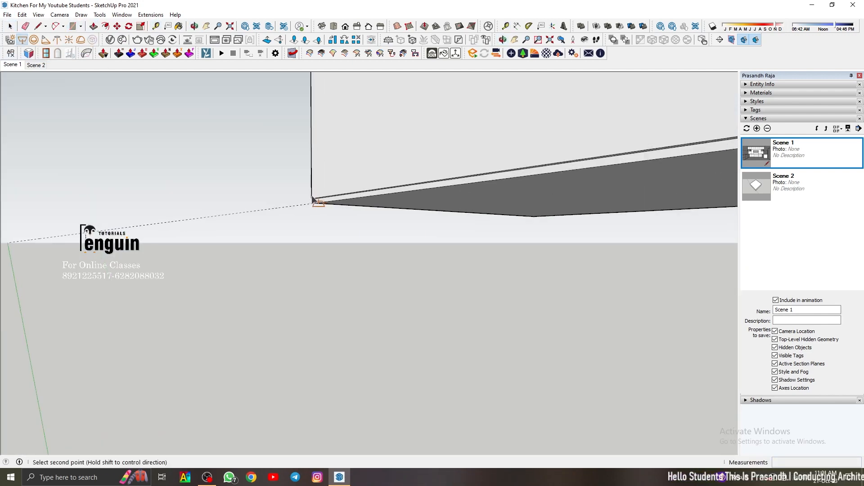
{"action": "scroll", "coordinate": [316, 201], "scroll_direction": "down", "scroll_amount": 4}
{"action": "scroll", "coordinate": [316, 174], "scroll_direction": "up", "scroll_amount": 2}
{"action": "left_click", "coordinate": [315, 173]}
Inspect the left-wall overhead cabinet from Scene 1 and open the V-Ray Asset Editor.
{"action": "left_click", "coordinate": [12, 65]}
{"action": "scroll", "coordinate": [82, 125], "scroll_direction": "up", "scroll_amount": 3}
{"action": "middle_click_drag", "start_coordinate": [83, 125], "coordinate": [147, 120]}
{"action": "scroll", "coordinate": [147, 120], "scroll_direction": "up", "scroll_amount": 3}
{"action": "left_click", "coordinate": [13, 65]}
{"action": "left_click", "coordinate": [110, 40]}
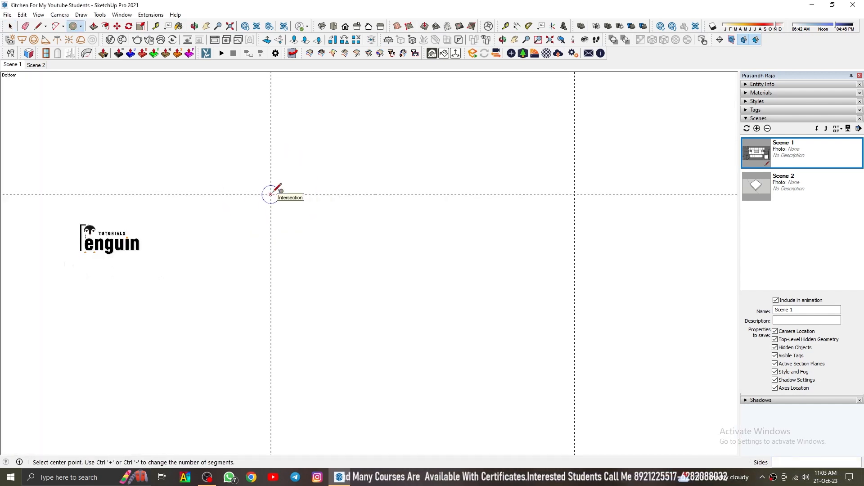
Group the downlight circle drawn at the ceiling guide intersection and open the group for editing.
{"action": "key", "text": "space"}
{"action": "scroll", "coordinate": [272, 194], "scroll_direction": "up", "scroll_amount": 5}
{"action": "double_click", "coordinate": [277, 193]}
{"action": "right_click", "coordinate": [277, 192]}
{"action": "left_click", "coordinate": [301, 271]}
{"action": "scroll", "coordinate": [276, 196], "scroll_direction": "up", "scroll_amount": 2}
{"action": "double_click", "coordinate": [277, 198]}
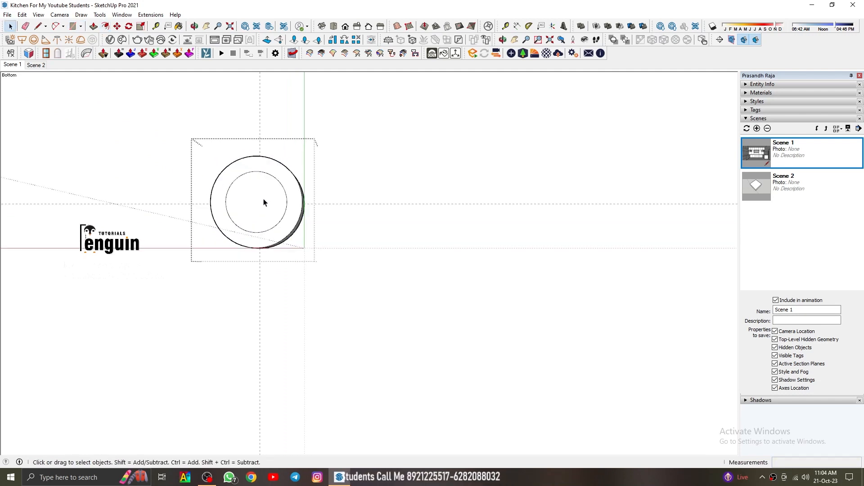
Close the finished ceiling downlight and copy it along the ceiling guide.
{"action": "scroll", "coordinate": [261, 239], "scroll_direction": "down", "scroll_amount": 4}
{"action": "left_click", "coordinate": [263, 250]}
{"action": "left_click", "coordinate": [260, 232]}
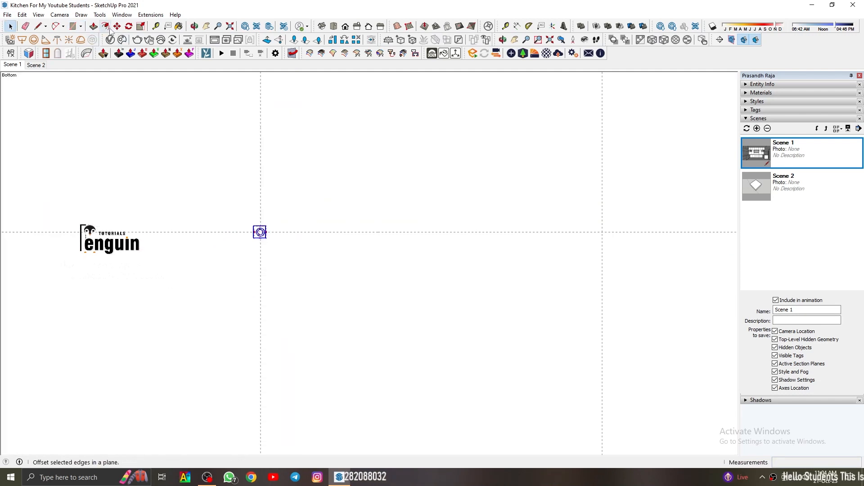
{"action": "left_click", "coordinate": [117, 26]}
{"action": "scroll", "coordinate": [259, 238], "scroll_direction": "down", "scroll_amount": 3}
{"action": "key", "text": "ctrl"}
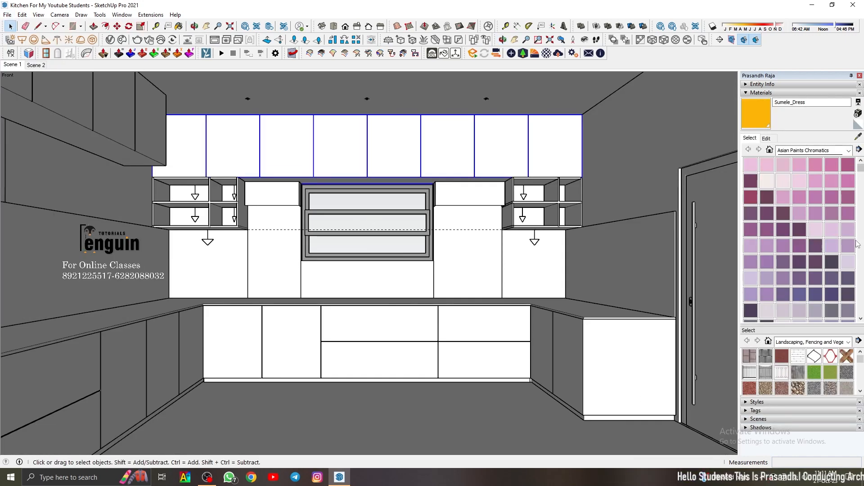
Import the Tiles Marble White 03 180cm material from Chaos Cosmos and open its settings for editing.
{"action": "scroll", "coordinate": [795, 299], "scroll_direction": "down", "scroll_amount": 3}
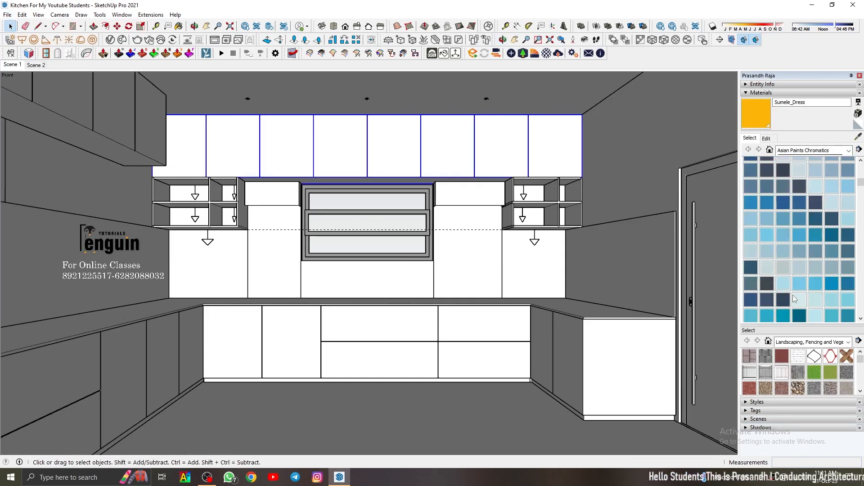
{"action": "right_click", "coordinate": [483, 396]}
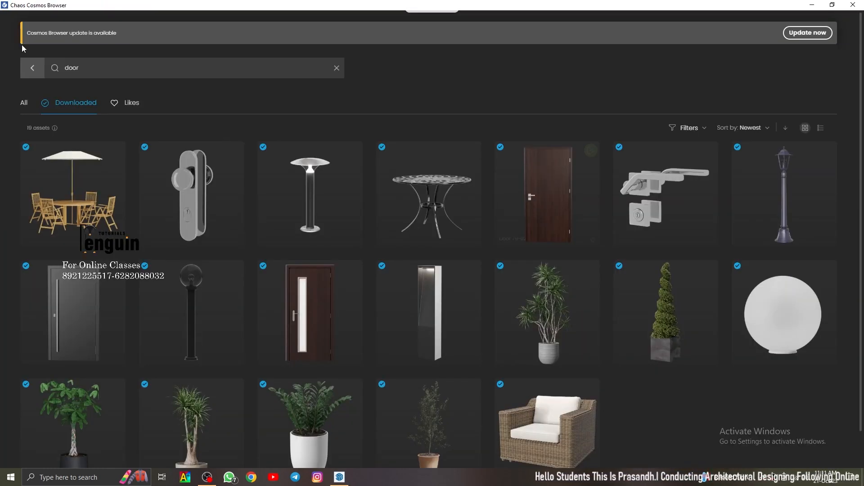
{"action": "left_click", "coordinate": [54, 204]}
{"action": "left_click", "coordinate": [64, 366]}
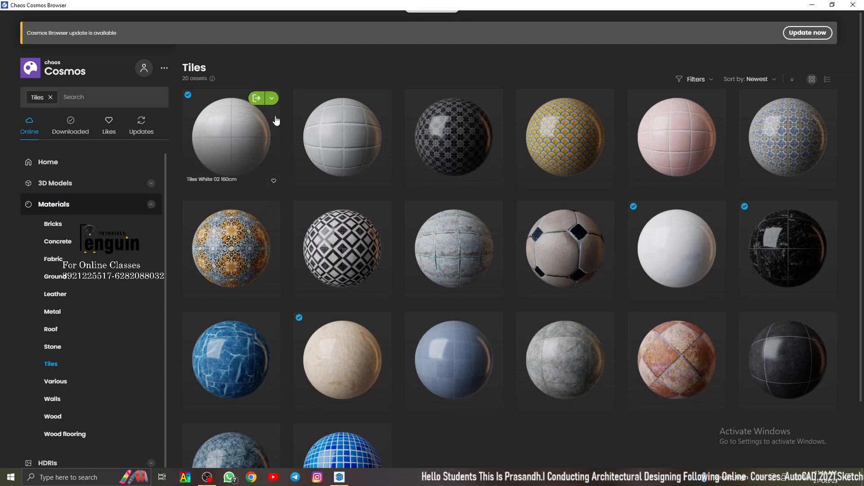
{"action": "left_click", "coordinate": [701, 210]}
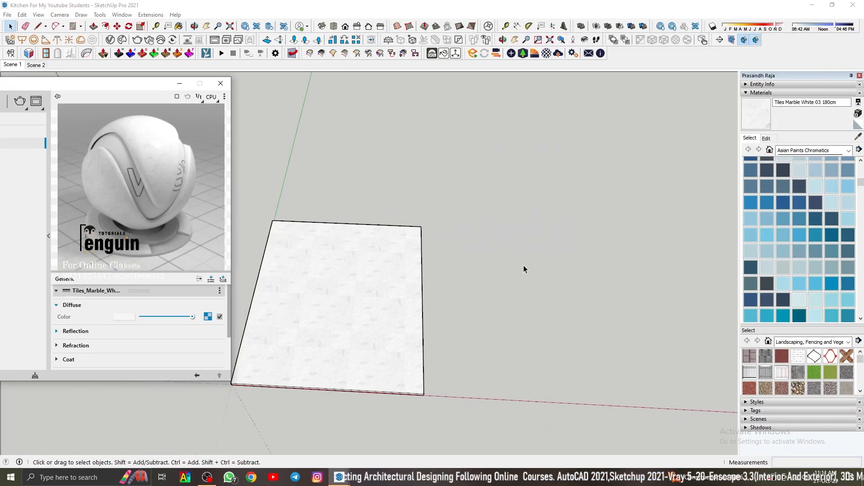
{"action": "scroll", "coordinate": [431, 300], "scroll_direction": "up", "scroll_amount": 3}
{"action": "scroll", "coordinate": [431, 299], "scroll_direction": "up", "scroll_amount": 2}
{"action": "left_click", "coordinate": [766, 138]}
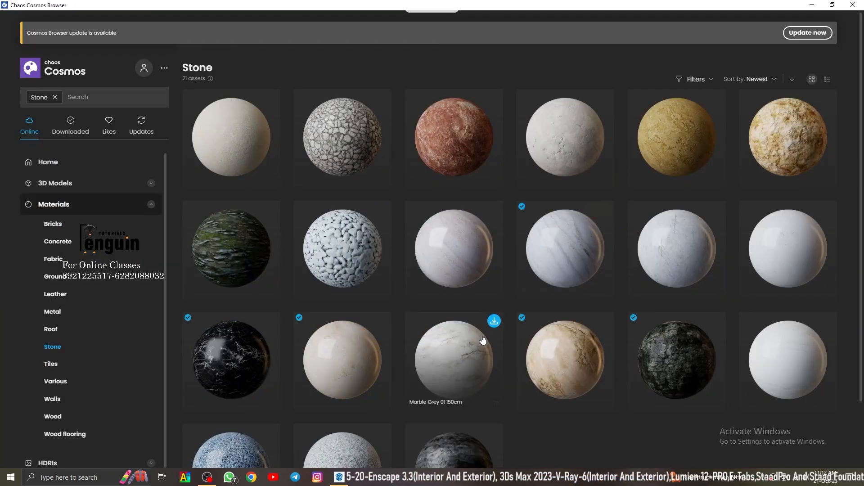
Import Marble White 23-17 150cm from Chaos Cosmos and set its texture size to 180 cm.
{"action": "left_click", "coordinate": [702, 210]}
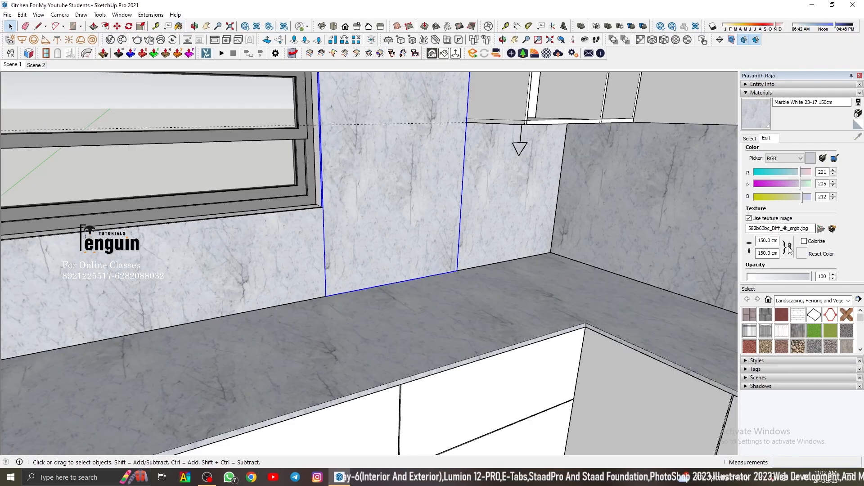
{"action": "left_click", "coordinate": [767, 240]}
{"action": "key", "text": "BackSpace"}
{"action": "key", "text": "BackSpace"}
{"action": "type", "text": "80"}
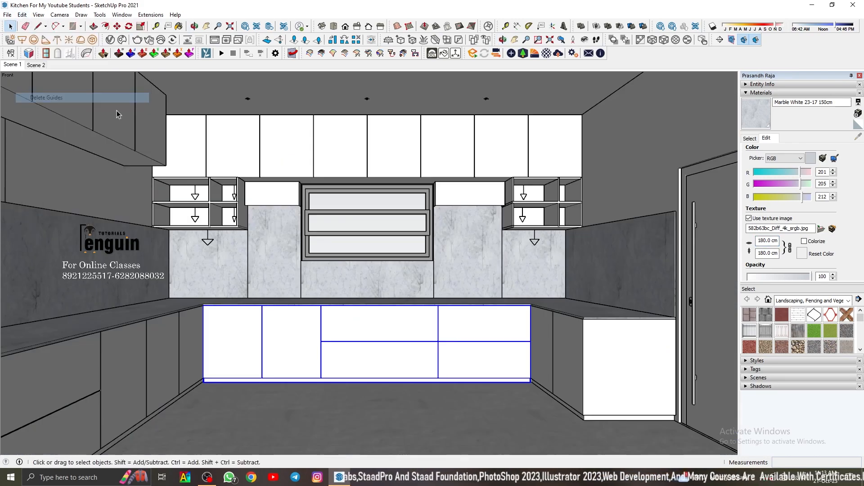
Save the kitchen model.
{"action": "left_click", "coordinate": [7, 14]}
{"action": "left_click", "coordinate": [20, 58]}
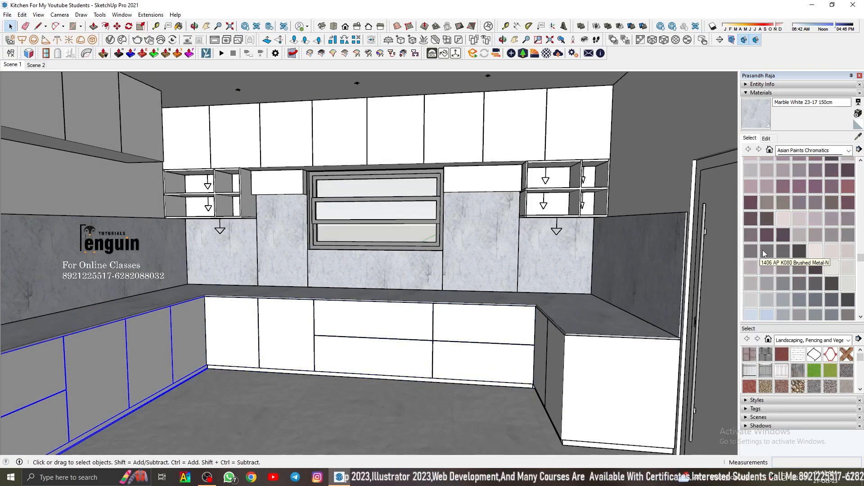
Try the 1426 AP 8251 OCTOBER SKY colour on the right, middle and left base cabinets.
{"action": "left_click", "coordinate": [605, 378]}
{"action": "left_click", "coordinate": [387, 356]}
{"action": "left_click", "coordinate": [172, 342]}
{"action": "key", "text": "space"}
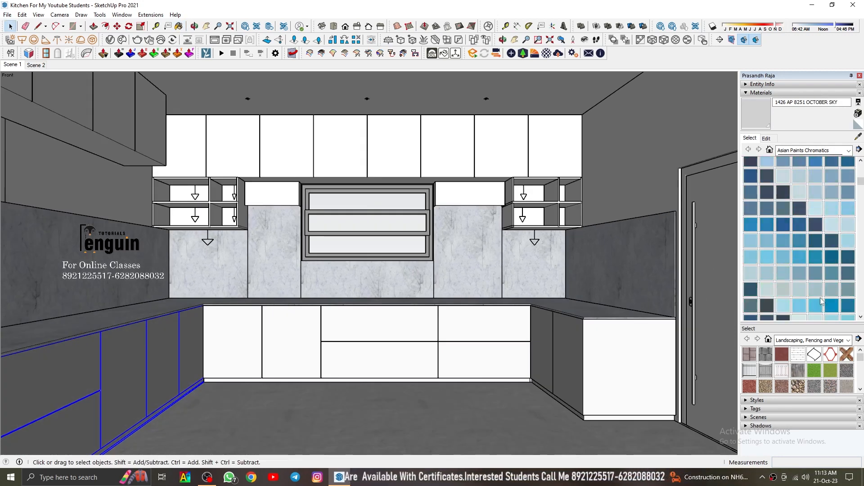
Paint the right, middle and left base cabinets with 1435 AP K085 Koala Grey-N from Asian Paints Chromatics.
{"action": "scroll", "coordinate": [851, 226], "scroll_direction": "down", "scroll_amount": 10}
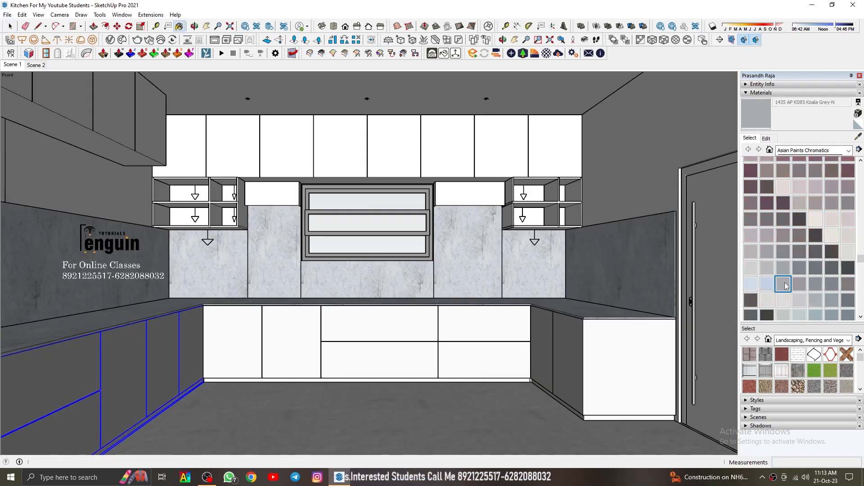
{"action": "left_click", "coordinate": [605, 378]}
{"action": "left_click", "coordinate": [387, 355]}
{"action": "left_click", "coordinate": [126, 338]}
{"action": "key", "text": "space"}
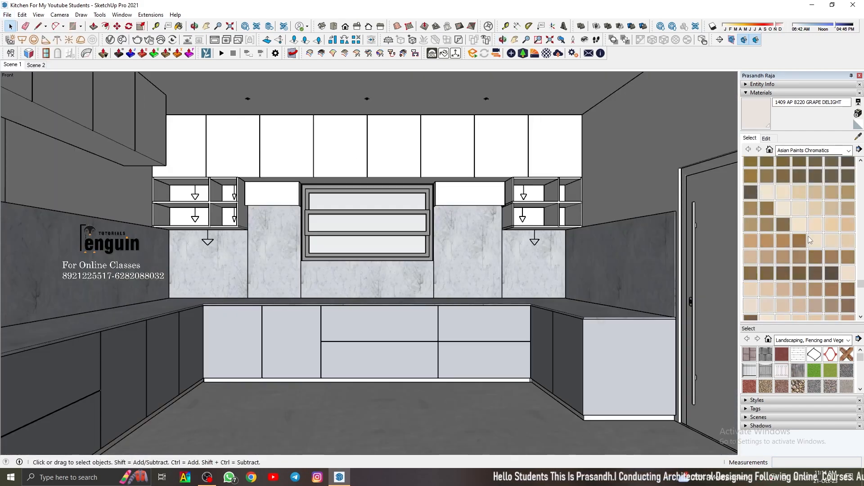
Save the model with the painted base cabinets.
{"action": "scroll", "coordinate": [810, 240], "scroll_direction": "up", "scroll_amount": 5}
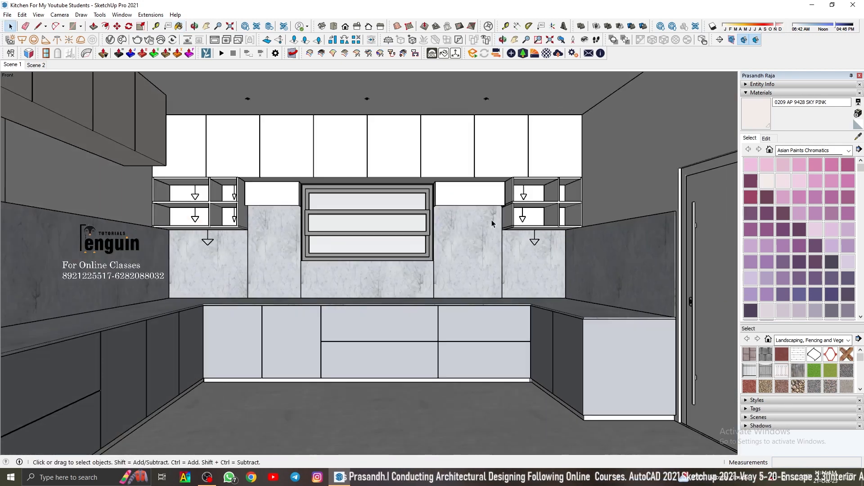
{"action": "left_click", "coordinate": [7, 15]}
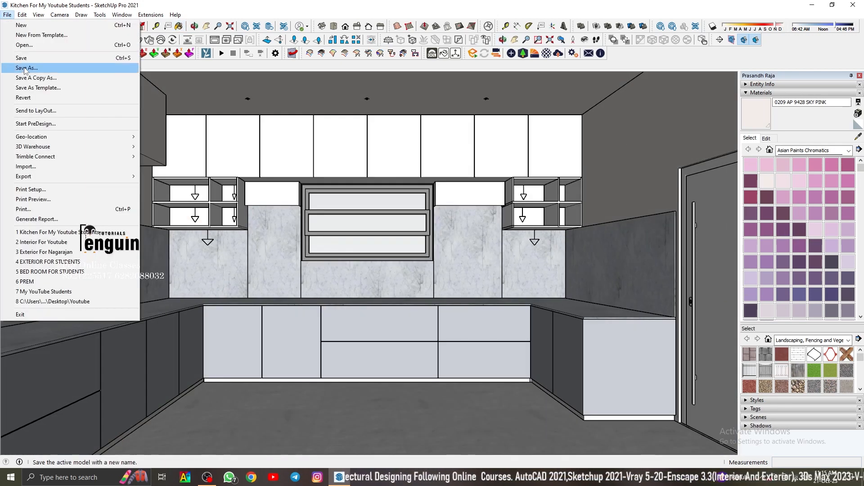
{"action": "left_click", "coordinate": [18, 64]}
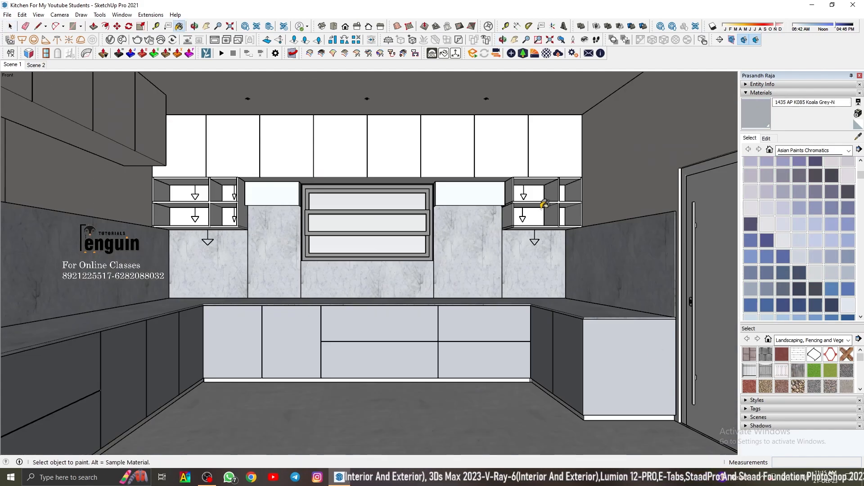
Paint the open shelf units on both sides of the window with 1435 AP K085 Koala Grey-N and return to Scene 1.
{"action": "left_click", "coordinate": [541, 208]}
{"action": "scroll", "coordinate": [516, 192], "scroll_direction": "up", "scroll_amount": 5}
{"action": "mouse_move", "coordinate": [507, 237]}
{"action": "middle_mouse_down"}
{"action": "mouse_move", "coordinate": [499, 297]}
{"action": "mouse_move", "coordinate": [513, 337]}
{"action": "middle_mouse_up"}
{"action": "scroll", "coordinate": [349, 239], "scroll_direction": "down", "scroll_amount": 5}
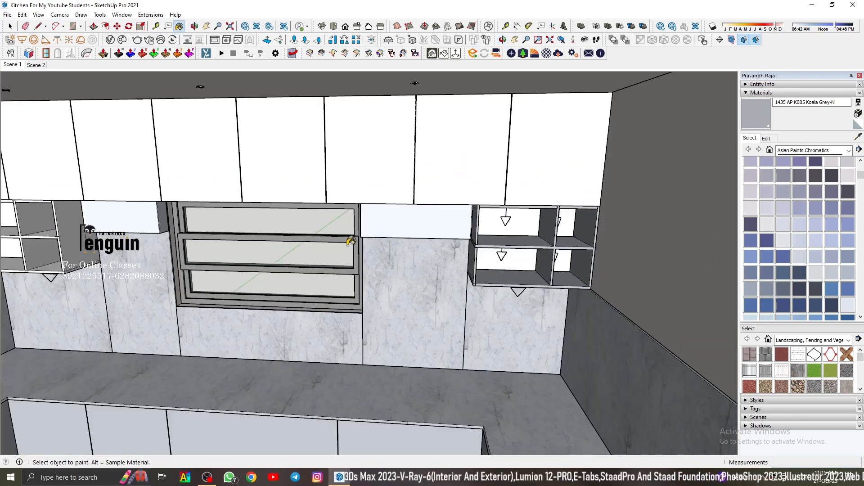
{"action": "left_click", "coordinate": [54, 236]}
{"action": "left_click", "coordinate": [12, 65]}
{"action": "scroll", "coordinate": [166, 201], "scroll_direction": "up", "scroll_amount": 5}
{"action": "scroll", "coordinate": [165, 194], "scroll_direction": "up", "scroll_amount": 1}
{"action": "left_click", "coordinate": [155, 236]}
{"action": "key", "text": "space"}
{"action": "left_click", "coordinate": [12, 64]}
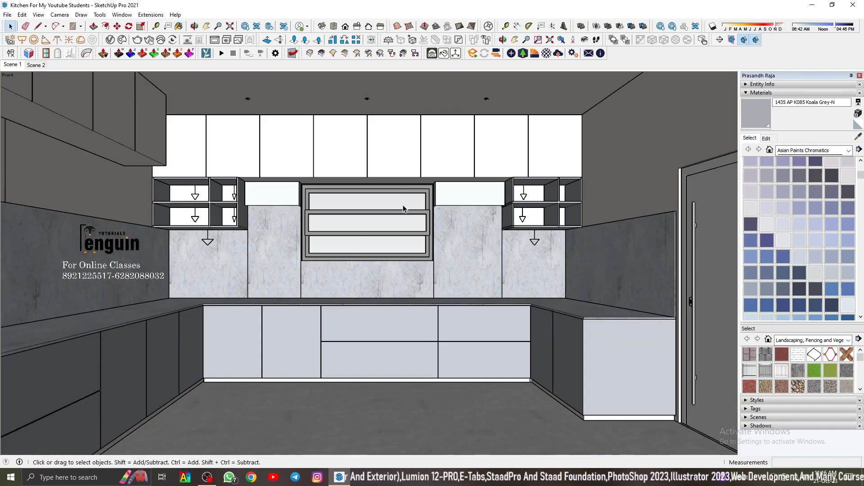
Save the model and set V-Ray to interactive rendering at 1920 x 1080.
{"action": "left_click", "coordinate": [7, 15]}
{"action": "left_click", "coordinate": [16, 58]}
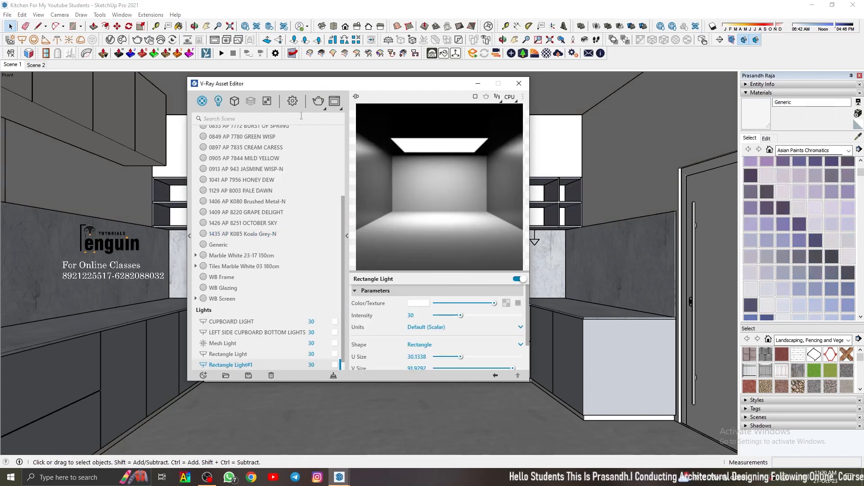
{"action": "left_click", "coordinate": [293, 101]}
{"action": "left_click", "coordinate": [334, 145]}
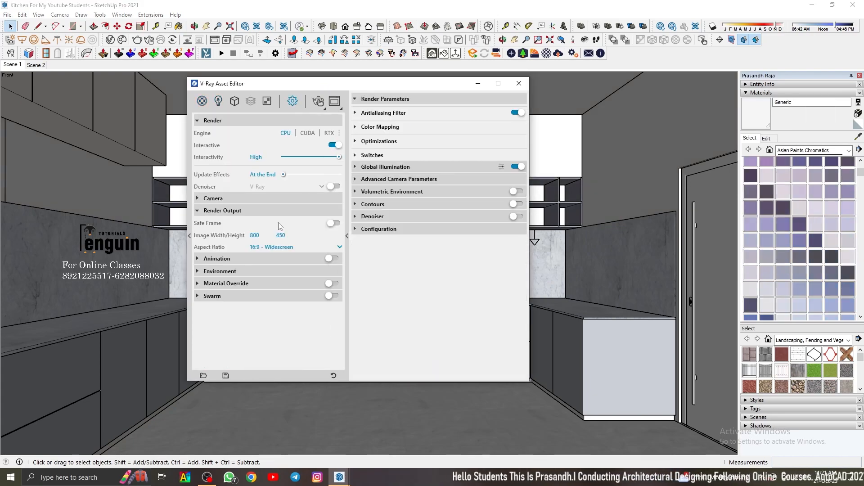
{"action": "left_click", "coordinate": [519, 83]}
Render Scene 1 interactively and examine the lighting of the kitchen in the V-Ray Frame Buffer.
{"action": "left_click", "coordinate": [149, 40]}
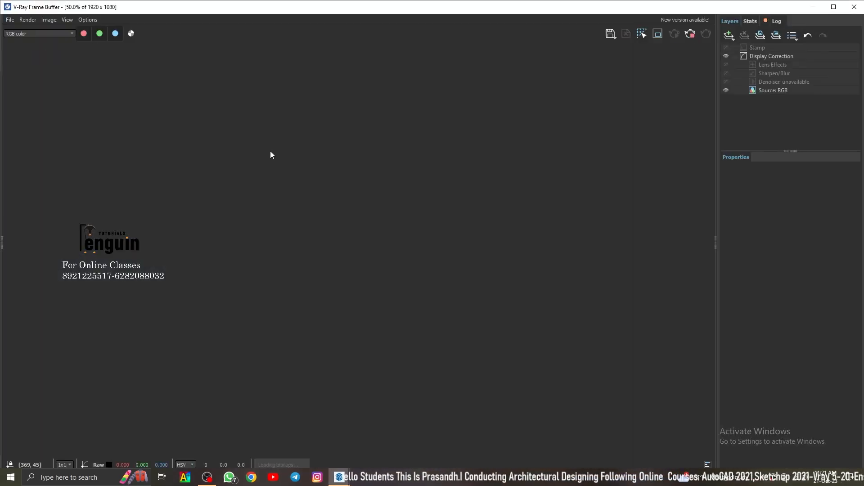
{"action": "scroll", "coordinate": [311, 303], "scroll_direction": "up", "scroll_amount": 1}
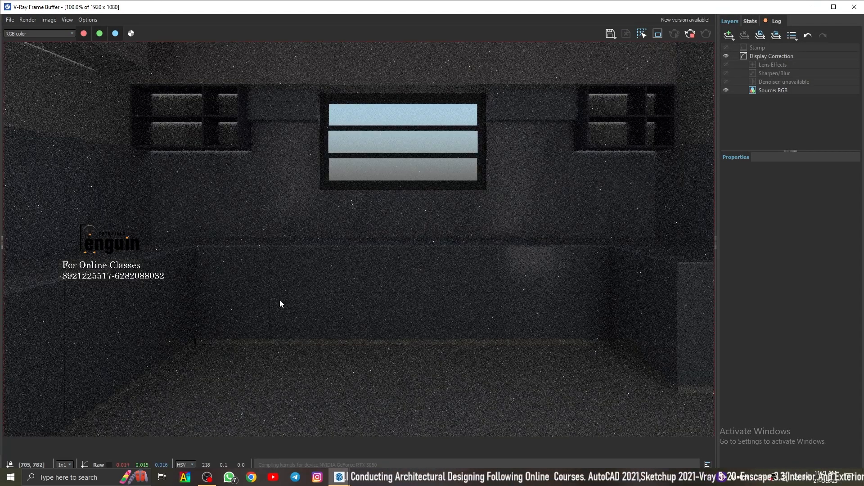
{"action": "scroll", "coordinate": [282, 293], "scroll_direction": "down", "scroll_amount": 1}
{"action": "scroll", "coordinate": [293, 207], "scroll_direction": "up", "scroll_amount": 1}
{"action": "scroll", "coordinate": [298, 284], "scroll_direction": "down", "scroll_amount": 1}
{"action": "scroll", "coordinate": [252, 251], "scroll_direction": "up", "scroll_amount": 1}
{"action": "scroll", "coordinate": [266, 240], "scroll_direction": "down", "scroll_amount": 1}
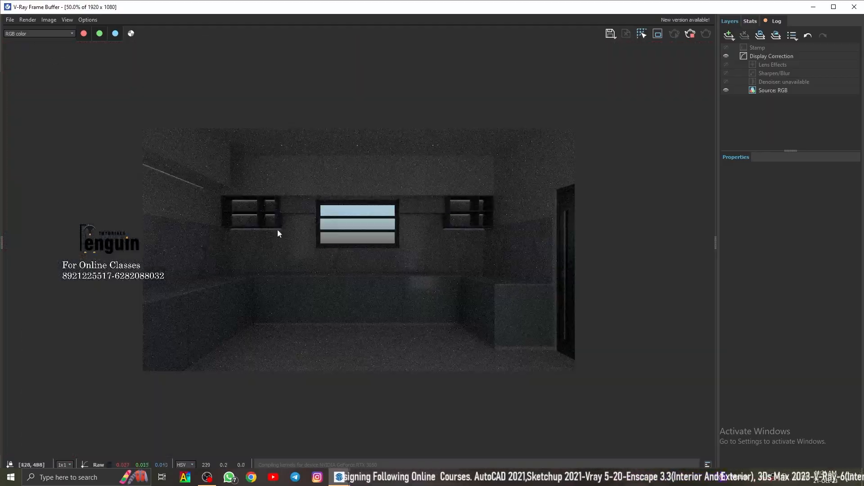
Bring up the list of lights in the V-Ray Asset Editor and rerun the interactive render to inspect the shelf and window areas.
{"action": "left_click", "coordinate": [854, 7]}
{"action": "left_click", "coordinate": [110, 40]}
{"action": "left_click", "coordinate": [219, 101]}
{"action": "left_click", "coordinate": [519, 84]}
{"action": "left_click", "coordinate": [149, 40]}
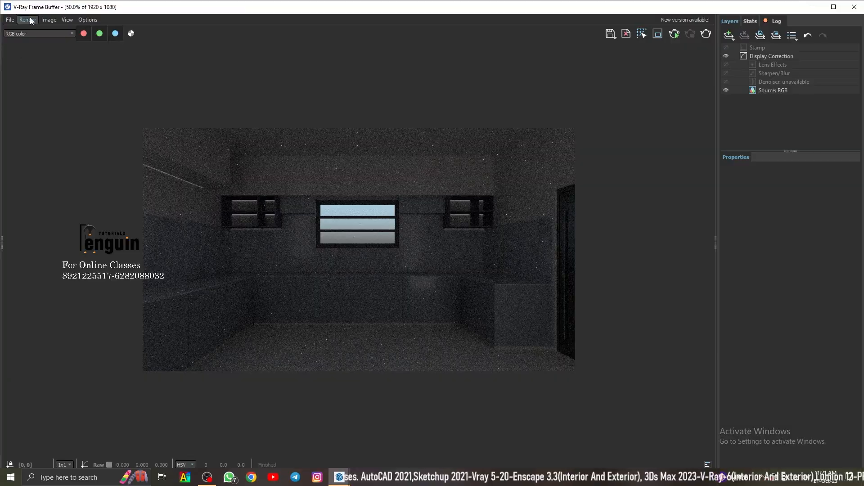
{"action": "scroll", "coordinate": [366, 190], "scroll_direction": "up", "scroll_amount": 3}
{"action": "scroll", "coordinate": [353, 101], "scroll_direction": "down", "scroll_amount": 2}
{"action": "scroll", "coordinate": [247, 293], "scroll_direction": "down", "scroll_amount": 1}
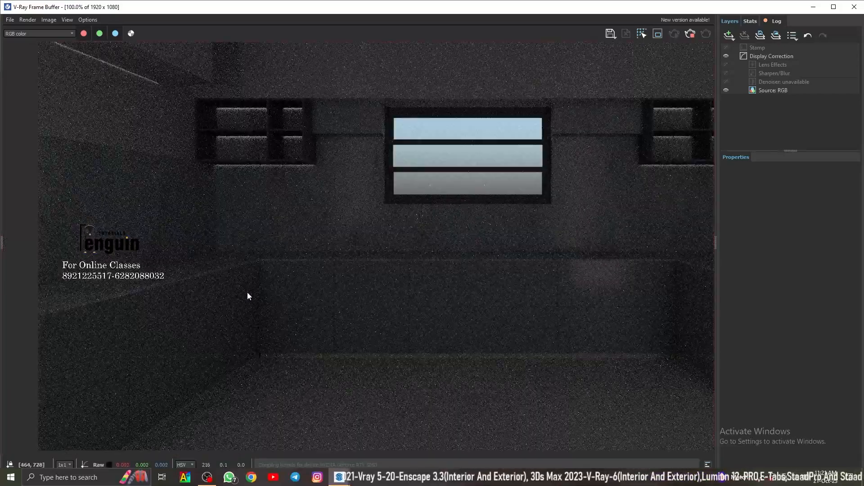
Set the Mesh Light intensity to 80 in the V-Ray Asset Editor and restart the interactive render.
{"action": "left_click", "coordinate": [854, 7]}
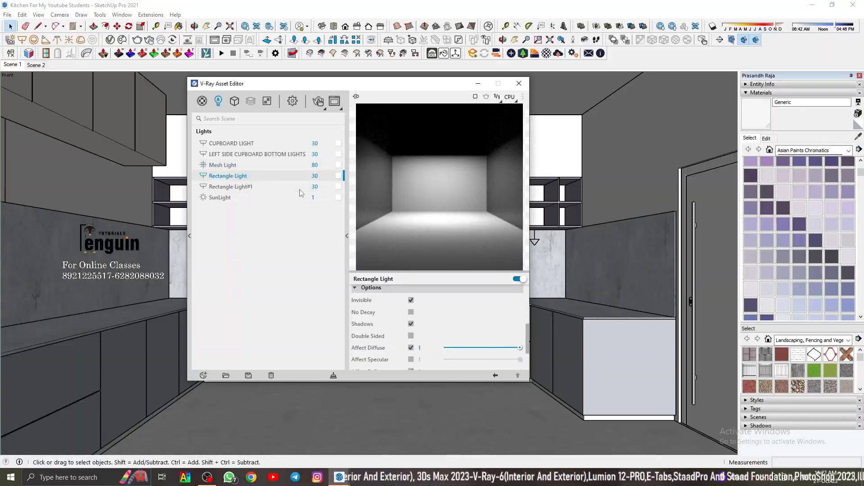
{"action": "left_click", "coordinate": [318, 101]}
{"action": "scroll", "coordinate": [288, 266], "scroll_direction": "up", "scroll_amount": 2}
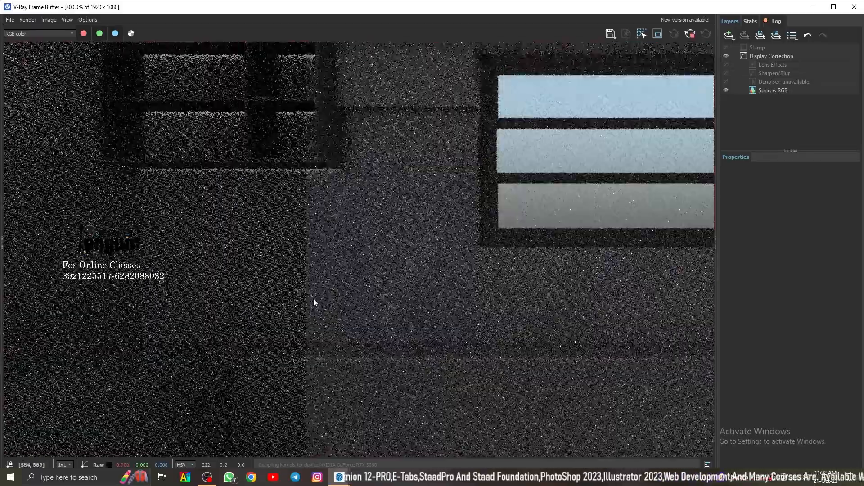
{"action": "scroll", "coordinate": [315, 296], "scroll_direction": "down", "scroll_amount": 2}
{"action": "scroll", "coordinate": [354, 309], "scroll_direction": "up", "scroll_amount": 1}
{"action": "scroll", "coordinate": [418, 291], "scroll_direction": "down", "scroll_amount": 1}
{"action": "scroll", "coordinate": [426, 286], "scroll_direction": "up", "scroll_amount": 1}
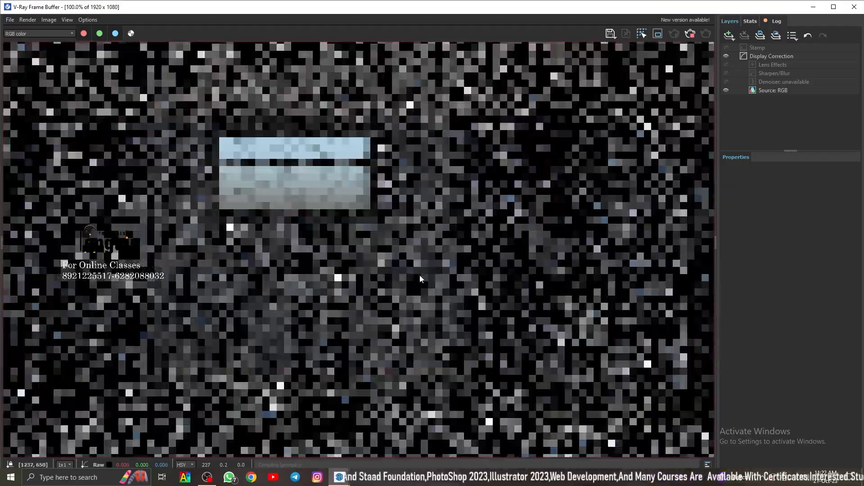
Examine the refreshed render for the brightness of the base cabinets, open shelves, walls and ceiling downlights.
{"action": "scroll", "coordinate": [419, 277], "scroll_direction": "down", "scroll_amount": 1}
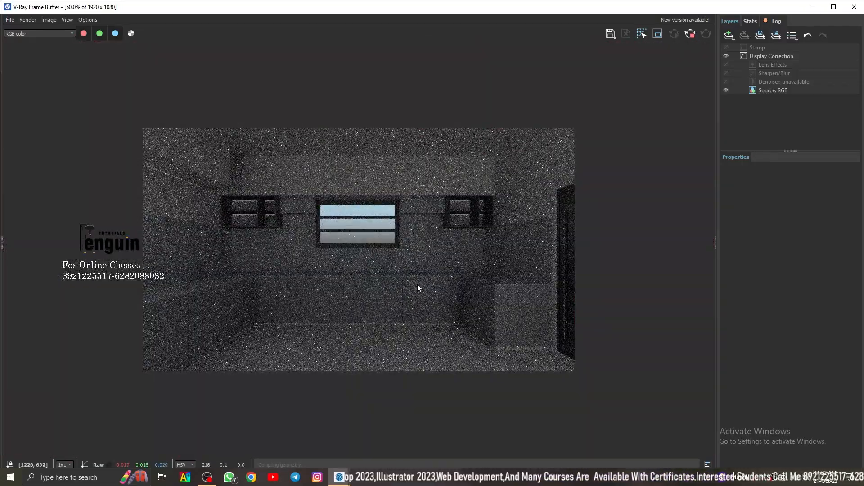
{"action": "scroll", "coordinate": [417, 287], "scroll_direction": "up", "scroll_amount": 1}
{"action": "scroll", "coordinate": [460, 309], "scroll_direction": "down", "scroll_amount": 1}
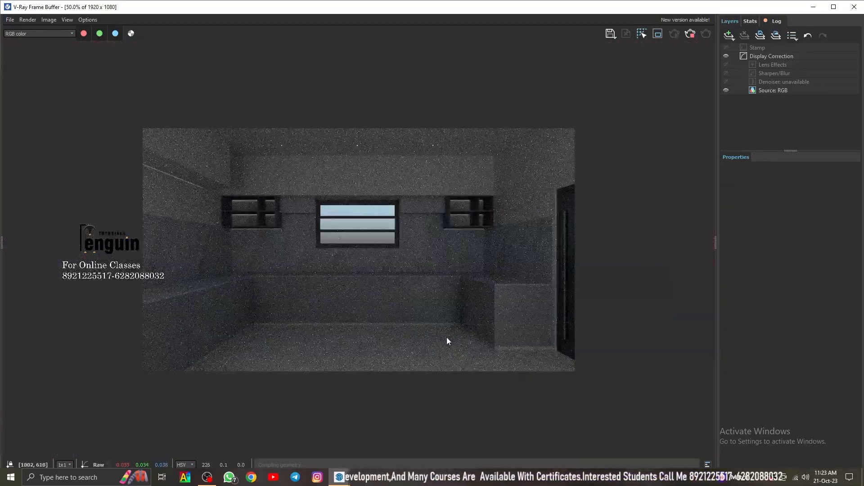
{"action": "scroll", "coordinate": [255, 234], "scroll_direction": "up", "scroll_amount": 1}
{"action": "scroll", "coordinate": [259, 255], "scroll_direction": "down", "scroll_amount": 1}
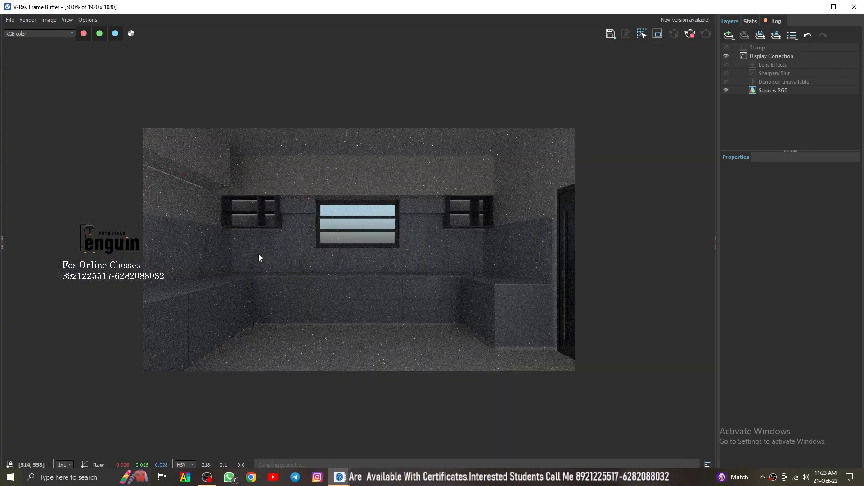
{"action": "scroll", "coordinate": [473, 208], "scroll_direction": "up", "scroll_amount": 2}
{"action": "scroll", "coordinate": [393, 263], "scroll_direction": "down", "scroll_amount": 3}
{"action": "scroll", "coordinate": [321, 256], "scroll_direction": "up", "scroll_amount": 2}
{"action": "scroll", "coordinate": [322, 260], "scroll_direction": "down", "scroll_amount": 1}
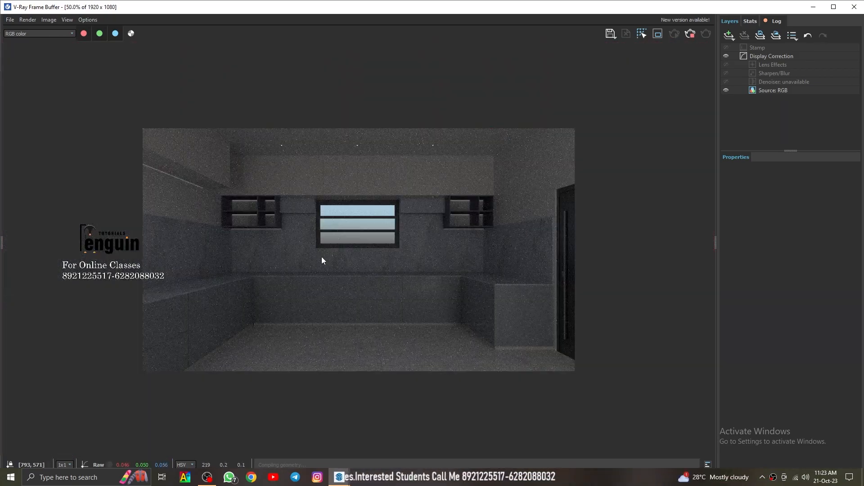
{"action": "scroll", "coordinate": [516, 318], "scroll_direction": "up", "scroll_amount": 1}
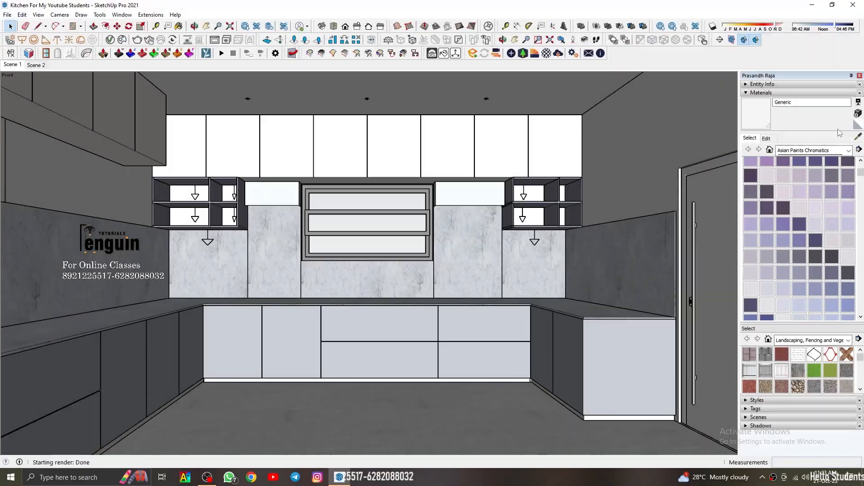
Place two hanging utensil racks from the Chaos Cosmos Kitchen accessories on the marble wall to the right of the window, one above the other.
{"action": "scroll", "coordinate": [361, 301], "scroll_direction": "up", "scroll_amount": 1}
{"action": "scroll", "coordinate": [345, 270], "scroll_direction": "up", "scroll_amount": 3}
{"action": "scroll", "coordinate": [345, 271], "scroll_direction": "down", "scroll_amount": 2}
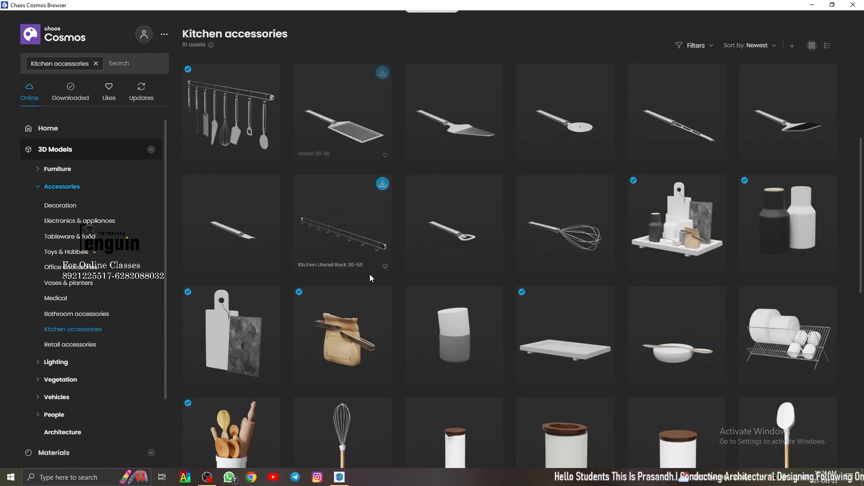
{"action": "scroll", "coordinate": [705, 264], "scroll_direction": "down", "scroll_amount": 8}
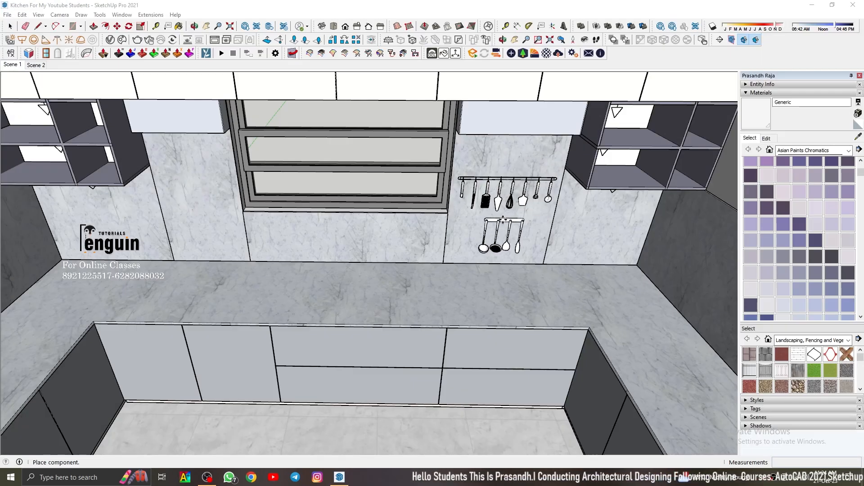
{"action": "left_click", "coordinate": [503, 219]}
{"action": "left_click", "coordinate": [345, 26]}
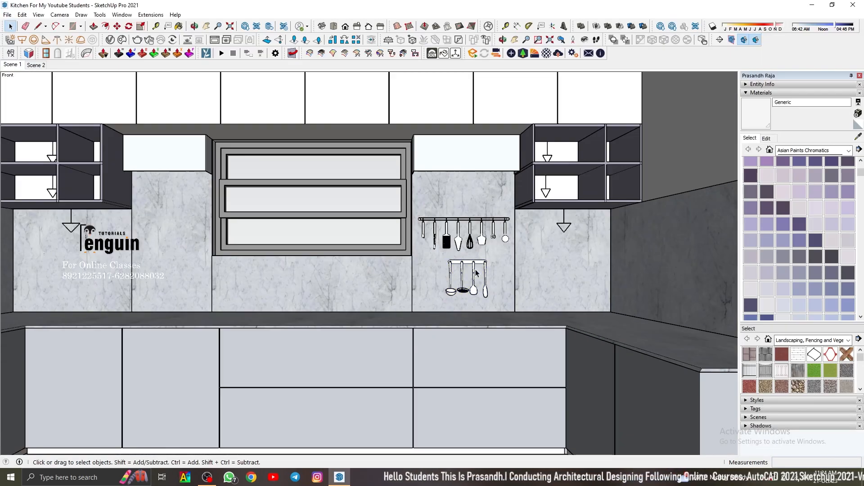
{"action": "left_click", "coordinate": [486, 278]}
{"action": "key", "text": "m"}
{"action": "scroll", "coordinate": [486, 279], "scroll_direction": "up", "scroll_amount": 4}
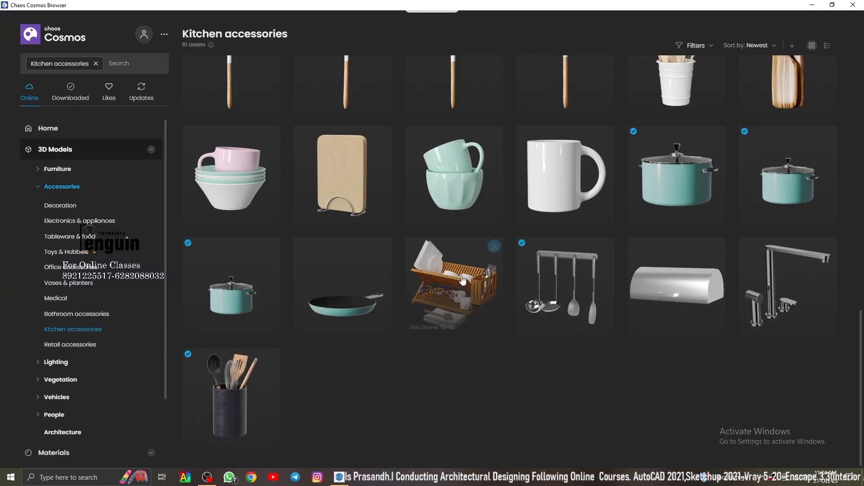
Import the three cooking pots, including Pot Big 92-01, and the dish drainer from Cosmos onto the right countertop corner.
{"action": "scroll", "coordinate": [270, 337], "scroll_direction": "up", "scroll_amount": 3}
{"action": "left_click", "coordinate": [234, 347]}
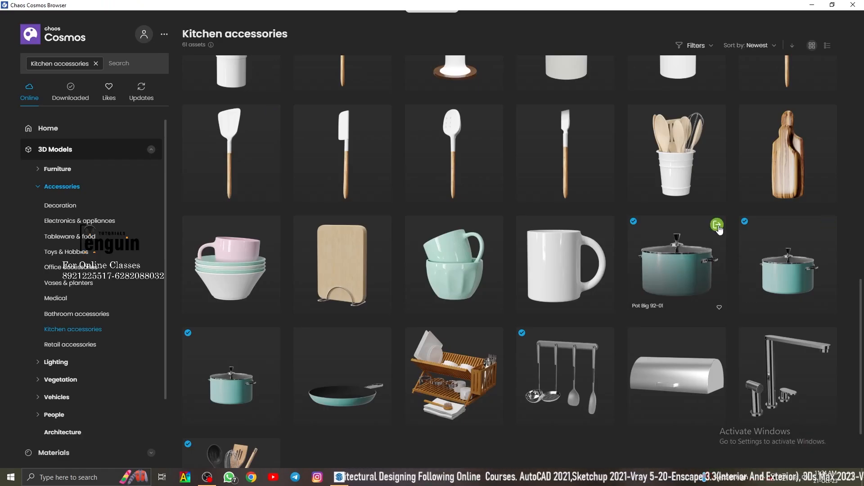
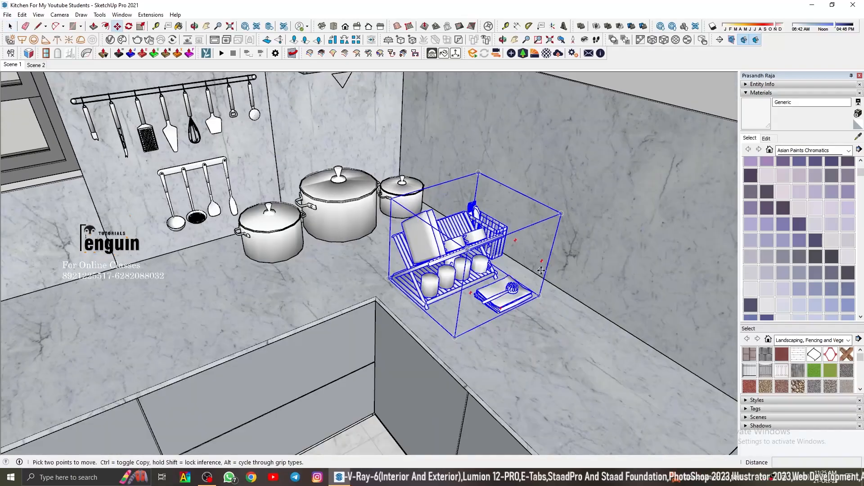
Rotate the dish drainer on the countertop and position it against the side wall beside the pots.
{"action": "scroll", "coordinate": [546, 362], "scroll_direction": "up", "scroll_amount": 3}
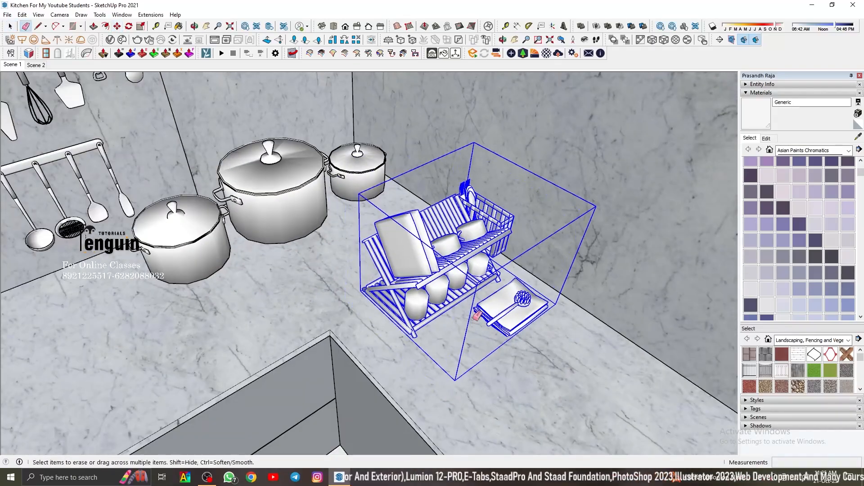
{"action": "key", "text": "q"}
{"action": "scroll", "coordinate": [468, 315], "scroll_direction": "up", "scroll_amount": 3}
{"action": "left_click", "coordinate": [434, 323]}
{"action": "left_click", "coordinate": [470, 299]}
{"action": "left_click", "coordinate": [465, 353]}
{"action": "scroll", "coordinate": [450, 334], "scroll_direction": "down", "scroll_amount": 5}
{"action": "key", "text": "m"}
Place the cooking utensil holder on the countertop beside the dish drainer and return to Scene 1.
{"action": "middle_click_drag", "start_coordinate": [356, 275], "coordinate": [311, 270]}
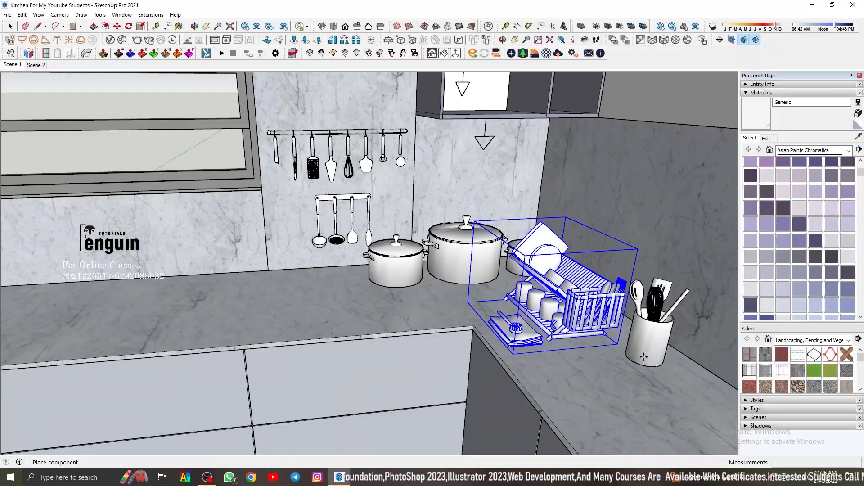
{"action": "left_click", "coordinate": [644, 357]}
{"action": "left_click", "coordinate": [12, 65]}
Place the rectangular cooktop from the Cosmos Electronics & appliances models on the countertop below the window and return to Scene 1.
{"action": "scroll", "coordinate": [371, 299], "scroll_direction": "up", "scroll_amount": 6}
{"action": "middle_click_drag", "start_coordinate": [370, 299], "coordinate": [374, 303]}
{"action": "left_click", "coordinate": [122, 40]}
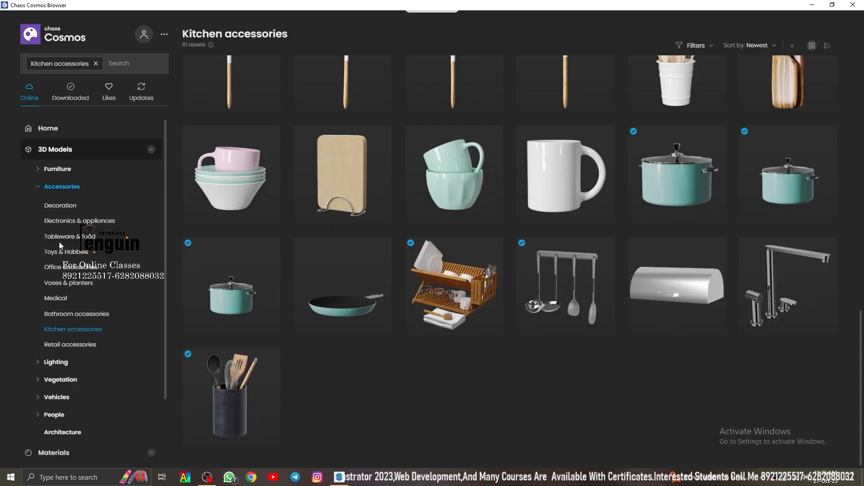
{"action": "left_click", "coordinate": [79, 221]}
{"action": "scroll", "coordinate": [606, 212], "scroll_direction": "down", "scroll_amount": 2}
{"action": "left_click", "coordinate": [606, 208]}
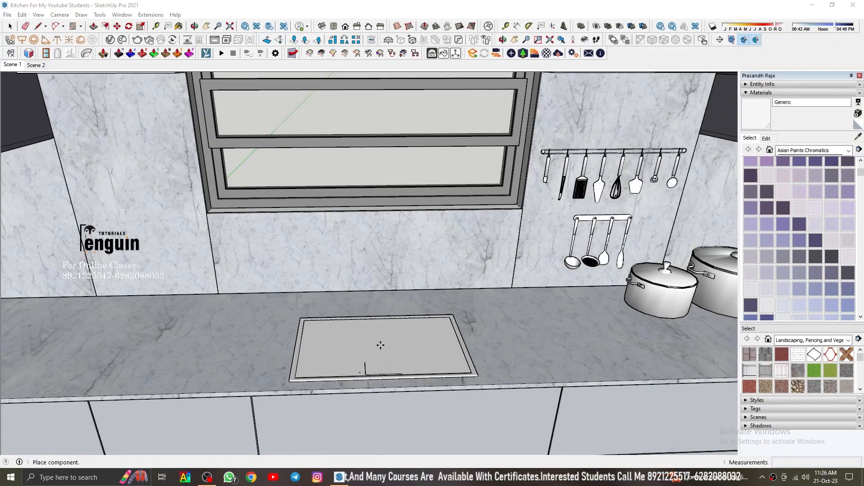
{"action": "middle_click_drag", "start_coordinate": [397, 320], "coordinate": [356, 331]}
{"action": "scroll", "coordinate": [356, 331], "scroll_direction": "up", "scroll_amount": 3}
{"action": "left_click", "coordinate": [351, 324]}
{"action": "left_click", "coordinate": [12, 64]}
Find the long, narrow cooktop among the Cosmos Electronics & appliances models and import it for the countertop.
{"action": "left_click", "coordinate": [122, 40]}
{"action": "scroll", "coordinate": [441, 247], "scroll_direction": "down", "scroll_amount": 15}
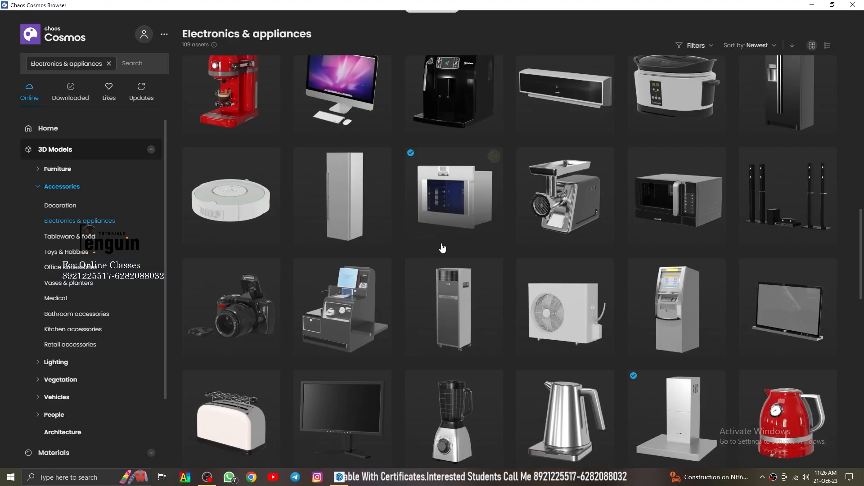
{"action": "scroll", "coordinate": [433, 239], "scroll_direction": "down", "scroll_amount": 10}
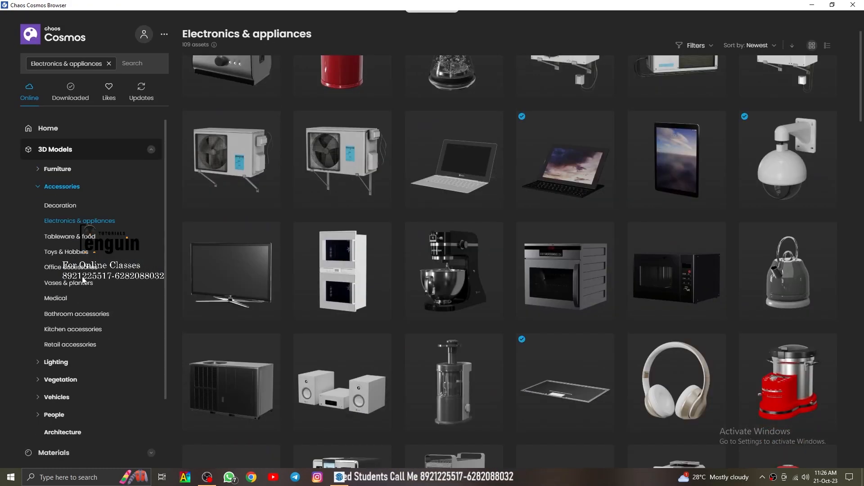
{"action": "left_click", "coordinate": [73, 329]}
{"action": "left_click", "coordinate": [79, 220]}
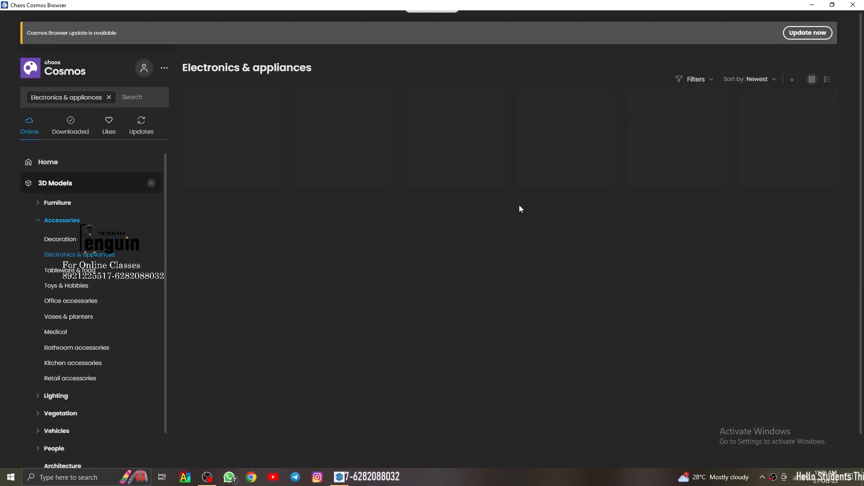
{"action": "scroll", "coordinate": [386, 190], "scroll_direction": "down", "scroll_amount": 10}
{"action": "scroll", "coordinate": [272, 88], "scroll_direction": "down", "scroll_amount": 5}
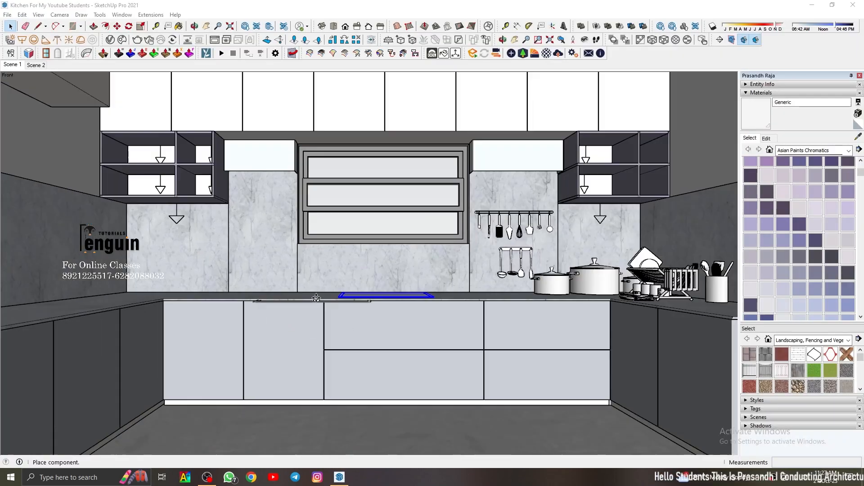
Place the narrow cooktop left of the first one and move both together along the countertop below the window.
{"action": "scroll", "coordinate": [288, 315], "scroll_direction": "up", "scroll_amount": 5}
{"action": "left_click", "coordinate": [117, 26]}
{"action": "middle_click_drag", "start_coordinate": [387, 288], "coordinate": [461, 279]}
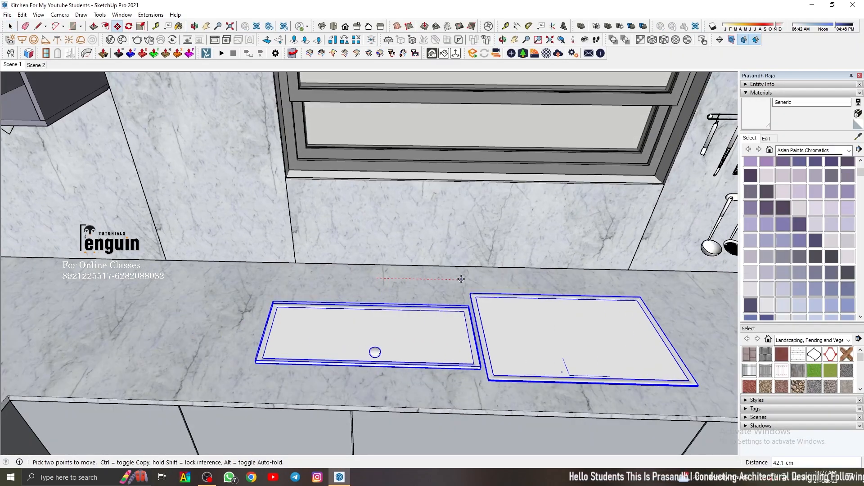
Align the narrow cooktop with the adjoining cooktop by its corner and return to Scene 1.
{"action": "key", "text": "space"}
{"action": "scroll", "coordinate": [378, 344], "scroll_direction": "down", "scroll_amount": 4}
{"action": "left_click", "coordinate": [378, 344]}
{"action": "key", "text": "m"}
{"action": "scroll", "coordinate": [396, 357], "scroll_direction": "up", "scroll_amount": 6}
{"action": "middle_click_drag", "start_coordinate": [396, 357], "coordinate": [247, 319]}
{"action": "scroll", "coordinate": [248, 319], "scroll_direction": "up", "scroll_amount": 3}
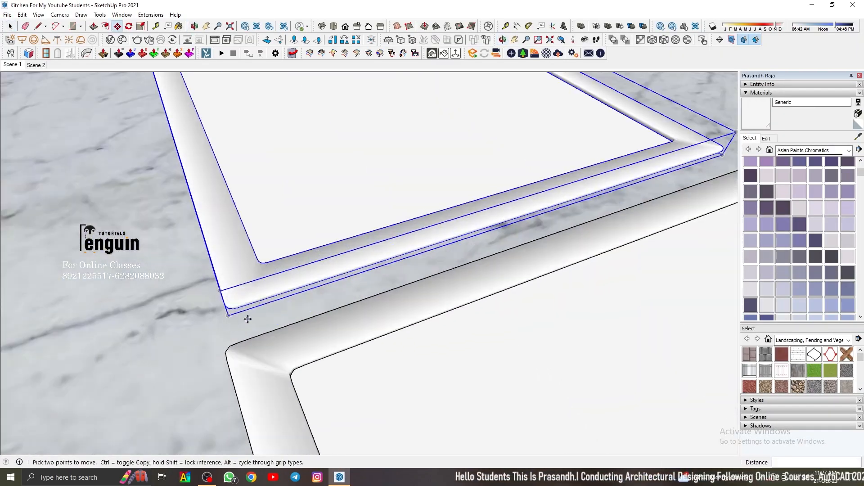
{"action": "left_click", "coordinate": [18, 65]}
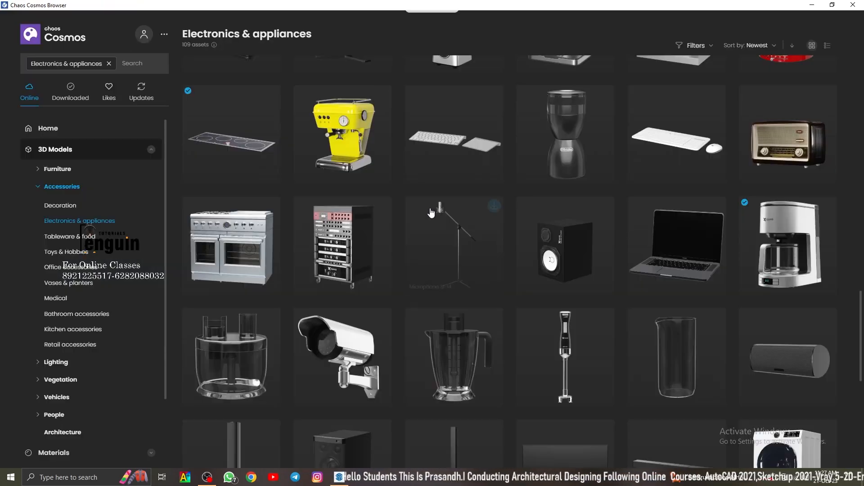
Look through the Office accessories, Vases & planters and Medical models in Cosmos, and search the library for "chimney".
{"action": "left_click", "coordinate": [69, 270]}
{"action": "left_click", "coordinate": [69, 316]}
{"action": "left_click", "coordinate": [55, 332]}
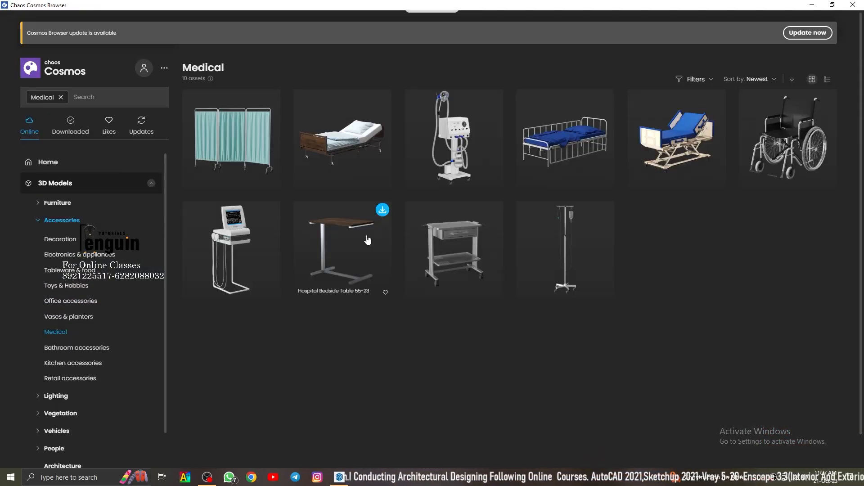
{"action": "left_click", "coordinate": [61, 100]}
{"action": "type", "text": "chimney"}
{"action": "key", "text": "Return"}
{"action": "left_click", "coordinate": [33, 68]}
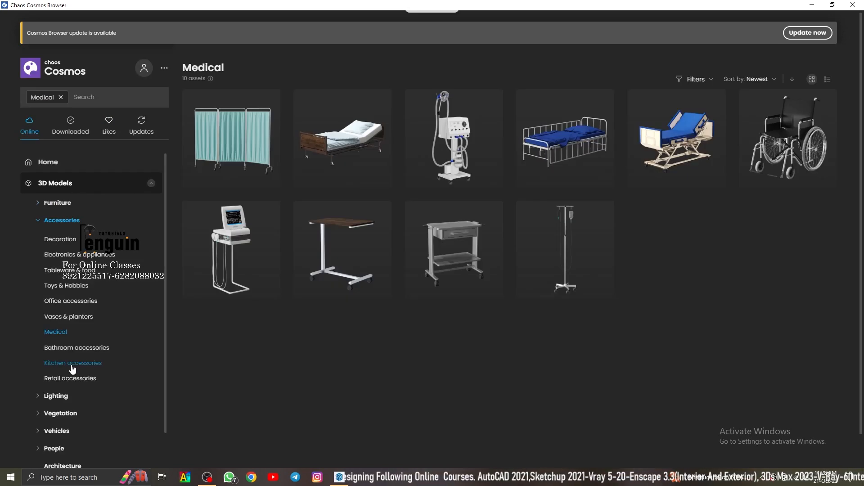
Look through the Retail accessories, Tableware & food and Toys & Hobbies models in Cosmos.
{"action": "left_click", "coordinate": [70, 378]}
{"action": "scroll", "coordinate": [321, 206], "scroll_direction": "down", "scroll_amount": 6}
{"action": "left_click", "coordinate": [69, 267]}
{"action": "left_click", "coordinate": [66, 285]}
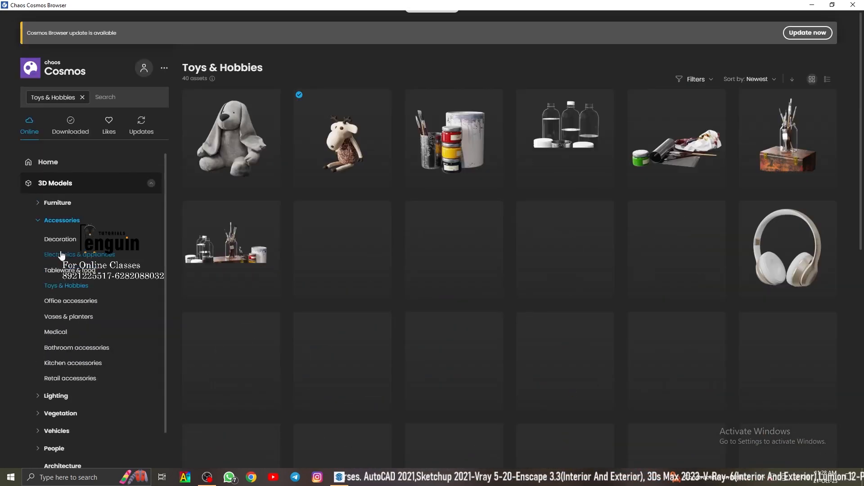
{"action": "scroll", "coordinate": [509, 270], "scroll_direction": "down", "scroll_amount": 5}
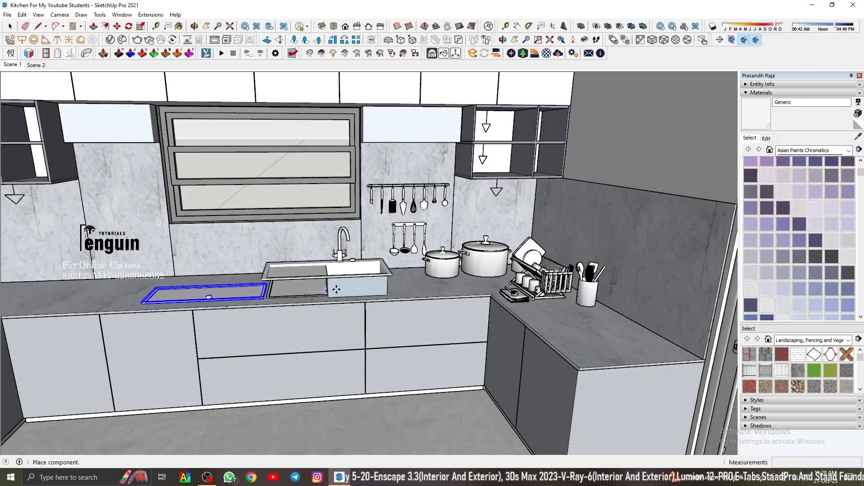
Place the kitchen sink on the countertop below the window and lay out guides for an opening about 81 cm long on the side countertop.
{"action": "scroll", "coordinate": [495, 270], "scroll_direction": "up", "scroll_amount": 5}
{"action": "key", "text": "t"}
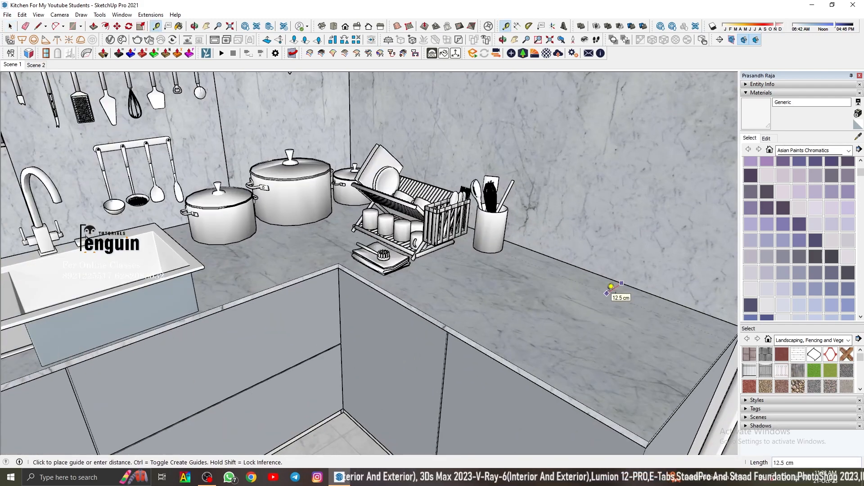
{"action": "scroll", "coordinate": [671, 341], "scroll_direction": "down", "scroll_amount": 2}
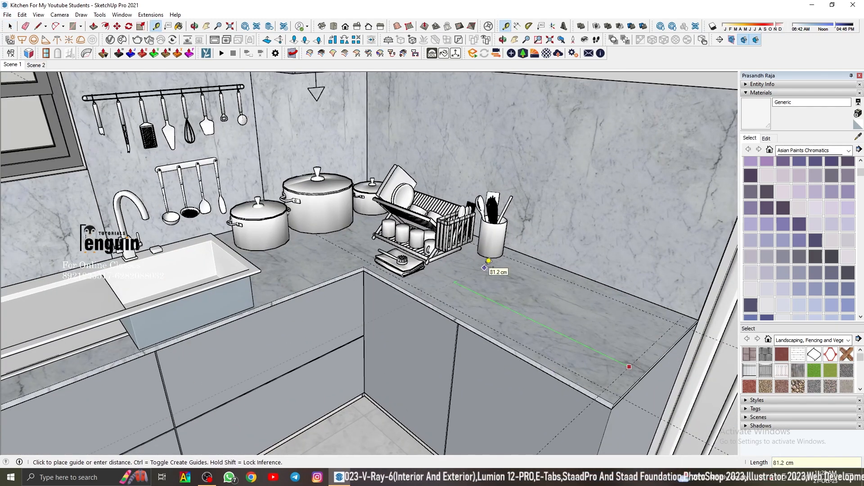
Open the countertop for editing and cut the rectangular sink opening inside the guides.
{"action": "key", "text": "space"}
{"action": "double_click", "coordinate": [509, 299]}
{"action": "key", "text": "space"}
{"action": "scroll", "coordinate": [613, 331], "scroll_direction": "up", "scroll_amount": 2}
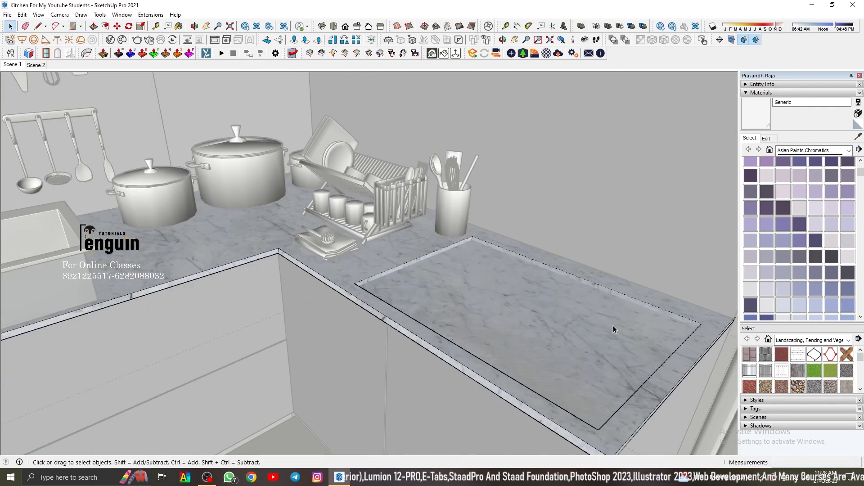
Draw a rectangle of about 60.3 by 81.0 cm on the cabinet top, matching the countertop opening.
{"action": "middle_click_drag", "start_coordinate": [584, 330], "coordinate": [382, 311]}
{"action": "scroll", "coordinate": [288, 279], "scroll_direction": "up", "scroll_amount": 3}
{"action": "key", "text": "r"}
{"action": "left_click", "coordinate": [283, 283]}
{"action": "scroll", "coordinate": [288, 279], "scroll_direction": "down", "scroll_amount": 5}
{"action": "middle_click_drag", "start_coordinate": [298, 274], "coordinate": [509, 261]}
{"action": "scroll", "coordinate": [602, 255], "scroll_direction": "up", "scroll_amount": 5}
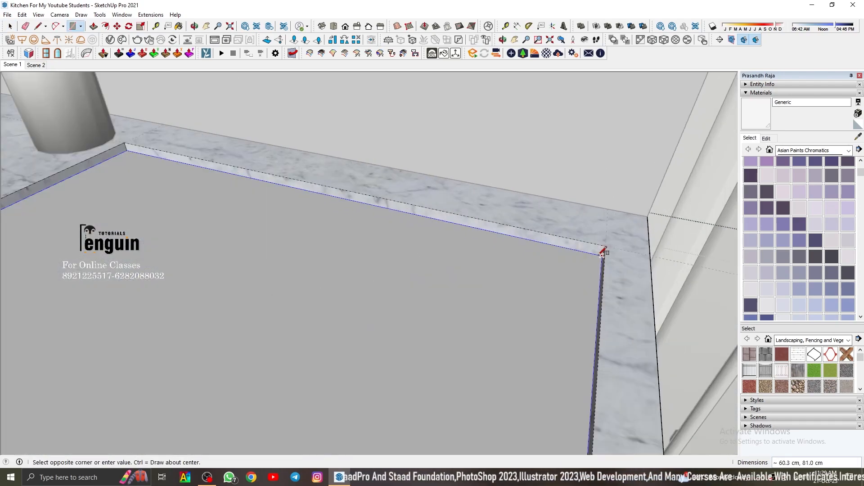
Delete the cabinet faces inside the sink opening to clear room for the basin.
{"action": "double_click", "coordinate": [450, 289]}
{"action": "left_click", "coordinate": [450, 289]}
{"action": "key", "text": "Delete"}
{"action": "scroll", "coordinate": [450, 289], "scroll_direction": "down", "scroll_amount": 5}
{"action": "middle_click_drag", "start_coordinate": [450, 289], "coordinate": [419, 275]}
{"action": "double_click", "coordinate": [336, 280]}
{"action": "key", "text": "Delete"}
Rotate the sink so its long side runs along the side countertop, with the faucet toward the wall.
{"action": "left_click", "coordinate": [47, 257]}
{"action": "key", "text": "q"}
{"action": "left_click", "coordinate": [183, 242]}
{"action": "left_click", "coordinate": [146, 252]}
{"action": "left_click", "coordinate": [191, 256]}
Move the sink by its corner onto the front corner of the opening in the side countertop.
{"action": "key", "text": "m"}
{"action": "scroll", "coordinate": [194, 158], "scroll_direction": "up", "scroll_amount": 5}
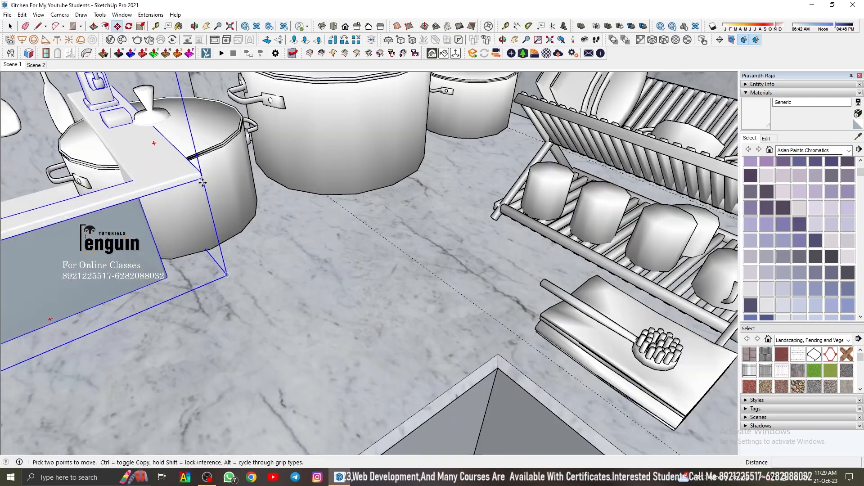
{"action": "left_click", "coordinate": [155, 138]}
{"action": "middle_click_drag", "start_coordinate": [513, 299], "coordinate": [400, 232]}
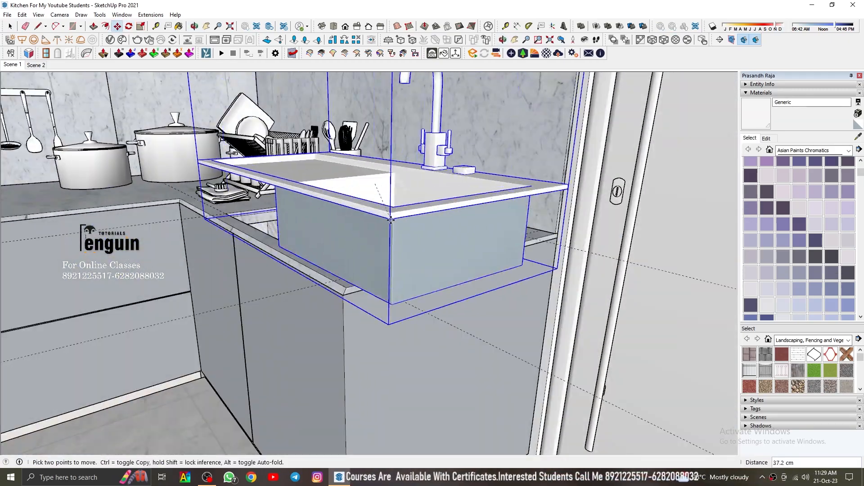
{"action": "left_click", "coordinate": [351, 279]}
{"action": "scroll", "coordinate": [390, 261], "scroll_direction": "up", "scroll_amount": 3}
{"action": "middle_click_drag", "start_coordinate": [244, 193], "coordinate": [277, 237]}
{"action": "scroll", "coordinate": [276, 237], "scroll_direction": "up", "scroll_amount": 3}
Scale the sink to about 0.78 along the red axis and fit its remaining side to the countertop opening.
{"action": "key", "text": "s"}
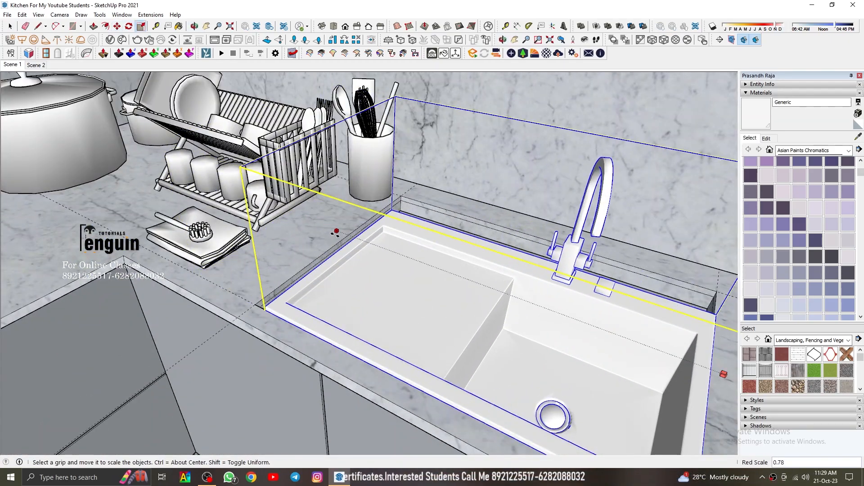
{"action": "left_click", "coordinate": [336, 231]}
{"action": "middle_click_drag", "start_coordinate": [531, 225], "coordinate": [372, 272]}
{"action": "scroll", "coordinate": [372, 271], "scroll_direction": "up", "scroll_amount": 3}
{"action": "scroll", "coordinate": [373, 272], "scroll_direction": "down", "scroll_amount": 4}
{"action": "left_click", "coordinate": [401, 245]}
{"action": "left_click", "coordinate": [403, 246]}
{"action": "key", "text": "space"}
{"action": "middle_click_drag", "start_coordinate": [198, 288], "coordinate": [351, 273]}
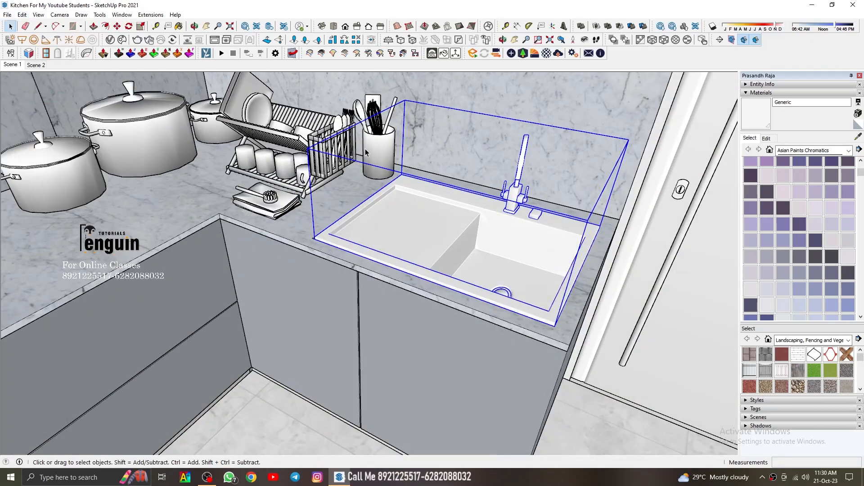
Lower the sink by the thickness of its rim so it sits flush with the countertop.
{"action": "left_click", "coordinate": [12, 65]}
{"action": "scroll", "coordinate": [555, 366], "scroll_direction": "up", "scroll_amount": 8}
{"action": "middle_click_drag", "start_coordinate": [556, 367], "coordinate": [543, 344]}
{"action": "key", "text": "m"}
{"action": "scroll", "coordinate": [532, 370], "scroll_direction": "up", "scroll_amount": 1}
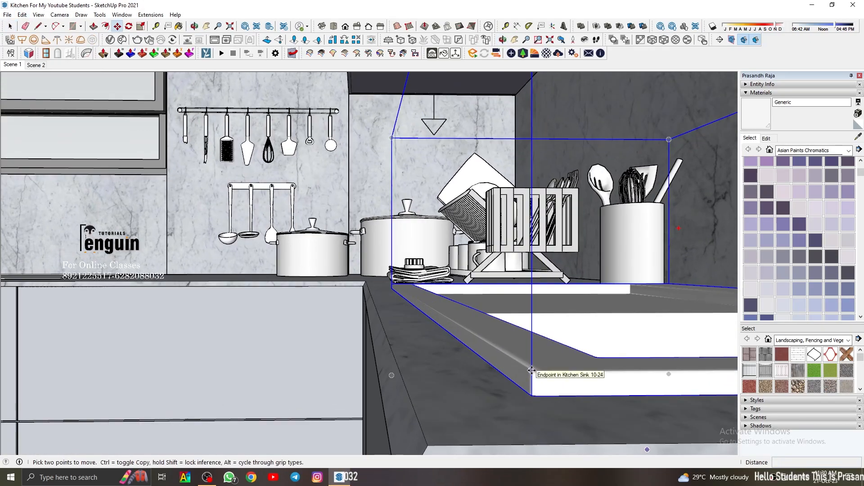
{"action": "left_click", "coordinate": [532, 371]}
{"action": "left_click", "coordinate": [532, 395]}
{"action": "middle_click_drag", "start_coordinate": [486, 315], "coordinate": [558, 378]}
{"action": "key", "text": "space"}
{"action": "scroll", "coordinate": [583, 311], "scroll_direction": "up", "scroll_amount": 5}
{"action": "scroll", "coordinate": [567, 288], "scroll_direction": "down", "scroll_amount": 4}
Scale the sink slightly along the red axis so its edge meets the edge of the countertop opening.
{"action": "key", "text": "s"}
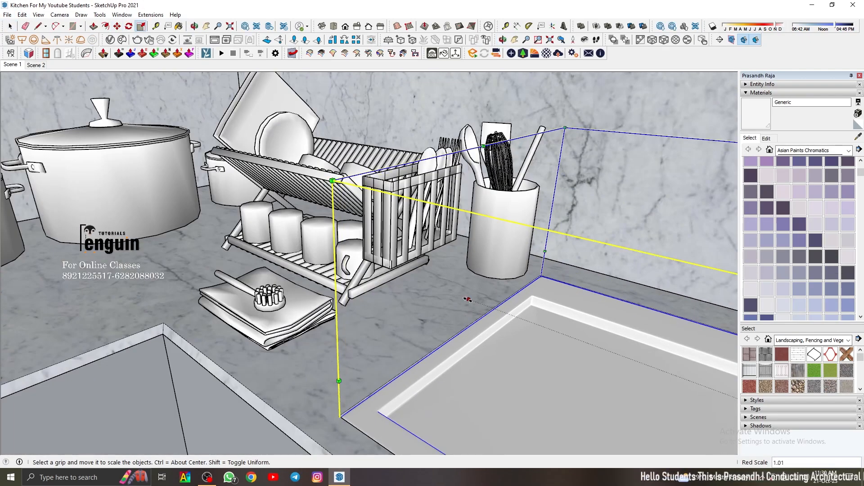
{"action": "left_click", "coordinate": [470, 300]}
{"action": "scroll", "coordinate": [540, 276], "scroll_direction": "up", "scroll_amount": 3}
{"action": "left_click", "coordinate": [383, 384]}
{"action": "scroll", "coordinate": [555, 280], "scroll_direction": "up", "scroll_amount": 2}
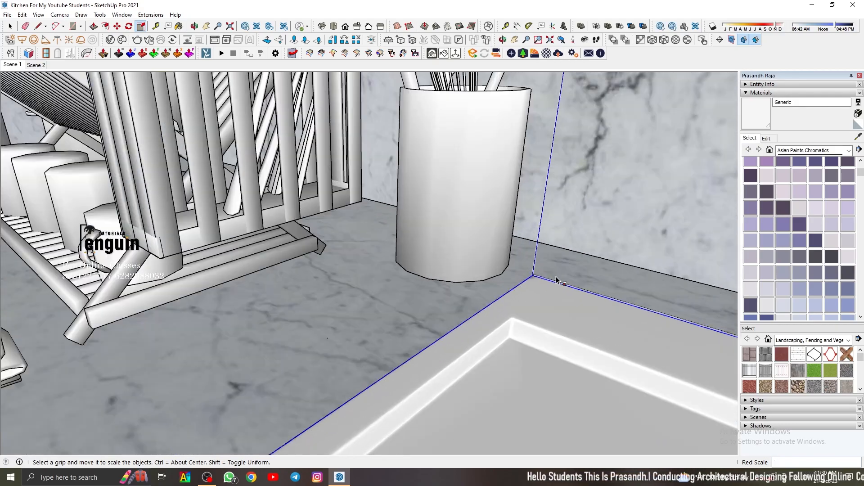
{"action": "scroll", "coordinate": [558, 282], "scroll_direction": "down", "scroll_amount": 4}
{"action": "middle_click_drag", "start_coordinate": [551, 284], "coordinate": [479, 251]}
{"action": "key", "text": "space"}
{"action": "scroll", "coordinate": [480, 251], "scroll_direction": "down", "scroll_amount": 5}
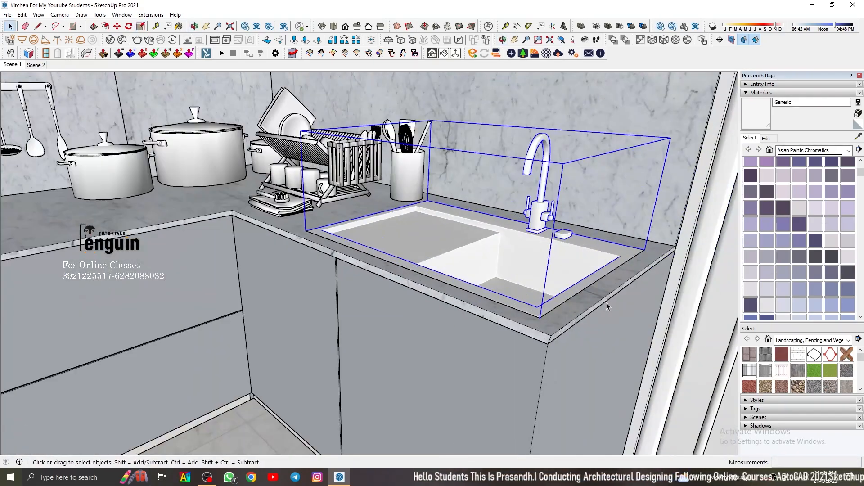
Return to Scene 1 and import the chimney hood from the Cosmos Electronics & appliances models.
{"action": "left_click", "coordinate": [12, 65]}
{"action": "left_click", "coordinate": [558, 217]}
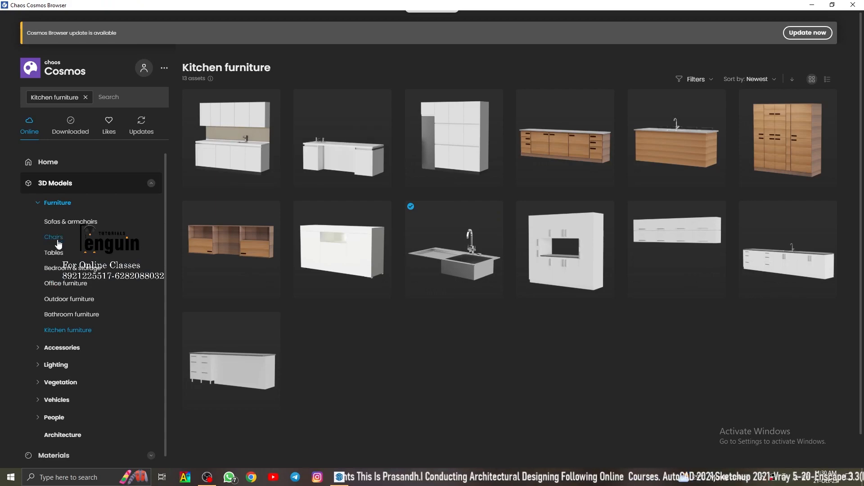
{"action": "left_click", "coordinate": [80, 255]}
{"action": "scroll", "coordinate": [495, 243], "scroll_direction": "down", "scroll_amount": 10}
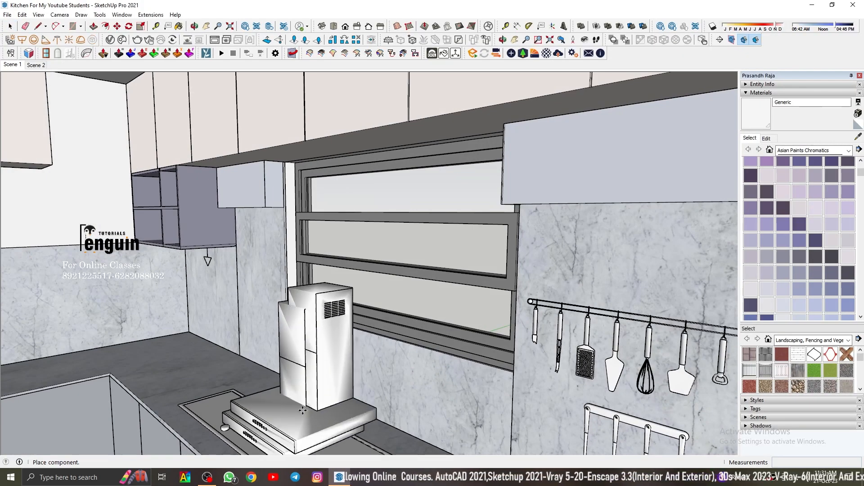
Move the chimney hood up above the cooktops, in front of the window and directly under the wall cabinets.
{"action": "left_click", "coordinate": [12, 65]}
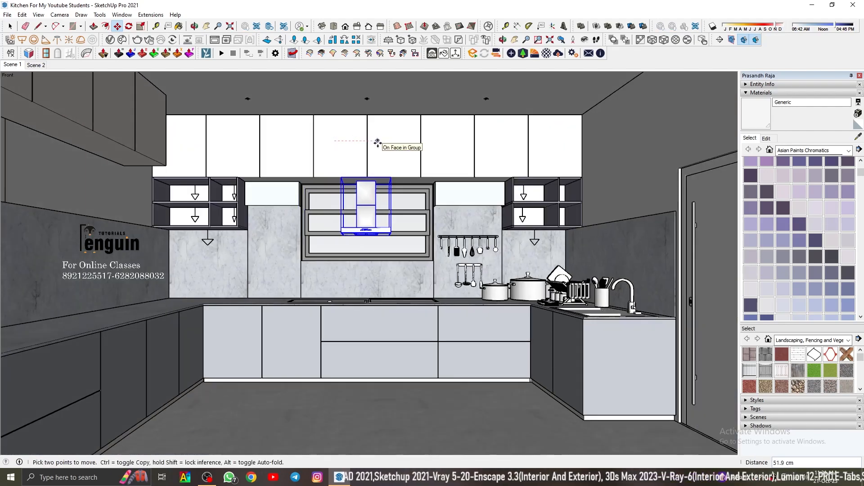
{"action": "middle_click_drag", "start_coordinate": [377, 143], "coordinate": [307, 356]}
{"action": "scroll", "coordinate": [306, 356], "scroll_direction": "up", "scroll_amount": 3}
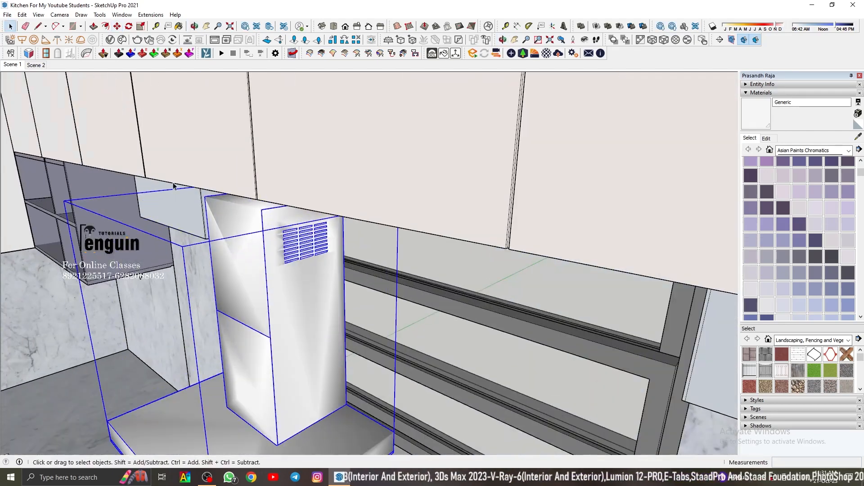
{"action": "key", "text": "m"}
{"action": "middle_click_drag", "start_coordinate": [594, 117], "coordinate": [651, 85]}
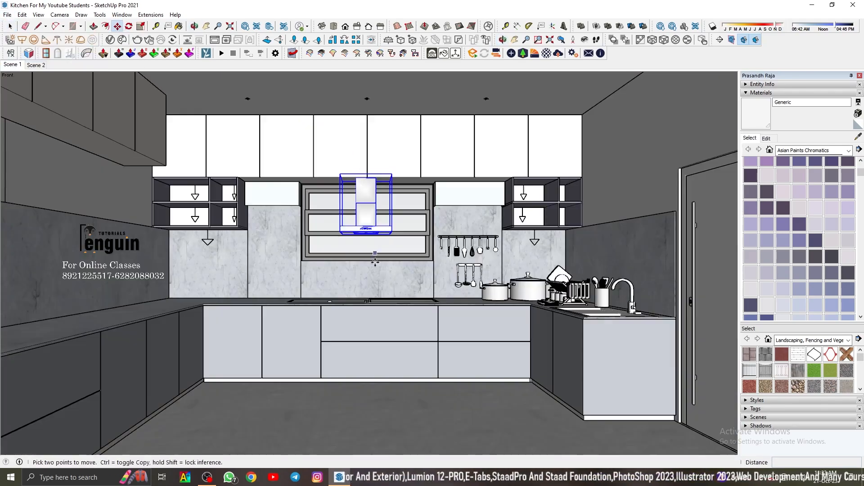
{"action": "scroll", "coordinate": [351, 198], "scroll_direction": "up", "scroll_amount": 5}
{"action": "key", "text": "space"}
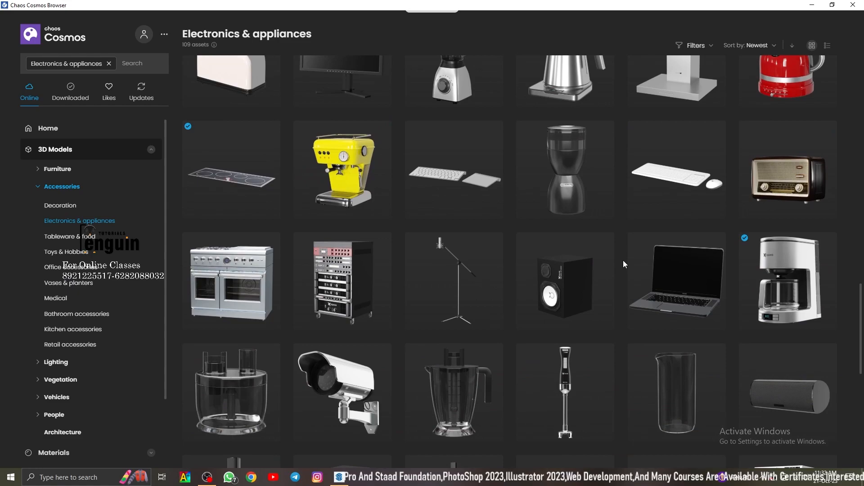
Import the coffee machine and the built-in oven from Cosmos Electronics & appliances and place them on the countertop beside the cooktops.
{"action": "scroll", "coordinate": [624, 264], "scroll_direction": "down", "scroll_amount": 10}
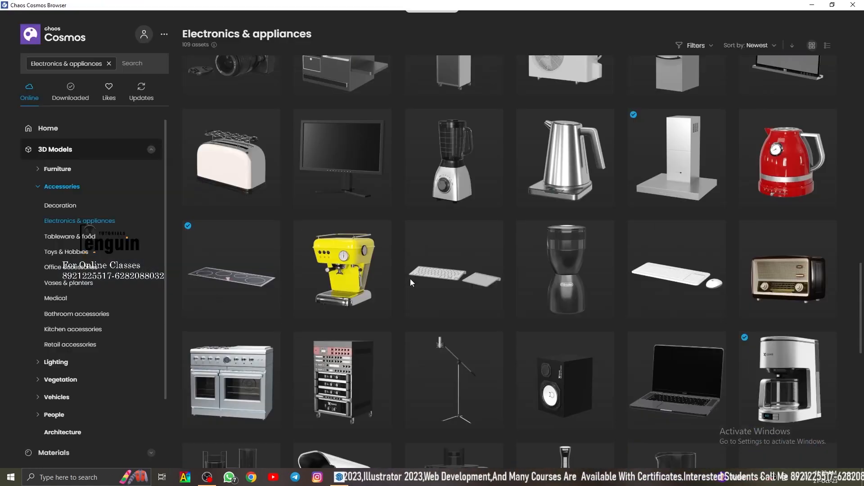
{"action": "scroll", "coordinate": [409, 279], "scroll_direction": "down", "scroll_amount": 5}
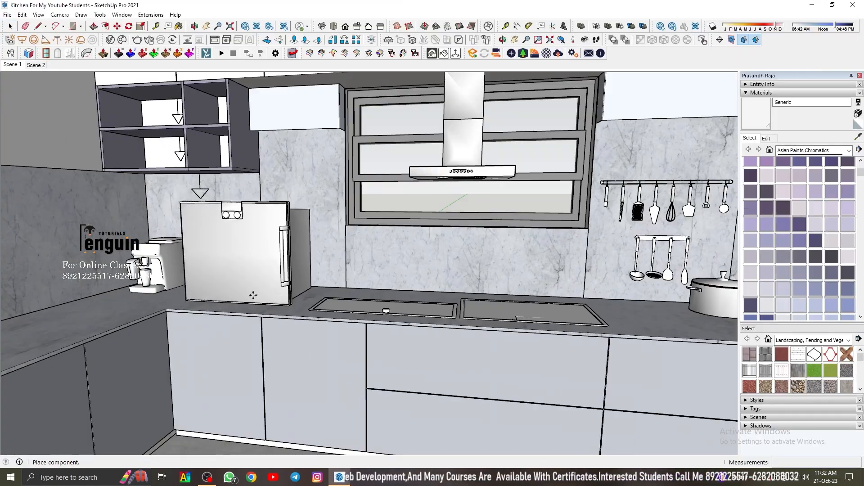
{"action": "left_click", "coordinate": [253, 295]}
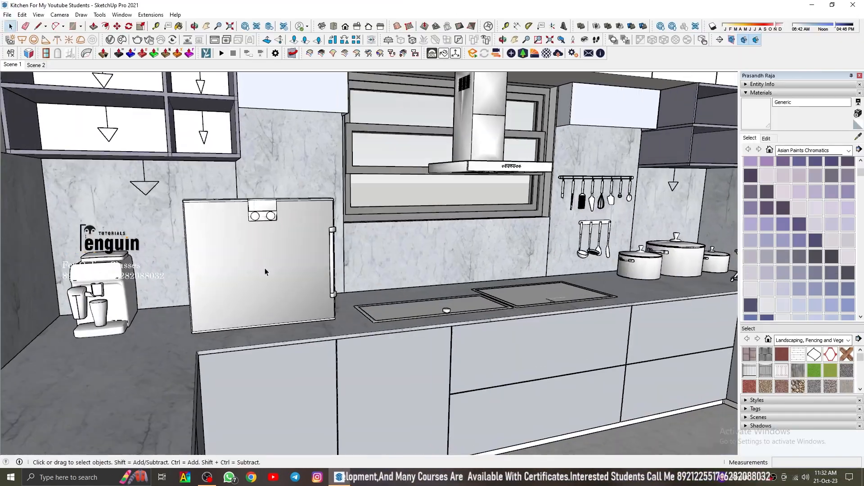
Reposition the oven on the countertop beside the narrow cooktop and return to Scene 1.
{"action": "left_click", "coordinate": [265, 269]}
{"action": "scroll", "coordinate": [265, 268], "scroll_direction": "up", "scroll_amount": 3}
{"action": "middle_click_drag", "start_coordinate": [288, 279], "coordinate": [387, 315]}
{"action": "key", "text": "m"}
{"action": "scroll", "coordinate": [322, 325], "scroll_direction": "down", "scroll_amount": 8}
{"action": "key", "text": "space"}
{"action": "left_click", "coordinate": [14, 66]}
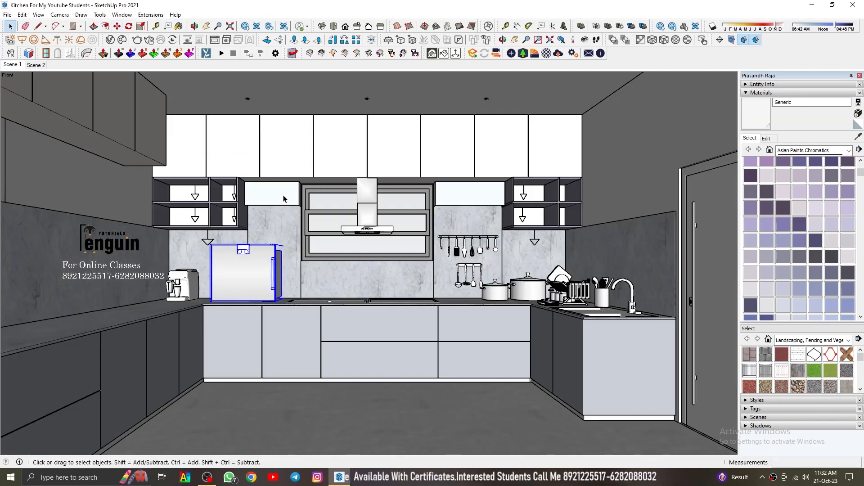
Shift the oven slightly toward the coffee machine and restore the Scene 1 view.
{"action": "scroll", "coordinate": [244, 274], "scroll_direction": "up", "scroll_amount": 5}
{"action": "middle_click_drag", "start_coordinate": [225, 288], "coordinate": [149, 288]}
{"action": "key", "text": "m"}
{"action": "left_click", "coordinate": [206, 285]}
{"action": "left_click", "coordinate": [196, 292]}
{"action": "key", "text": "space"}
{"action": "left_click", "coordinate": [11, 65]}
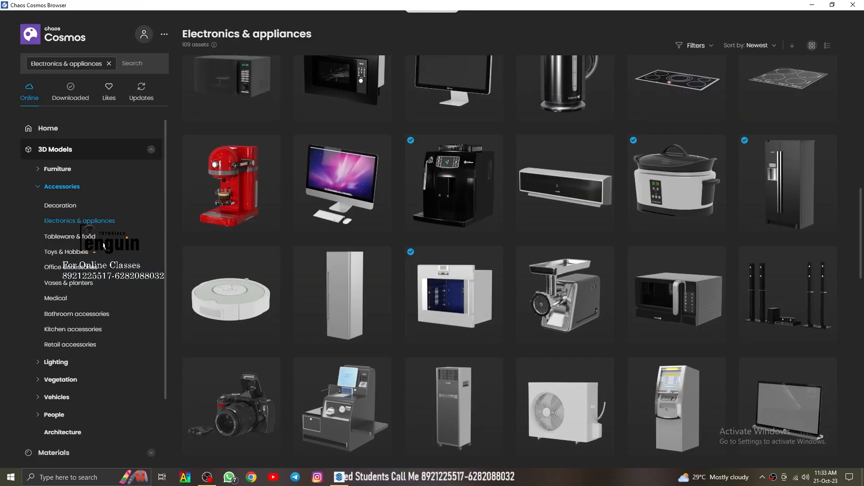
Import a teapot, pepper mill and bowl from Cosmos Tableware & food and place them on the upper shelf above the oven.
{"action": "left_click", "coordinate": [70, 270]}
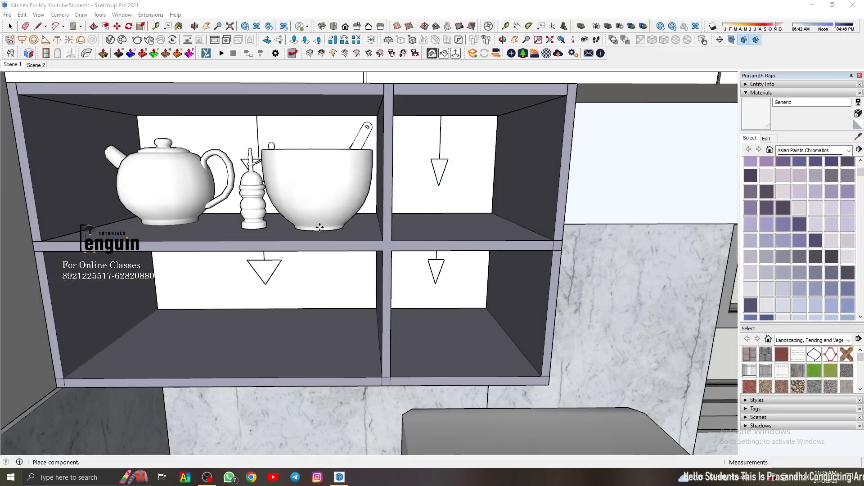
{"action": "scroll", "coordinate": [270, 225], "scroll_direction": "up", "scroll_amount": 3}
{"action": "left_click", "coordinate": [250, 212]}
{"action": "scroll", "coordinate": [287, 292], "scroll_direction": "up", "scroll_amount": 3}
Copy the lidded canister within the lower small compartment of the open shelf unit.
{"action": "key", "text": "m"}
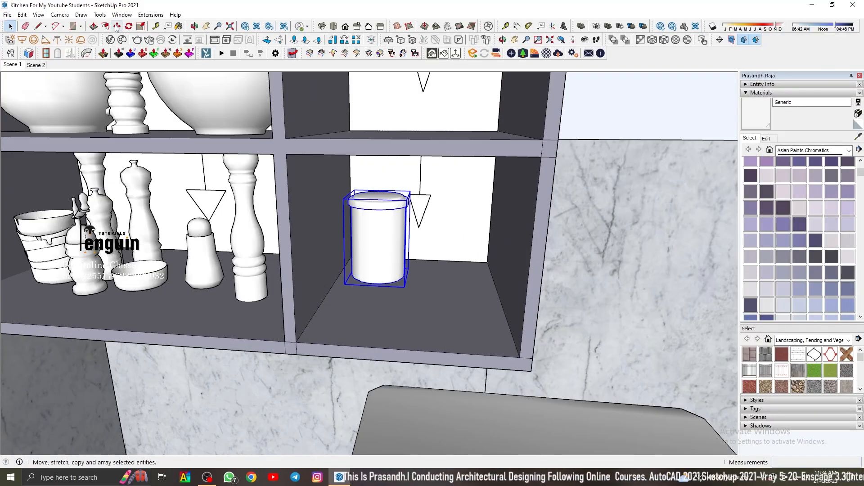
{"action": "key", "text": "ctrl"}
{"action": "left_click", "coordinate": [364, 304]}
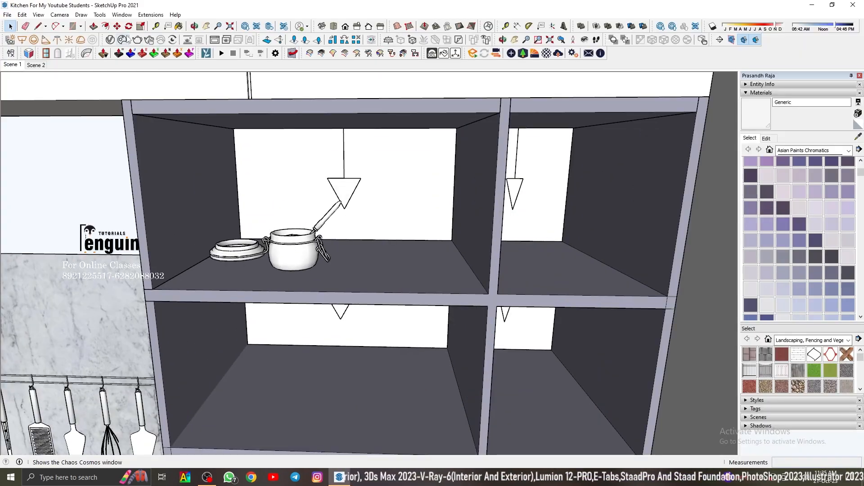
Import the carafe with two glasses from Cosmos and place it in the upper small compartment of the other open shelf unit.
{"action": "left_click", "coordinate": [128, 40]}
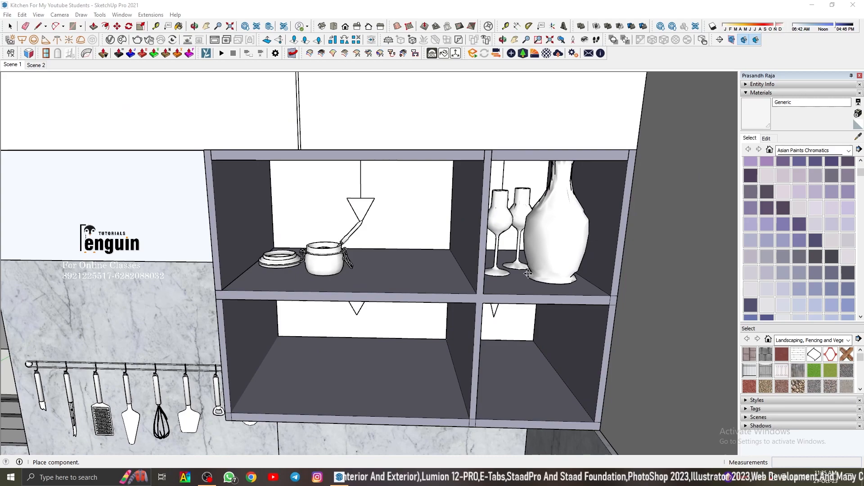
{"action": "left_click", "coordinate": [528, 274]}
{"action": "middle_click_drag", "start_coordinate": [528, 274], "coordinate": [590, 109]}
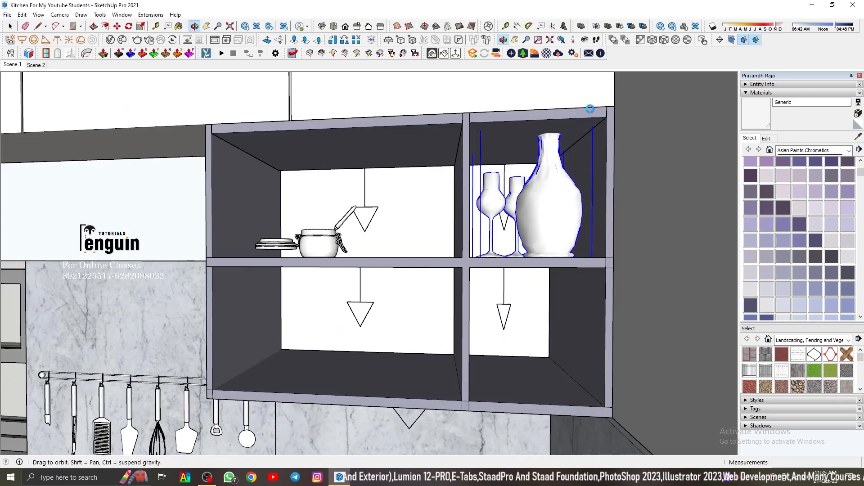
{"action": "scroll", "coordinate": [565, 160], "scroll_direction": "up", "scroll_amount": 5}
{"action": "scroll", "coordinate": [522, 225], "scroll_direction": "down", "scroll_amount": 8}
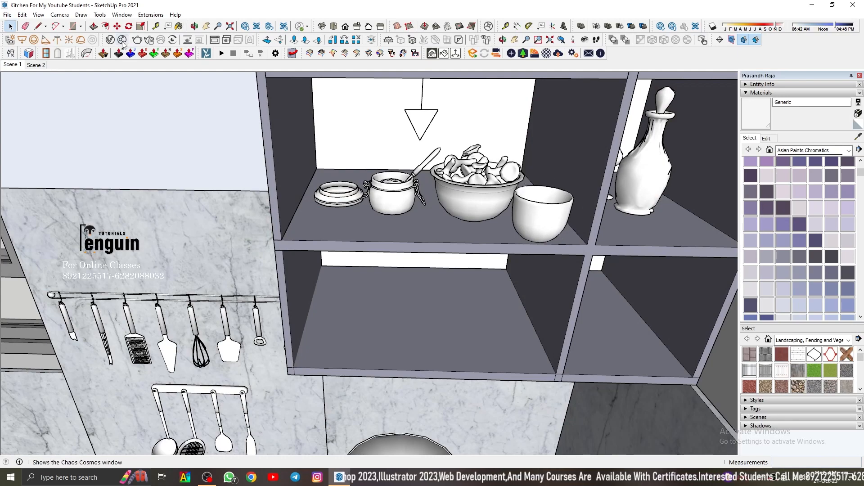
Import the tray set with cutting boards and bottles from Cosmos Kitchen accessories, place it on the side countertop and start rotating it.
{"action": "left_click", "coordinate": [123, 44]}
{"action": "scroll", "coordinate": [450, 252], "scroll_direction": "down", "scroll_amount": 10}
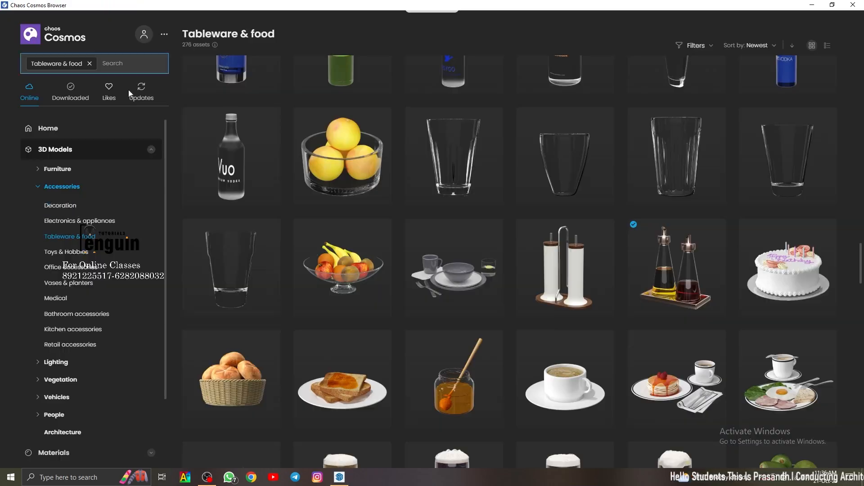
{"action": "left_click", "coordinate": [66, 334]}
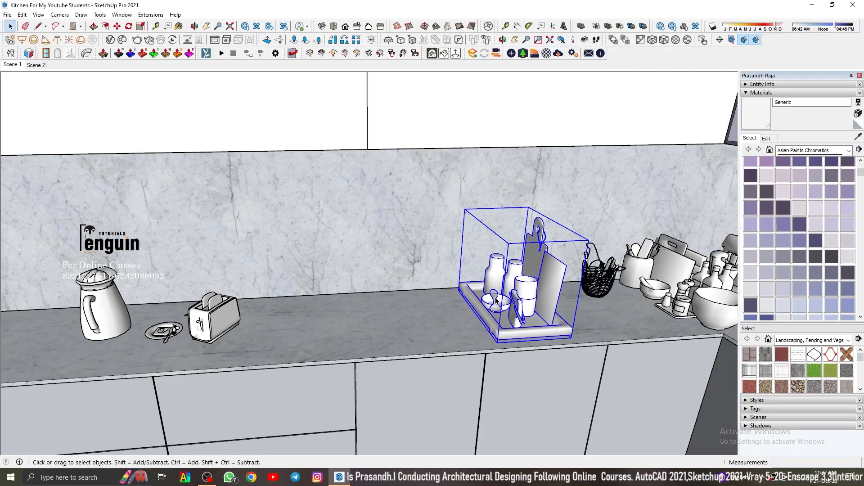
{"action": "key", "text": "q"}
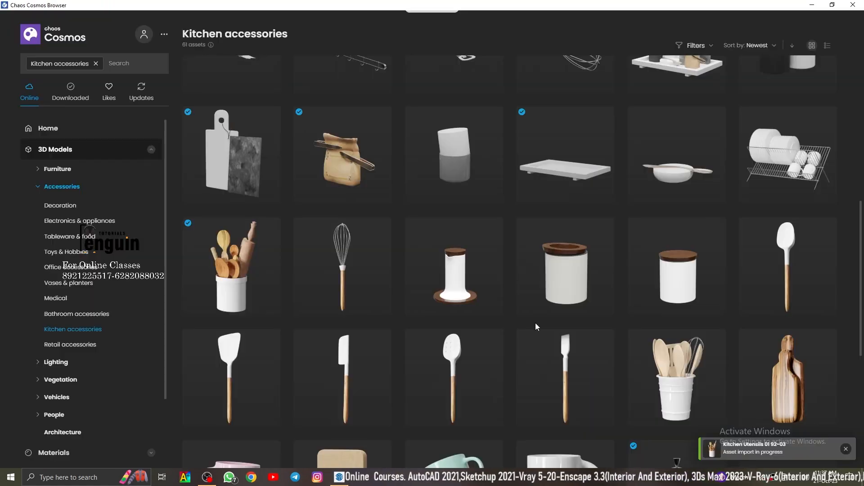
Browse Cosmos Kitchen accessories and Tableware & food for more items and place them on the side countertop.
{"action": "scroll", "coordinate": [282, 345], "scroll_direction": "down", "scroll_amount": 5}
{"action": "scroll", "coordinate": [282, 345], "scroll_direction": "up", "scroll_amount": 10}
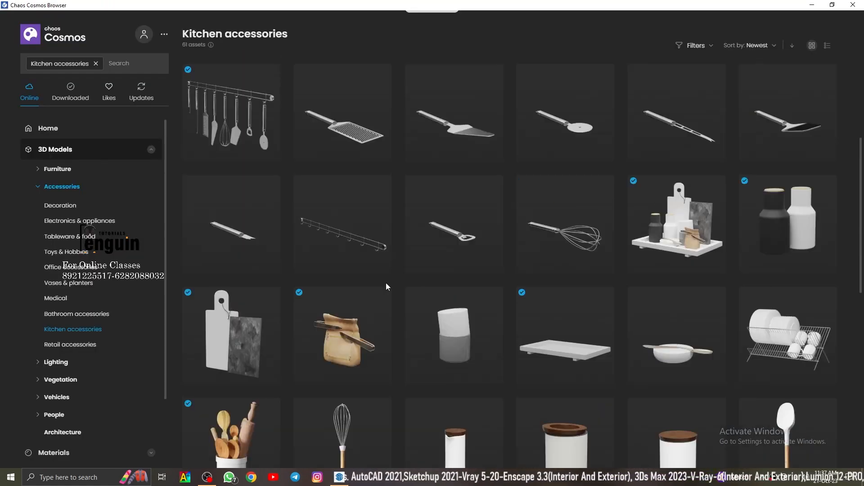
{"action": "left_click", "coordinate": [70, 237]}
{"action": "left_click", "coordinate": [606, 184]}
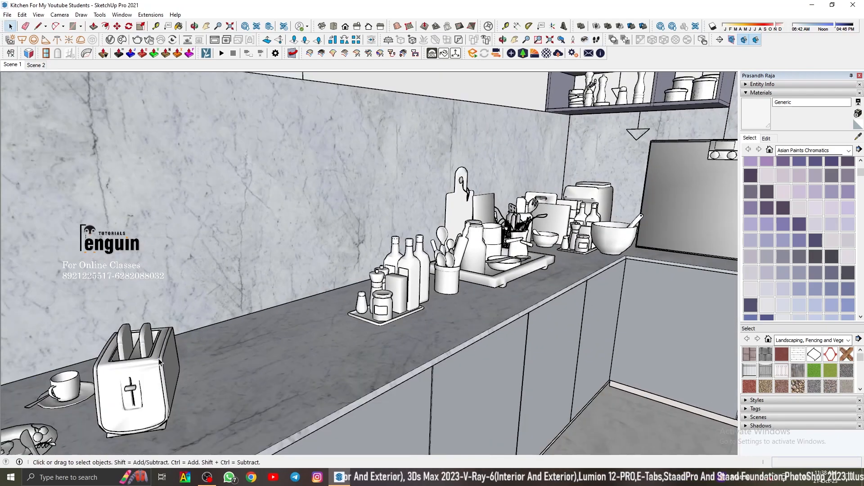
{"action": "left_click", "coordinate": [413, 277]}
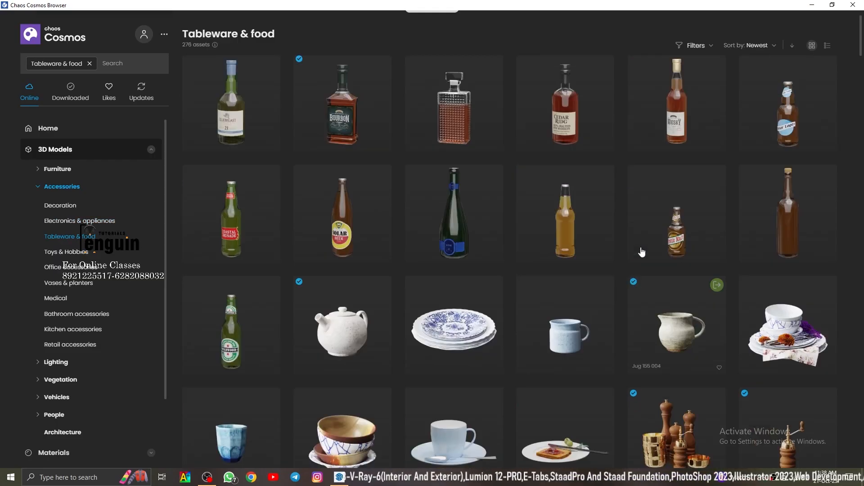
{"action": "scroll", "coordinate": [517, 270], "scroll_direction": "down", "scroll_amount": 5}
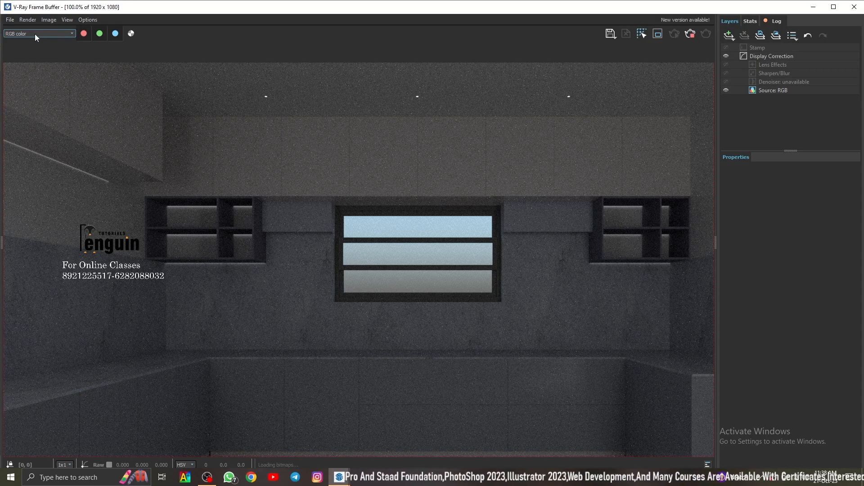
Examine the V-Ray test render of the furnished kitchen, both as a whole and close up around the countertops and open shelves.
{"action": "scroll", "coordinate": [376, 224], "scroll_direction": "down", "scroll_amount": 2}
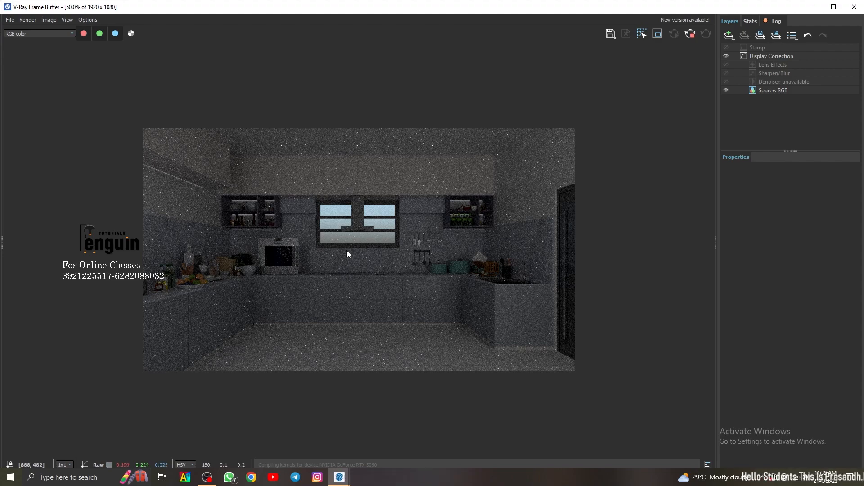
{"action": "scroll", "coordinate": [459, 257], "scroll_direction": "up", "scroll_amount": 2}
{"action": "middle_click_drag", "start_coordinate": [477, 300], "coordinate": [444, 297]}
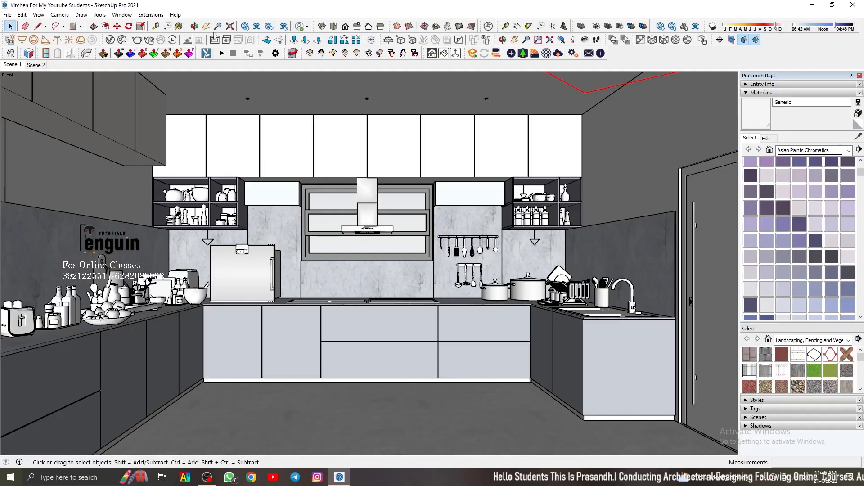
{"action": "left_click", "coordinate": [28, 23]}
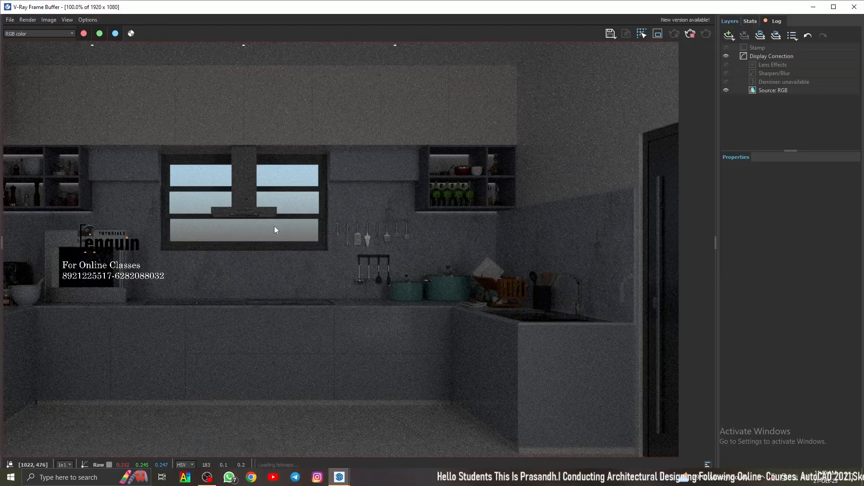